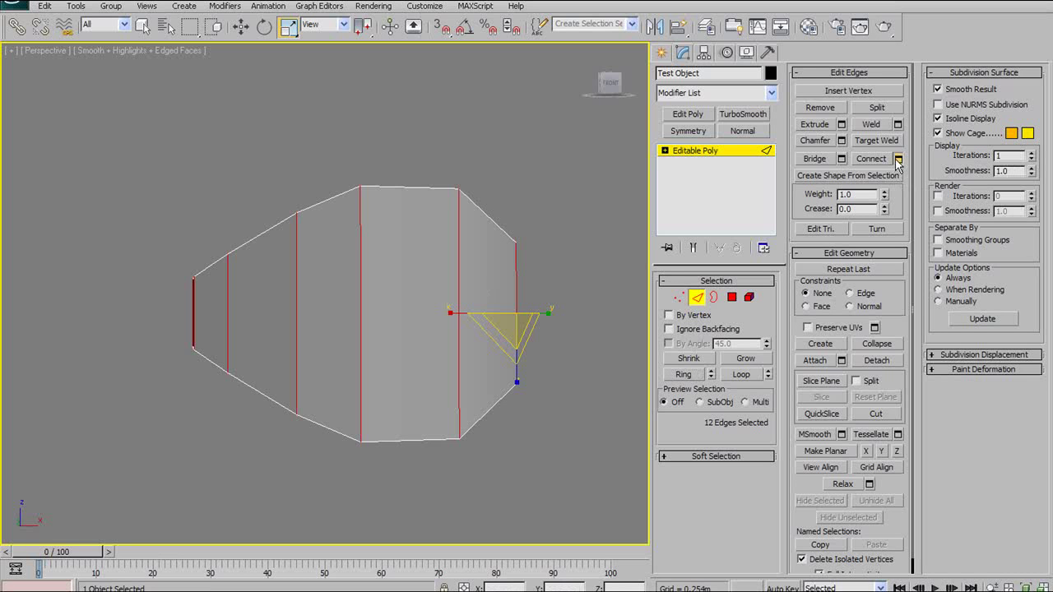
Connect the selected ring of vertical edges with 1 segment, leaving pinch and slide at 0, to form a horizontal edge loop.
left_click(897, 159)
left_click(444, 114)
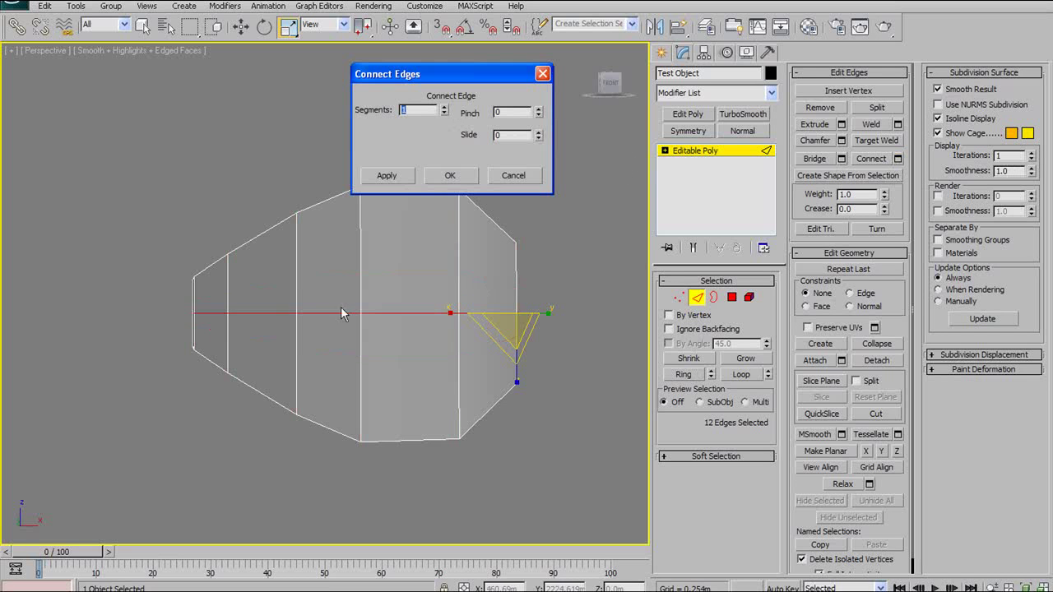
mouse_move(340, 306)
middle_mouse_down("alt")
mouse_move(282, 301)
mouse_move(362, 297)
mouse_move(353, 294)
middle_mouse_up("alt")
left_click(451, 176)
middle_click_drag(440, 240, 475, 260, "alt")
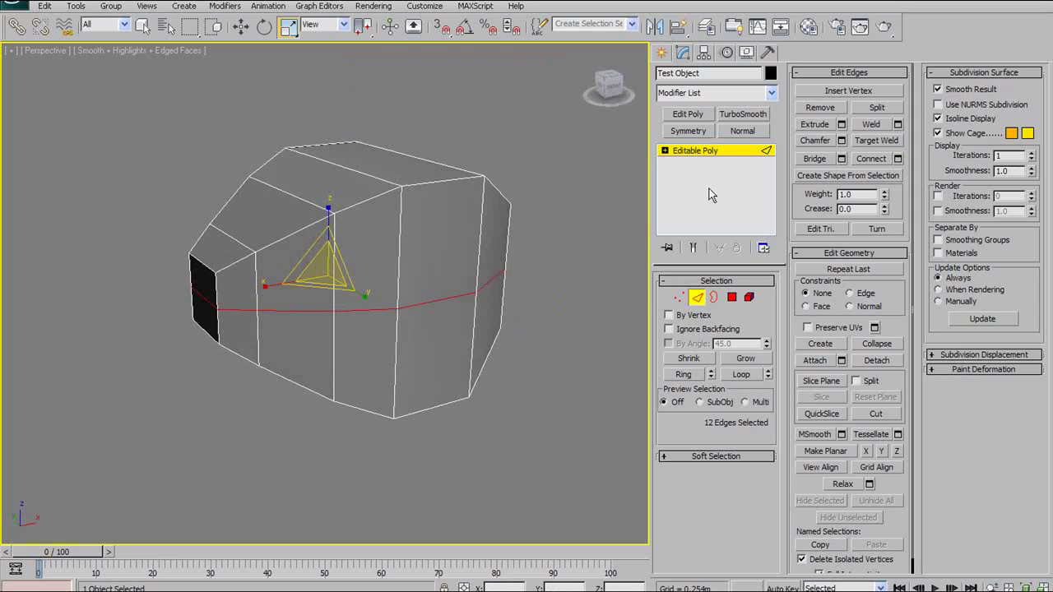
Select the upper and lower polygons of the widest side panel and show selected polygons as outlines instead of shaded faces.
left_click(732, 297)
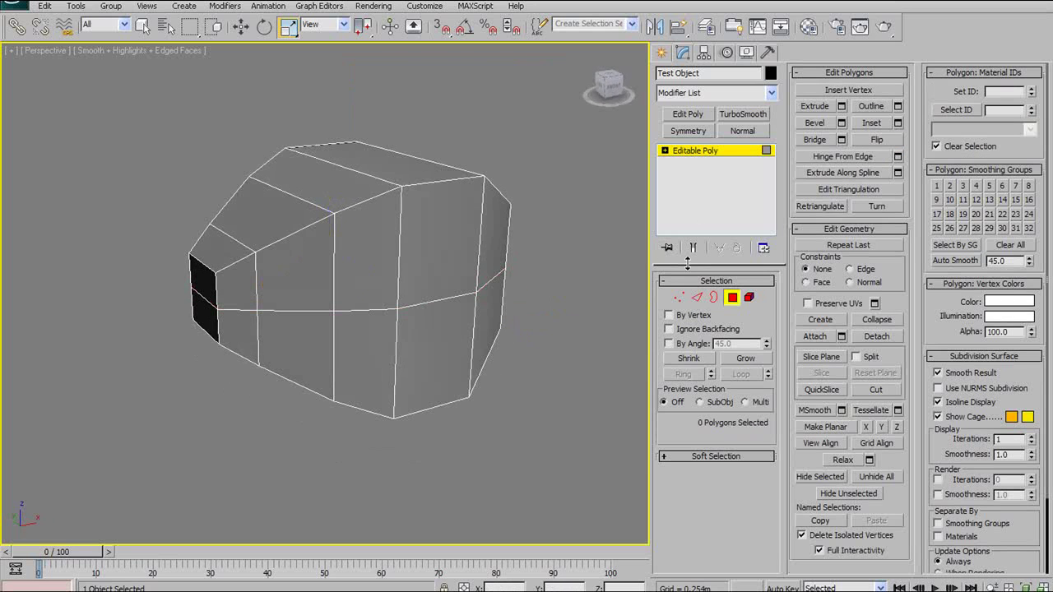
left_click(426, 249)
left_click(435, 331, "ctrl")
middle_click_drag(435, 329, 409, 293, "alt")
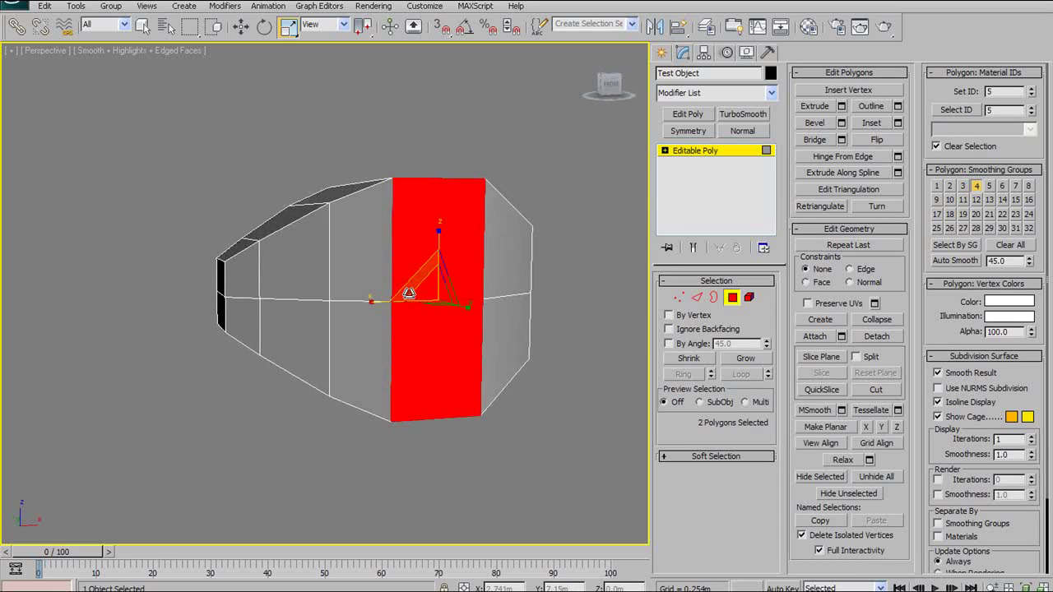
key("F2")
key("F2")
key("F2")
mouse_move(485, 288)
middle_mouse_down()
mouse_move(472, 264)
mouse_move(412, 275)
mouse_move(414, 252)
middle_mouse_up()
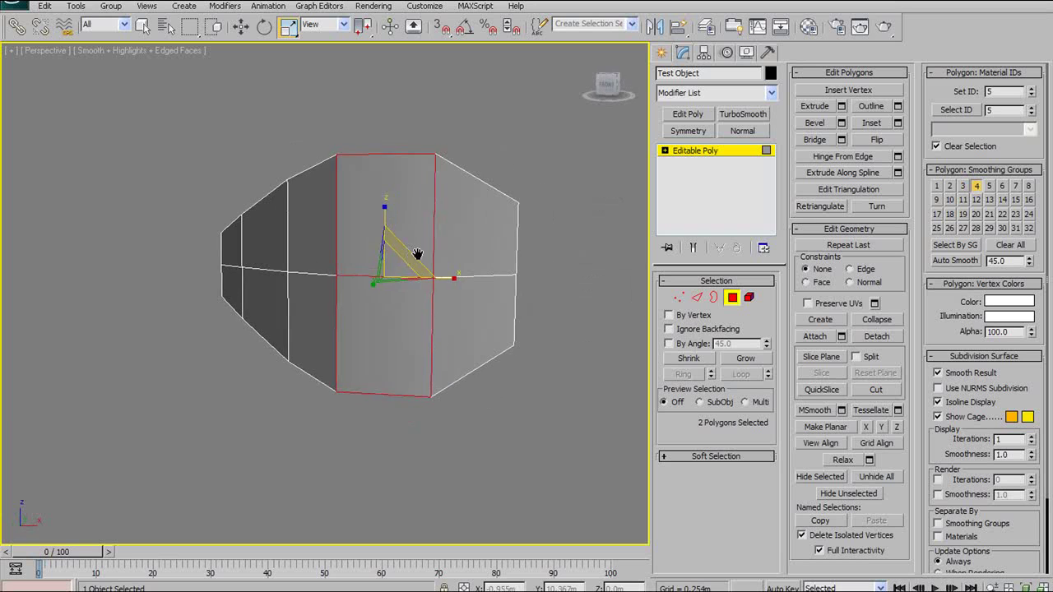
Open the inset settings for the two selected polygons and place the dialog clear of the model.
left_click(897, 123)
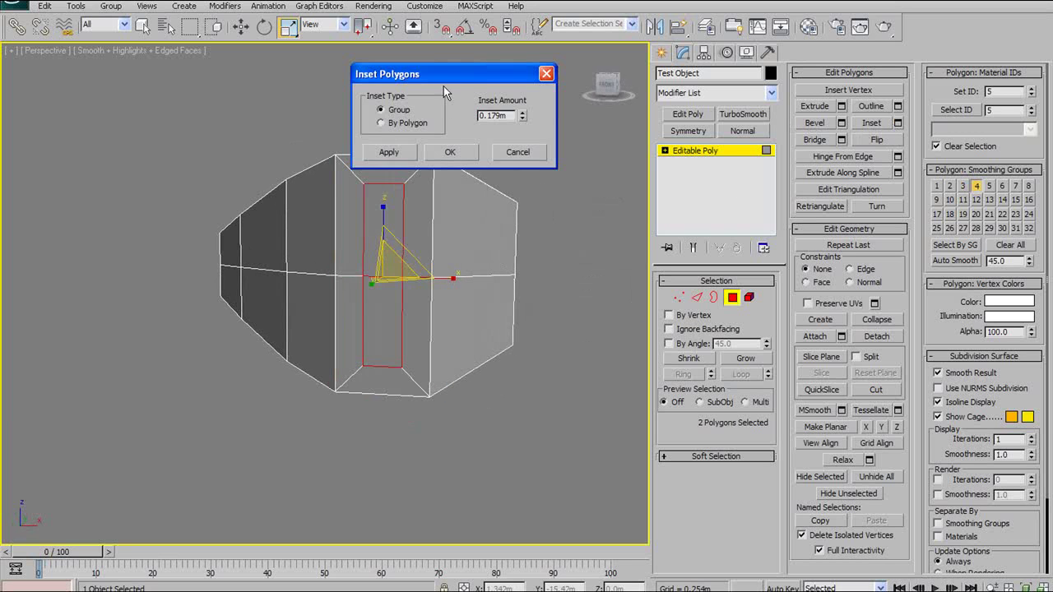
left_click_drag(443, 74, 181, 50)
middle_click_drag(355, 142, 383, 225)
left_click_drag(226, 55, 190, 137)
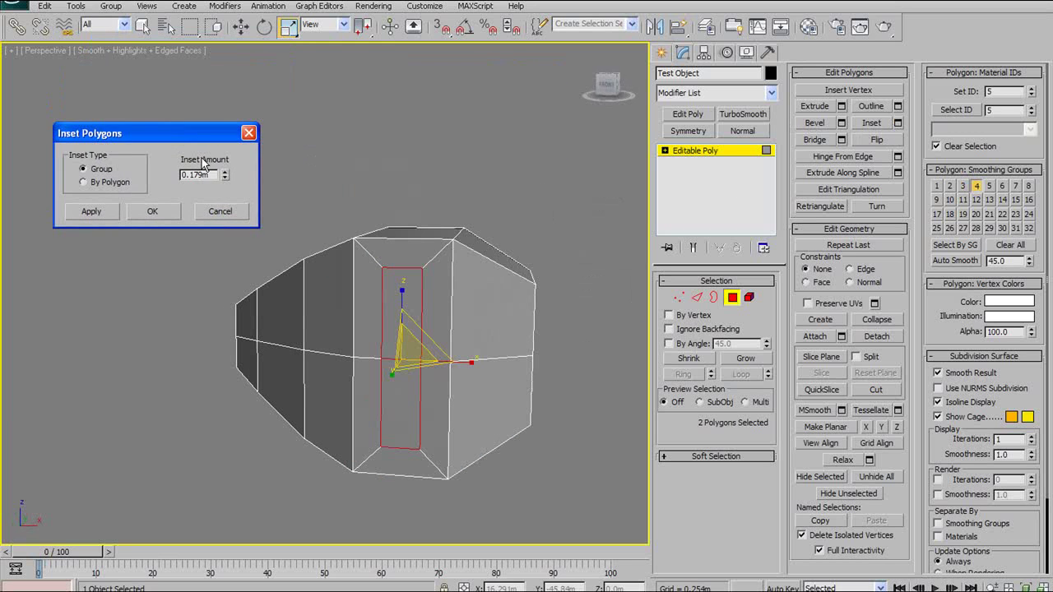
Try Group insets of about 0.03 m and 0.145 m on the two selected polygons.
left_click_drag(225, 175, 216, 227)
mouse_move(429, 239)
middle_mouse_down("alt")
mouse_move(348, 244)
mouse_move(432, 238)
middle_mouse_up("alt")
left_click_drag(224, 176, 247, 208)
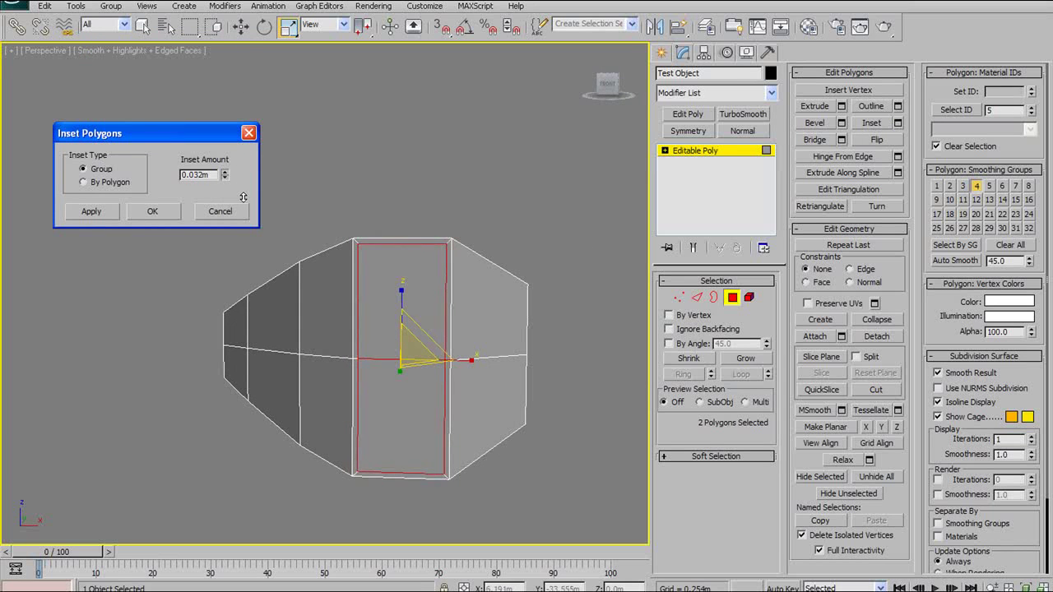
middle_click_drag(531, 217, 497, 239, "alt")
scroll(463, 231, "up", 3)
middle_click_drag(465, 290, 317, 230)
scroll(461, 219, "down", 3)
middle_click_drag(379, 217, 362, 210, "alt")
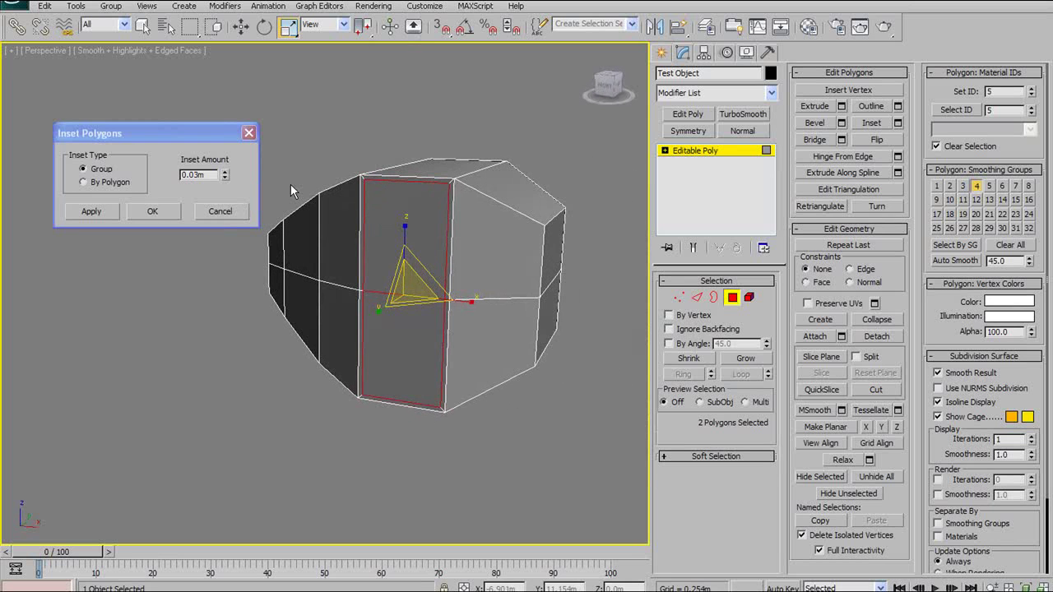
left_click_drag(224, 182, 586, 549)
mouse_move(461, 245)
middle_mouse_down("alt")
mouse_move(402, 233)
mouse_move(469, 234)
middle_mouse_up("alt")
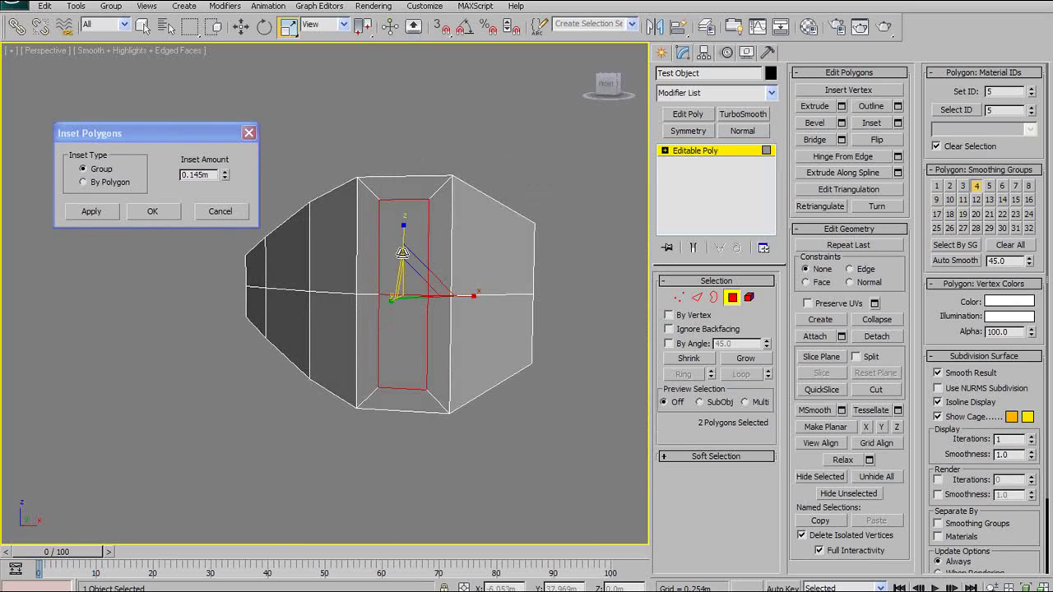
middle_click_drag(460, 333, 439, 253, "alt")
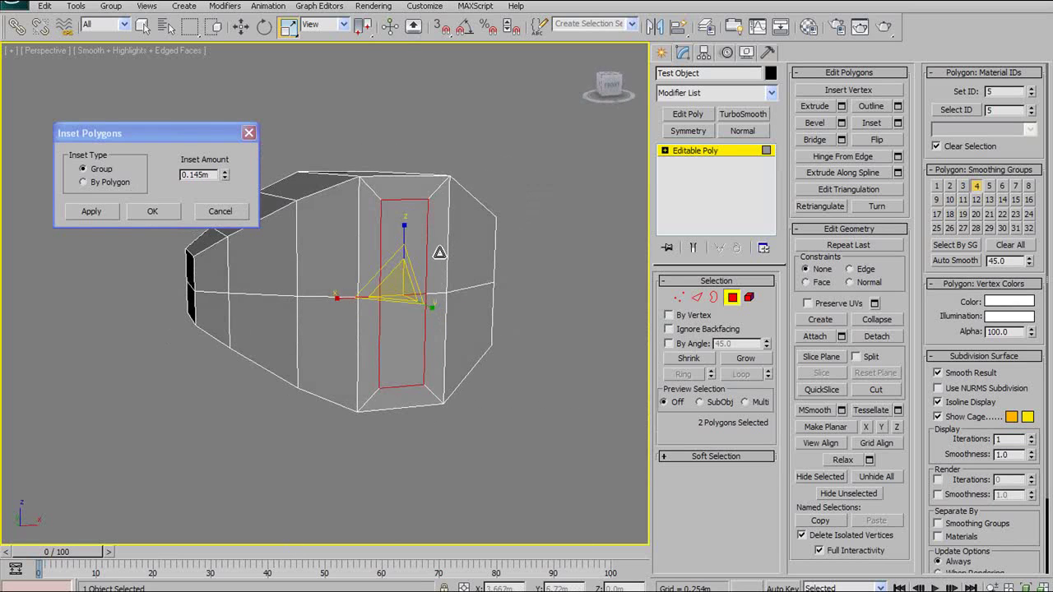
Inset the two selected polygons By Polygon with an amount of 0.093 m.
left_click(113, 185)
middle_click_drag(377, 244, 326, 242, "alt")
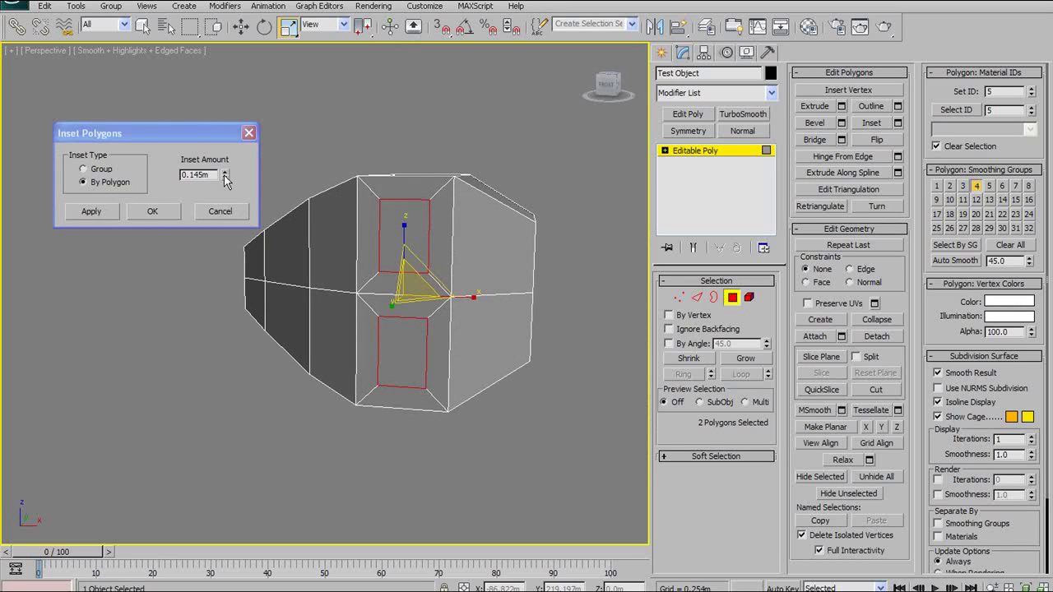
left_click_drag(225, 176, 225, 198)
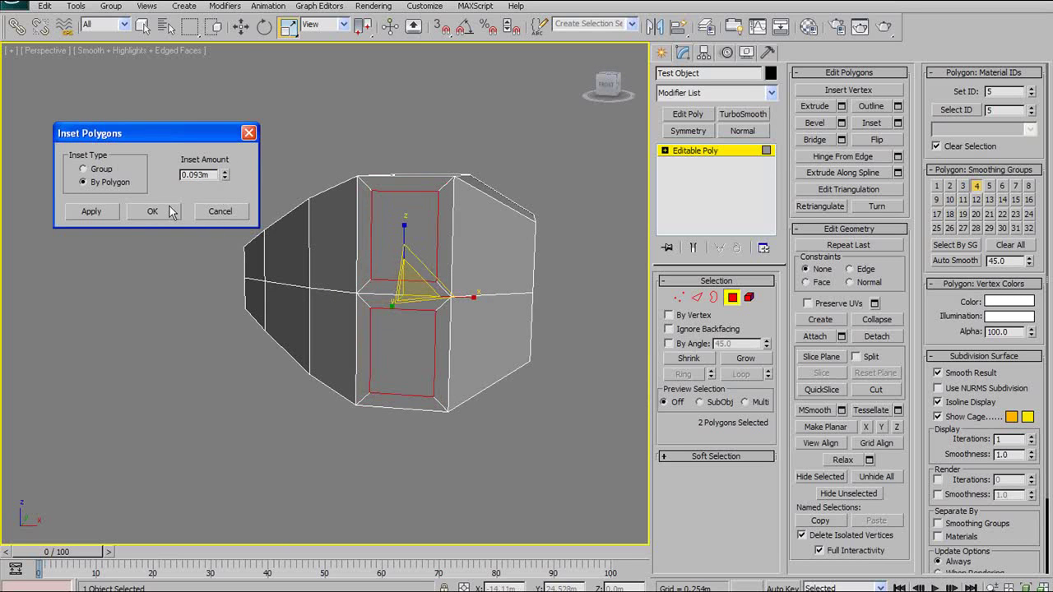
left_click(171, 212)
Extrude the two inset polygons inward as a group to form two window-like recesses.
middle_click_drag(287, 216, 477, 254, "alt")
left_click(841, 107)
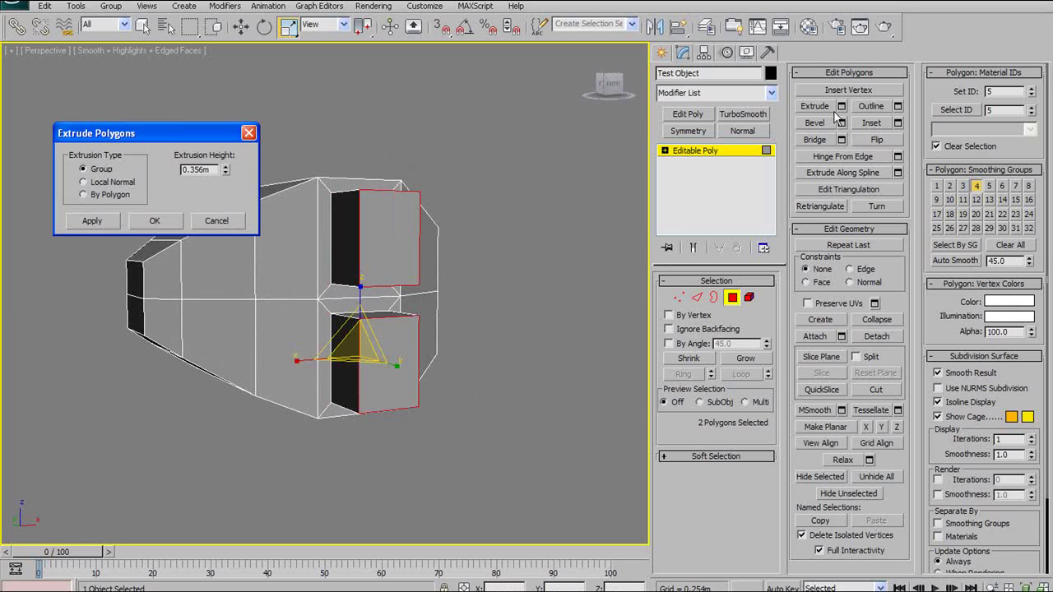
left_click_drag(224, 172, 184, 251)
left_click(155, 220)
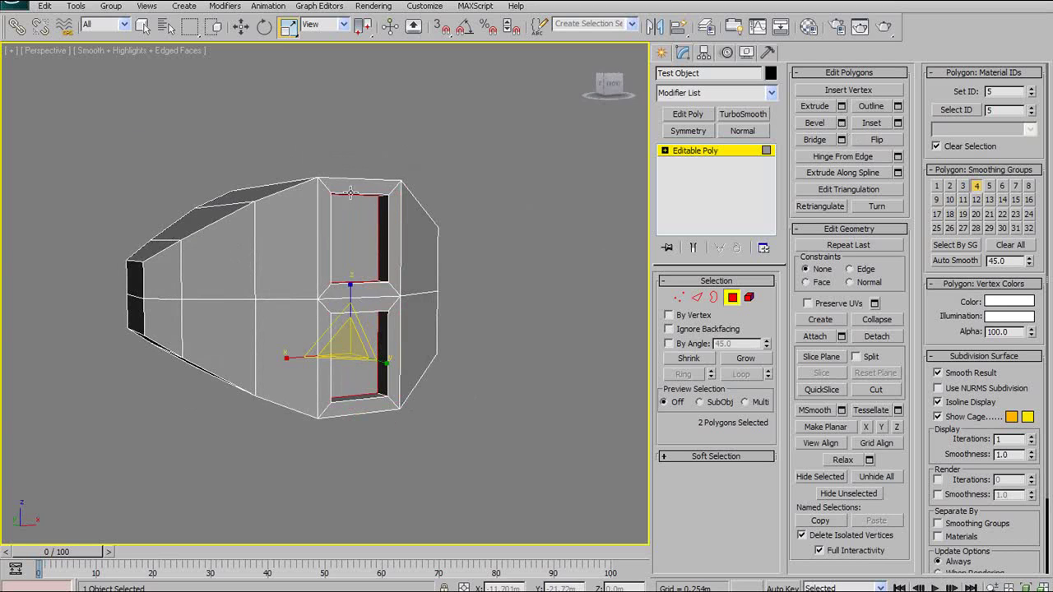
Scale the inner polygons of both recesses down to about 73% in X and Z.
middle_click_drag(411, 202, 301, 192, "alt")
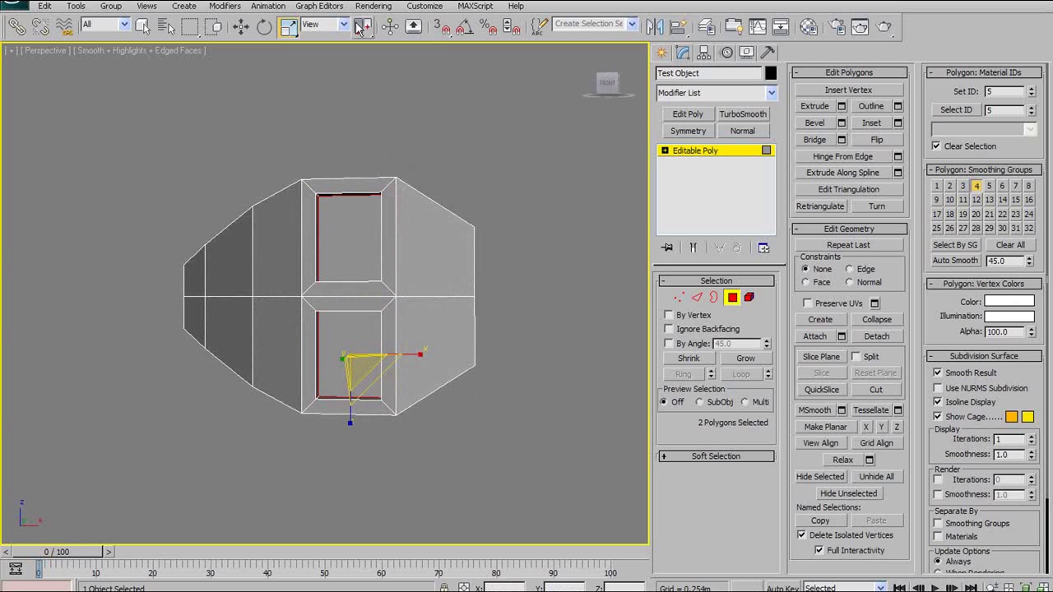
left_click_drag(364, 387, 362, 333)
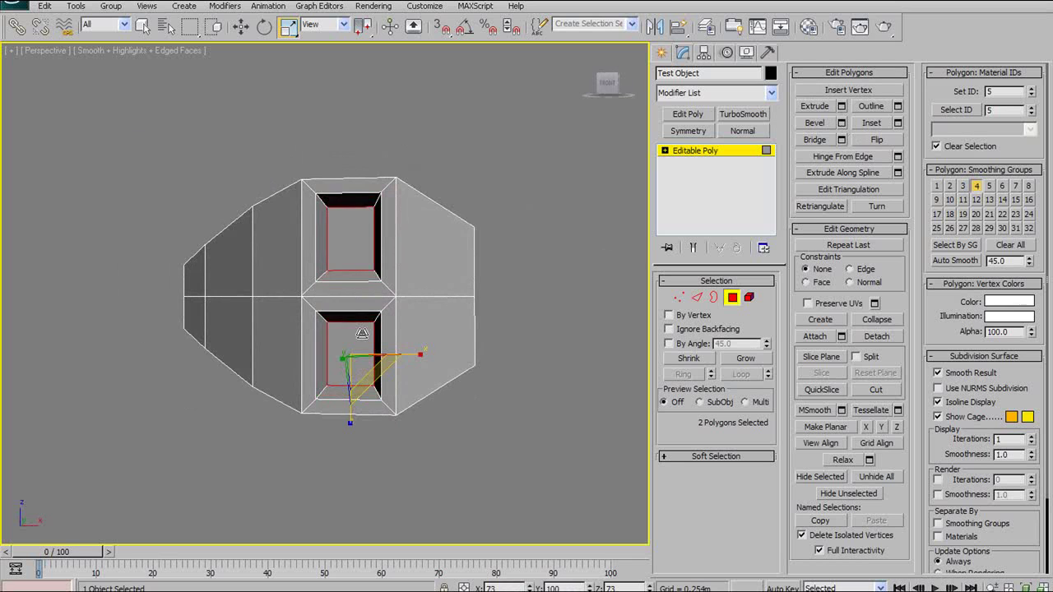
middle_click_drag(362, 334, 445, 296, "alt")
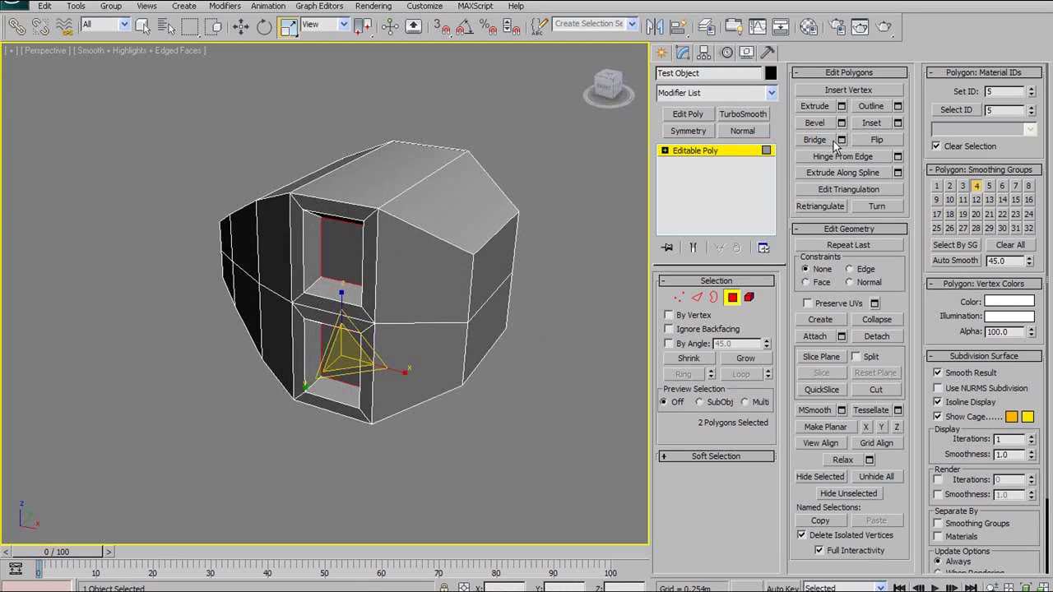
Delete the two polygons on top of the object to open up the mesh.
middle_click_drag(421, 295, 445, 259, "alt")
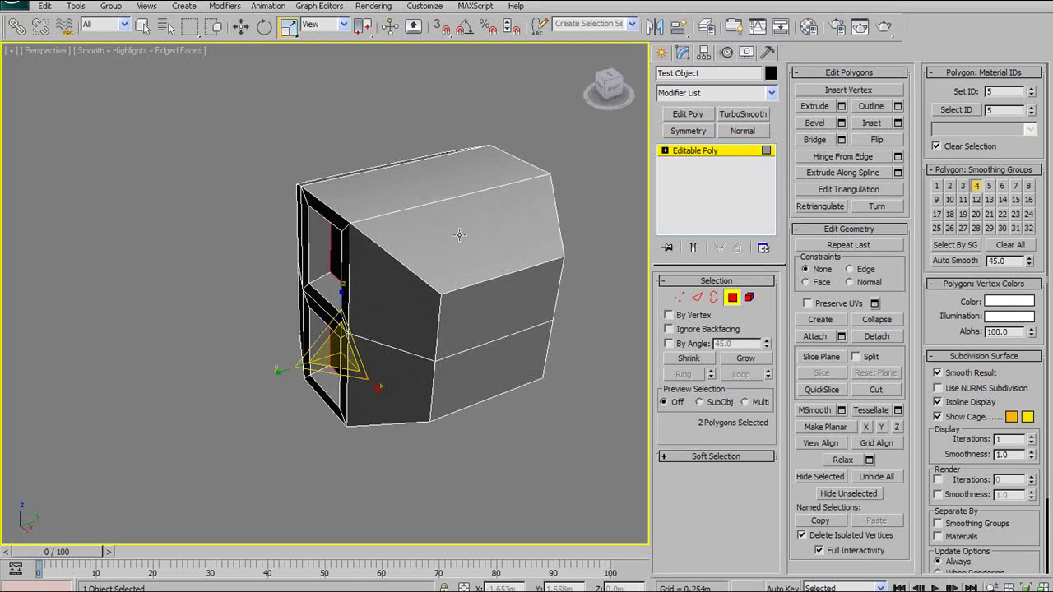
left_click(459, 235)
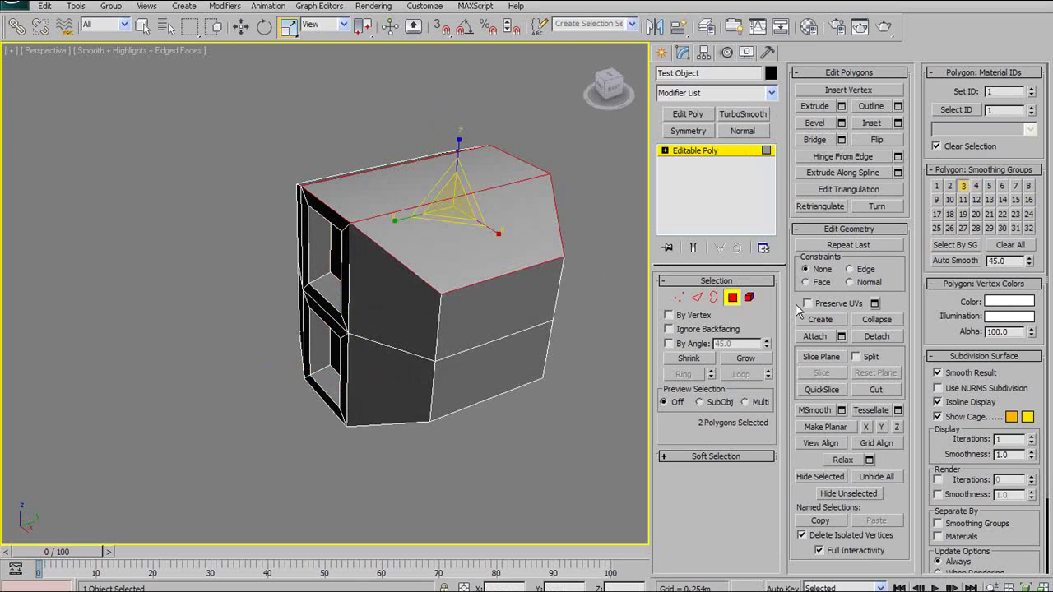
key("Delete")
middle_click_drag(525, 329, 342, 286, "alt")
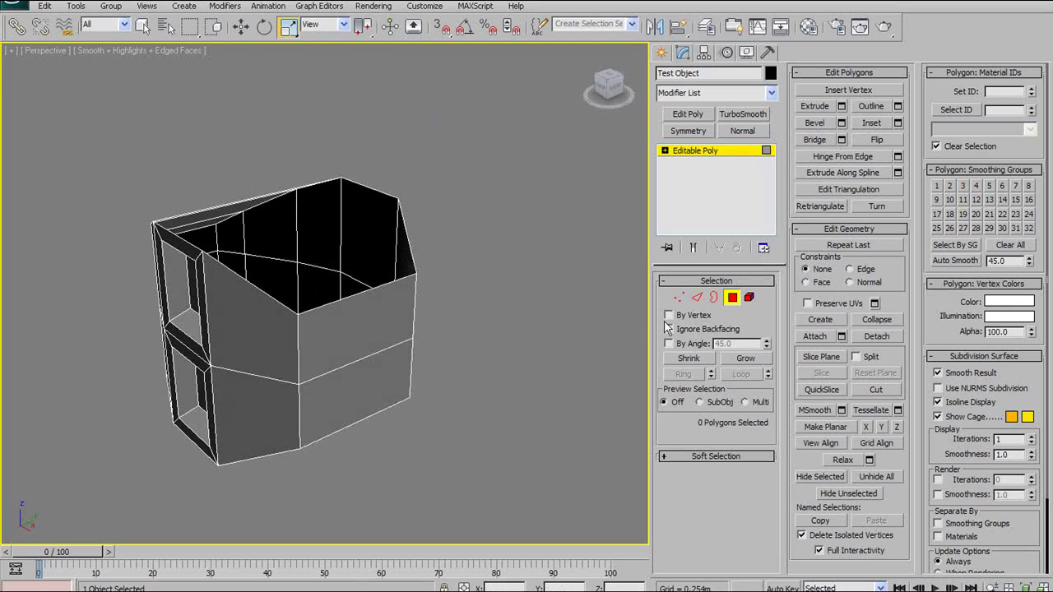
Select the two opposite sloped edges on the rim of the top opening at edge level.
left_click(697, 298)
left_click(398, 233)
left_click(413, 255)
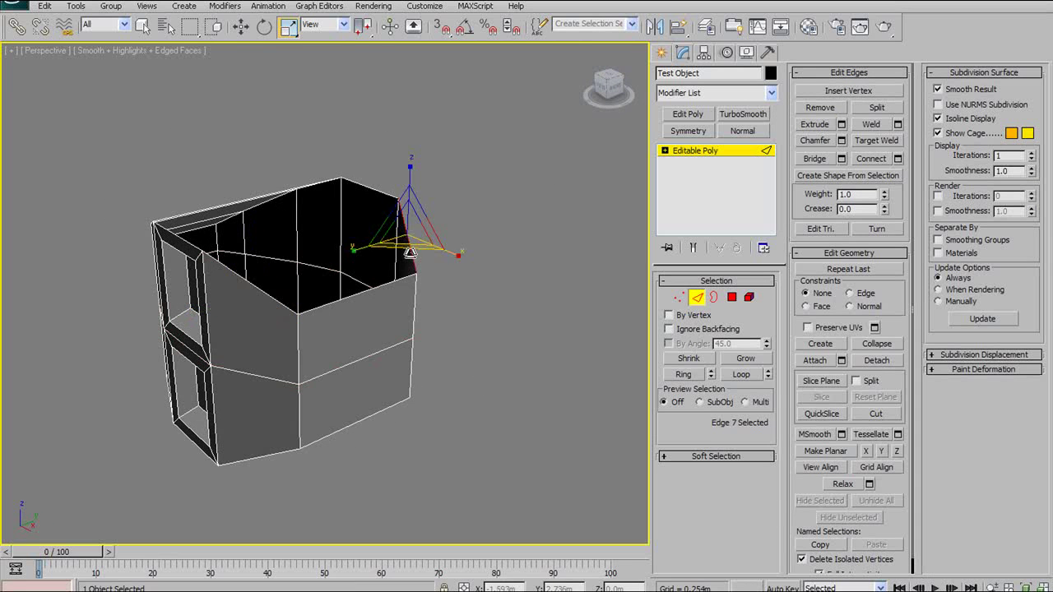
middle_click_drag(414, 255, 262, 296, "alt")
left_click(287, 299, "ctrl")
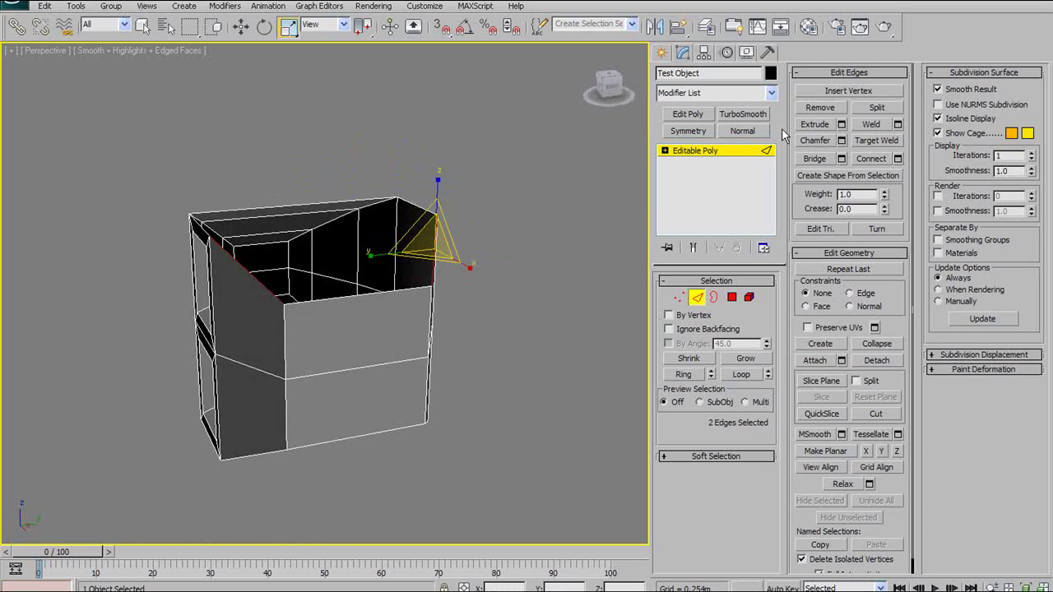
Try bridging the two selected rim edges with 1 segment while varying the Segments, Smooth and Bridge Adjacent settings.
left_click(840, 158)
middle_click_drag(345, 173, 508, 252, "alt")
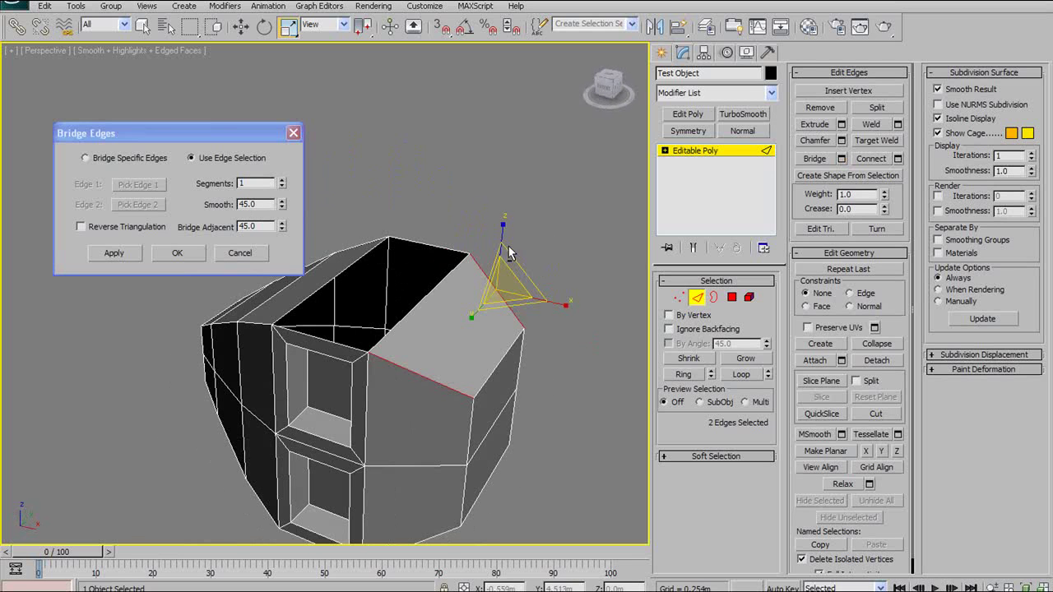
left_click(283, 188)
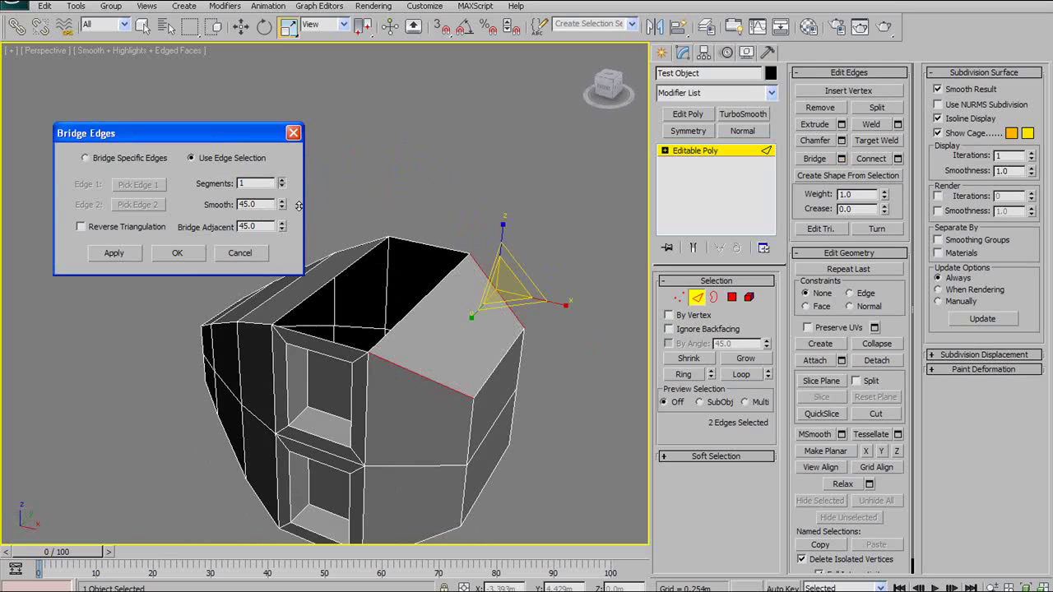
left_click_drag(303, 179, 300, 184)
left_click(282, 189)
left_click_drag(282, 226, 281, 241)
right_click(284, 228)
middle_click_drag(329, 260, 362, 210)
middle_click_drag(362, 210, 420, 293, "alt")
left_click(243, 256)
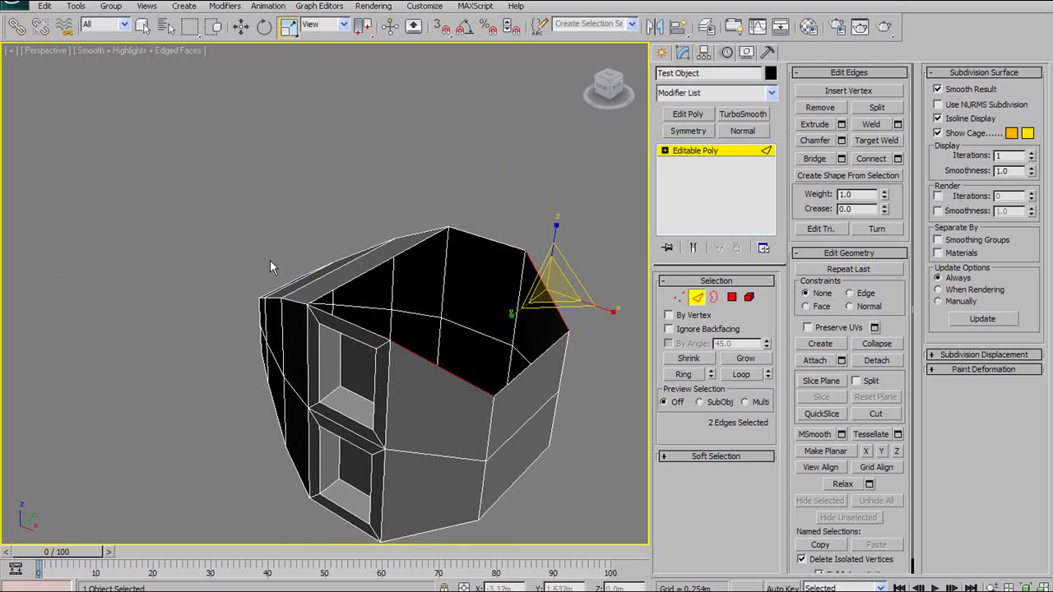
Try bridging the two opposite polygons below the sloped rim edges with Twist 1 at 37 and Twist 2 at 2.
left_click(732, 298)
middle_click_drag(577, 341, 529, 289)
left_click(371, 313)
middle_click_drag(463, 303, 408, 305, "alt")
middle_click_drag(633, 370, 549, 287)
left_click(479, 308, "ctrl")
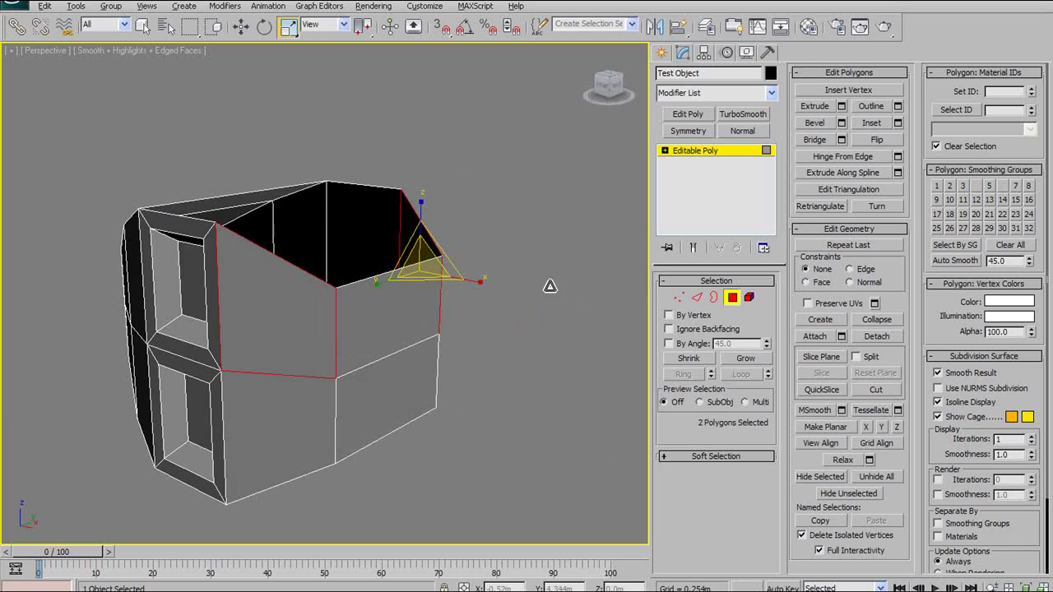
left_click(842, 141)
middle_click_drag(406, 235, 294, 223)
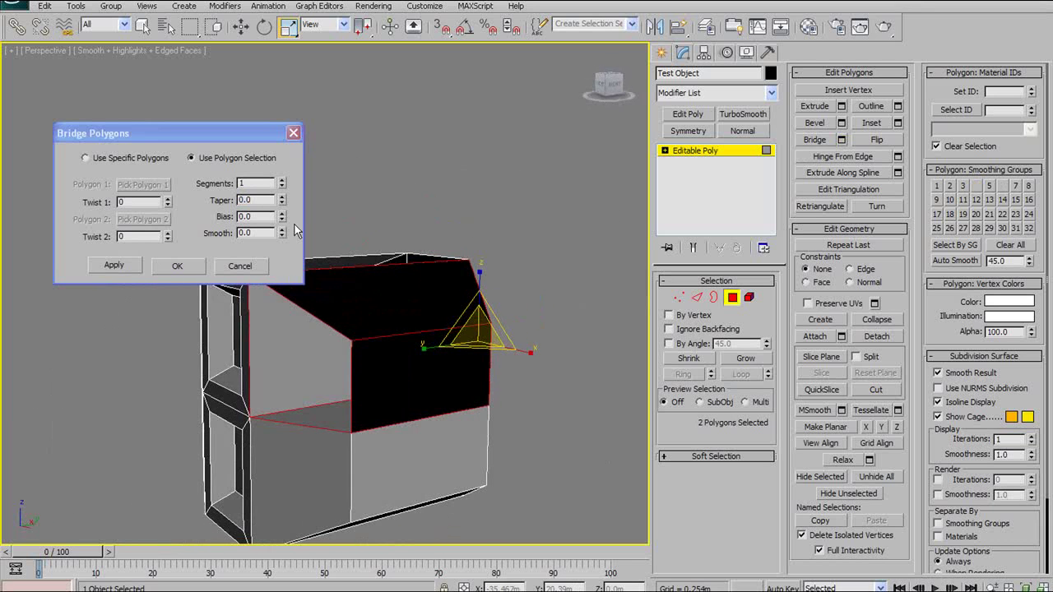
left_click_drag(169, 202, 169, 234)
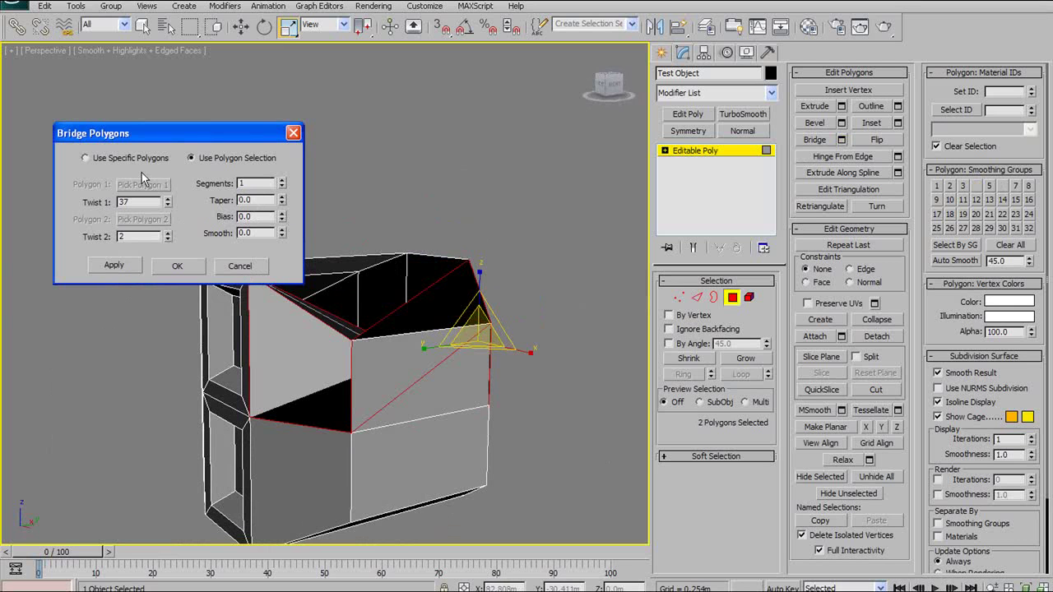
left_click(241, 269)
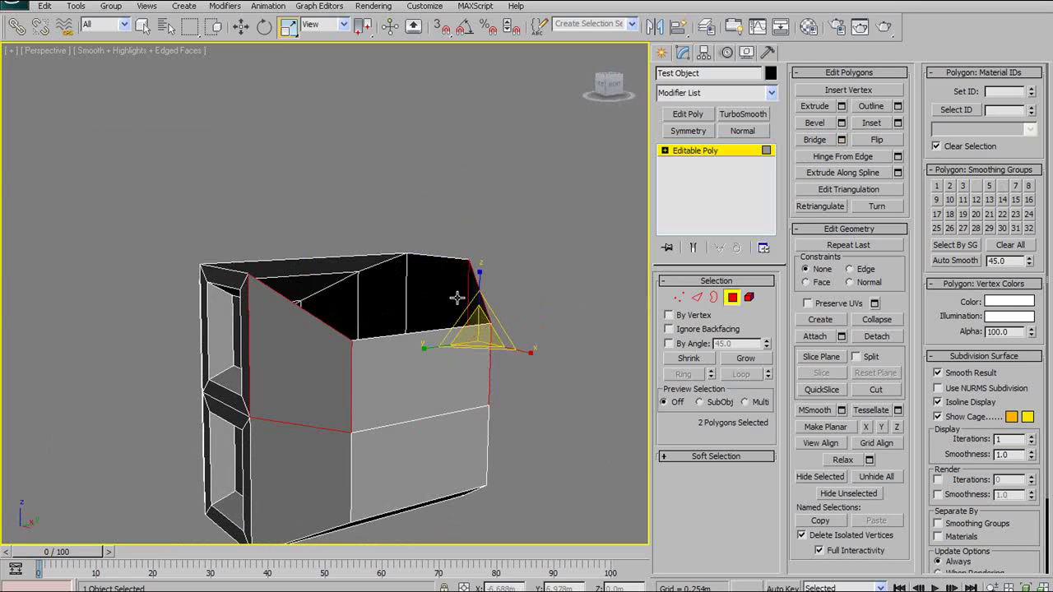
Return to edge level and extend the rim selection to four edges, two adjacent ones on each side of the opening.
middle_click_drag(456, 298, 423, 317, "alt")
left_click(698, 303)
left_click(697, 301)
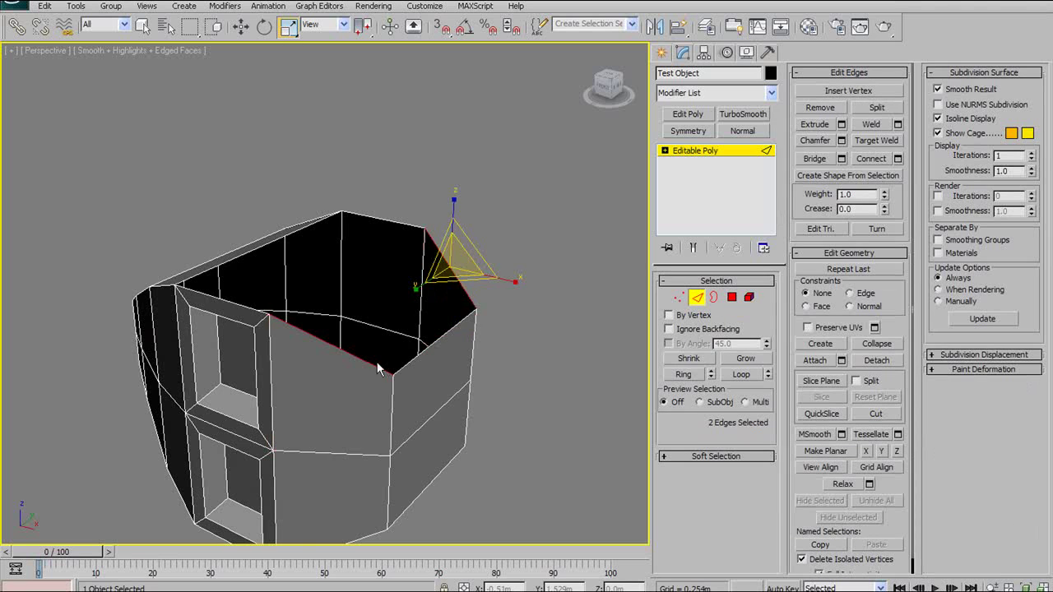
left_click(457, 329)
middle_click_drag(474, 282, 408, 214, "alt")
left_click(373, 156, "ctrl")
left_click(235, 279, "ctrl")
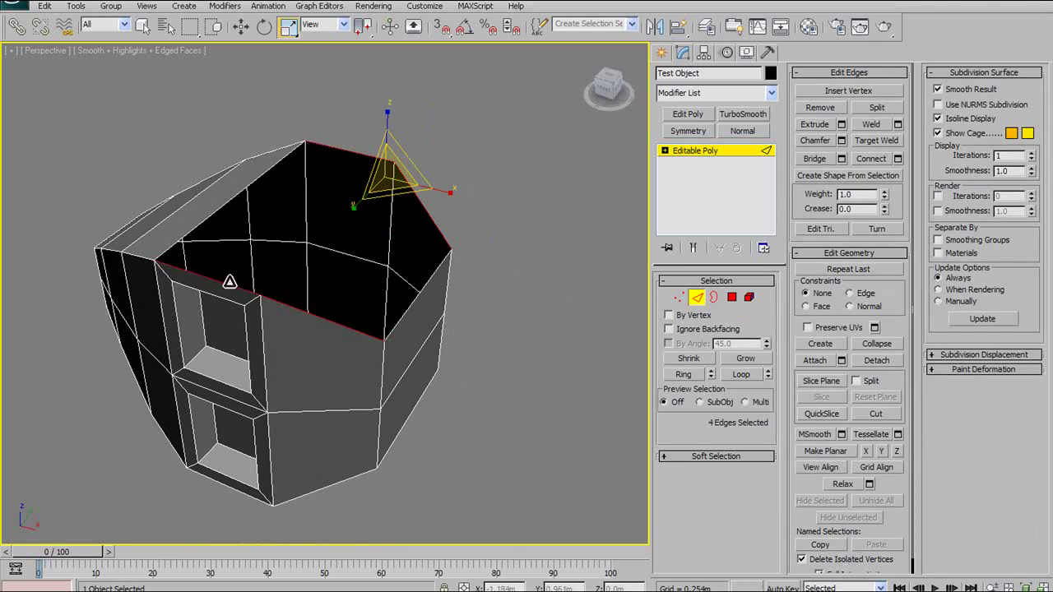
middle_click_drag(236, 280, 294, 238, "alt")
middle_click_drag(383, 306, 403, 167, "alt")
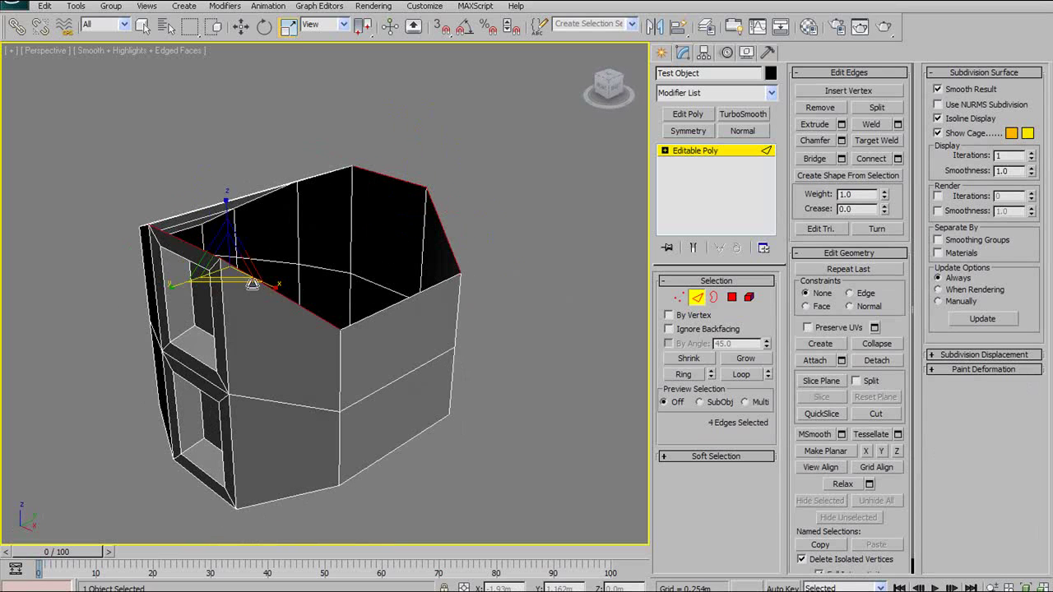
Open a bridge across the four selected rim edges with 1 segment and set Bridge Adjacent to 180.
left_click(841, 158)
middle_click_drag(350, 216, 339, 157, "alt")
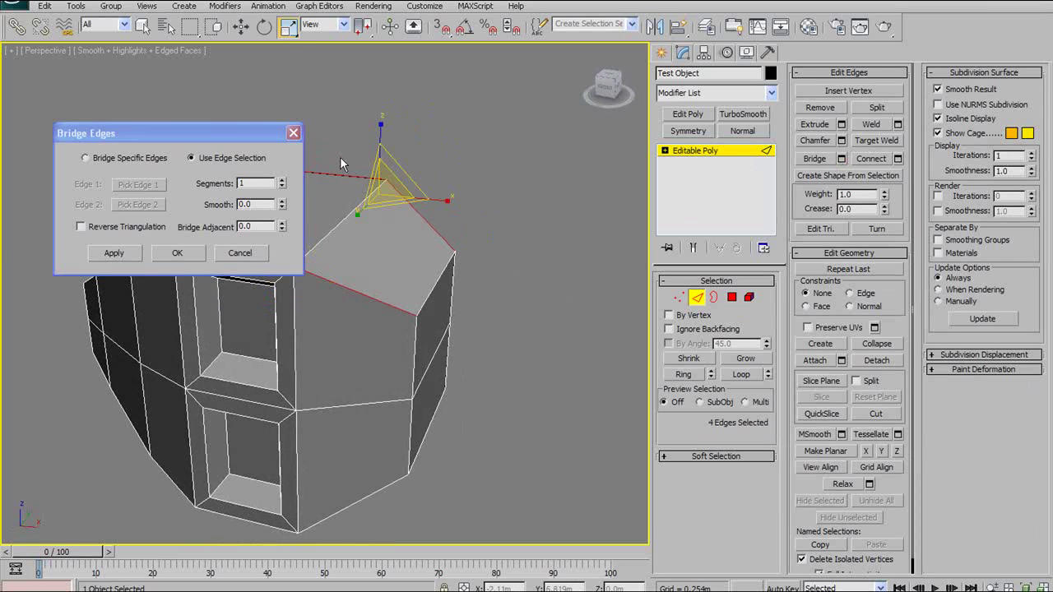
left_click_drag(266, 136, 209, 117)
middle_click_drag(386, 185, 469, 210, "alt")
left_click_drag(181, 113, 228, 102)
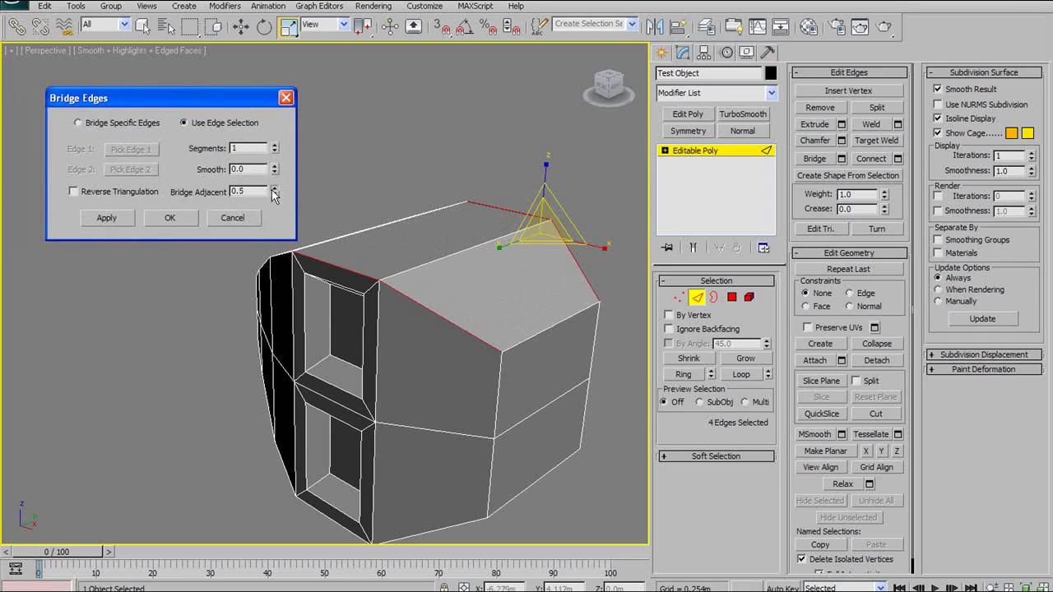
left_click_drag(274, 194, 349, 482)
left_click_drag(236, 451, 293, 492)
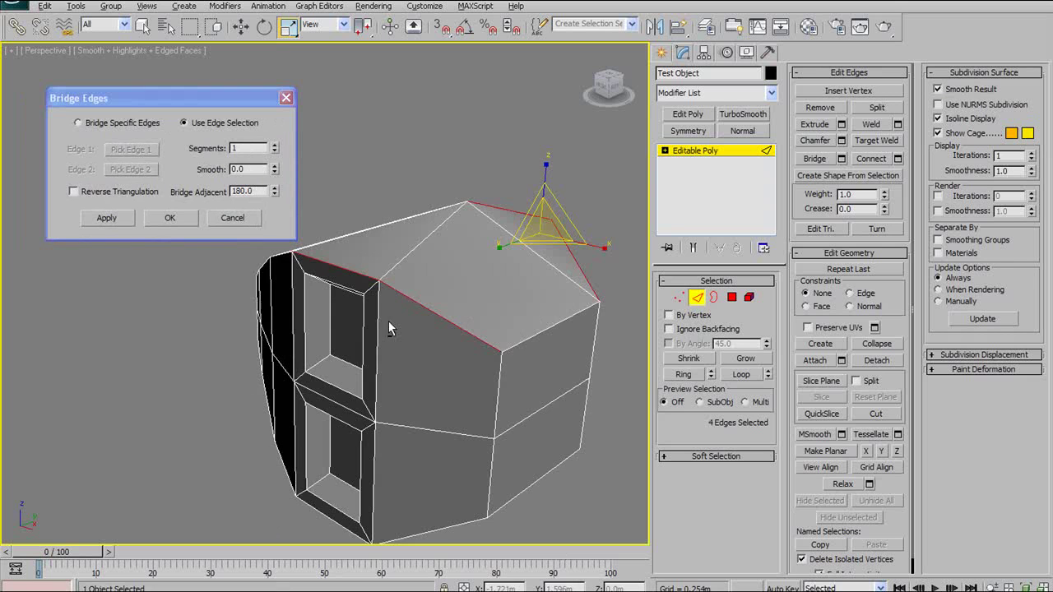
middle_click_drag(428, 348, 472, 334, "alt")
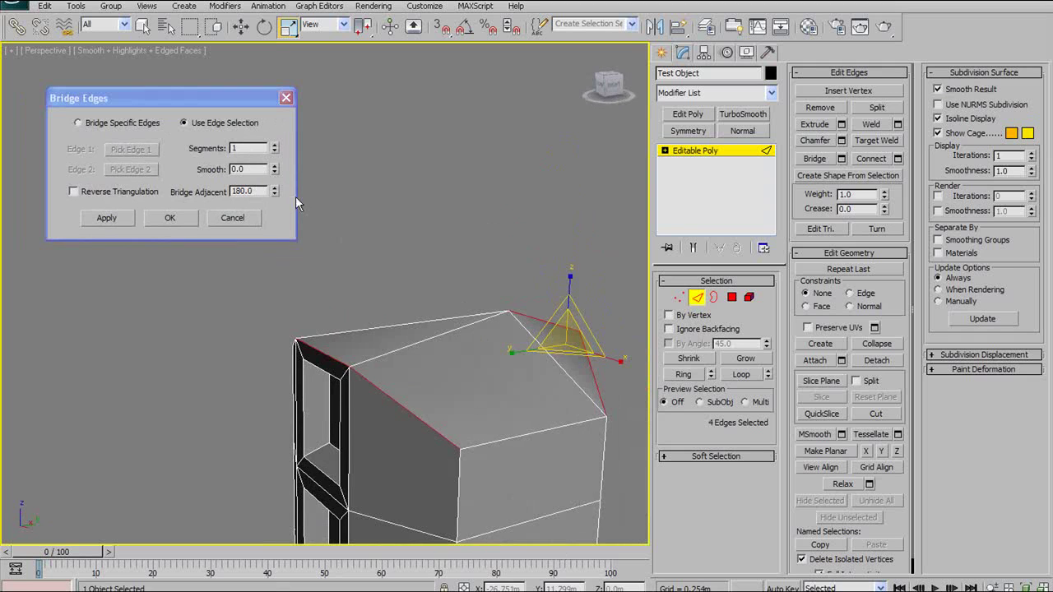
Compare Bridge Adjacent values of 50 and 180 on the edge bridge, settle on 31.5 and accept it.
mouse_move(274, 190)
left_mouse_down()
mouse_move(310, 338)
mouse_move(360, 307)
mouse_move(340, 118)
mouse_move(329, 181)
mouse_move(346, 177)
mouse_move(275, 191)
left_mouse_up()
middle_click_drag(352, 413, 297, 416, "alt")
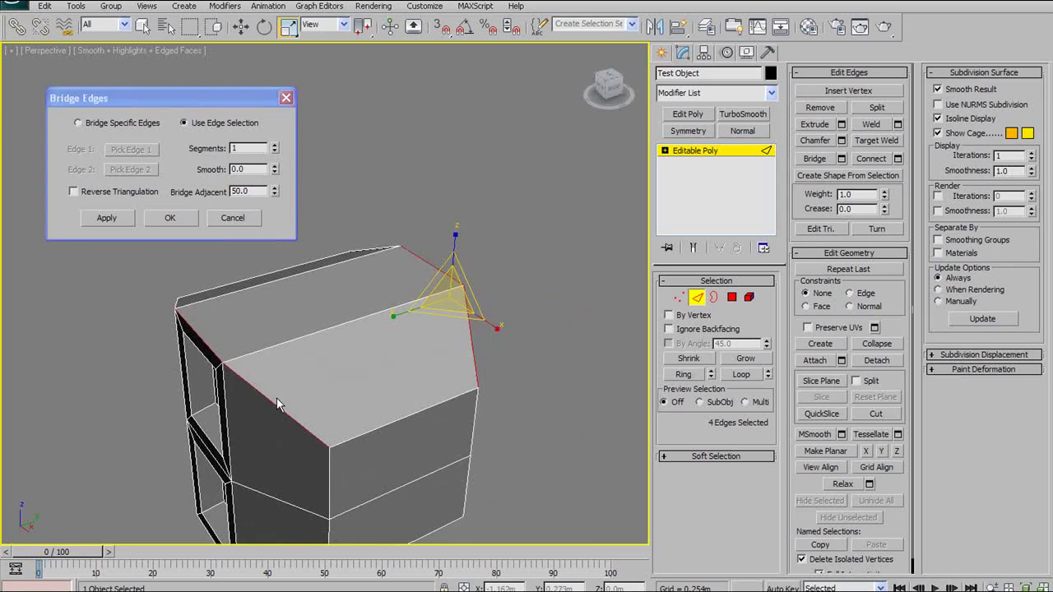
left_click_drag(274, 190, 277, 310)
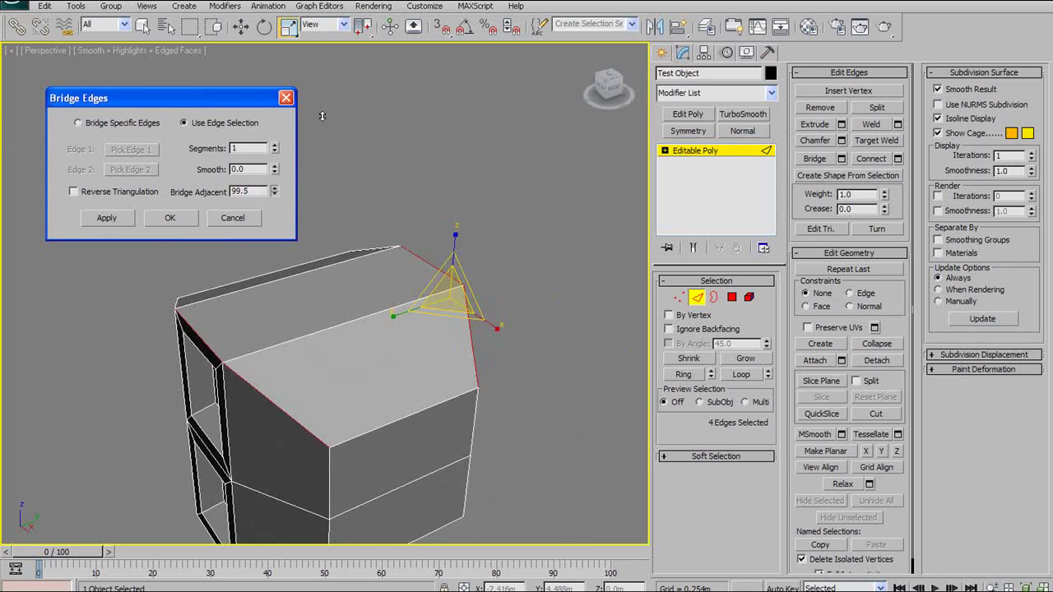
left_click_drag(323, 116, 296, 480)
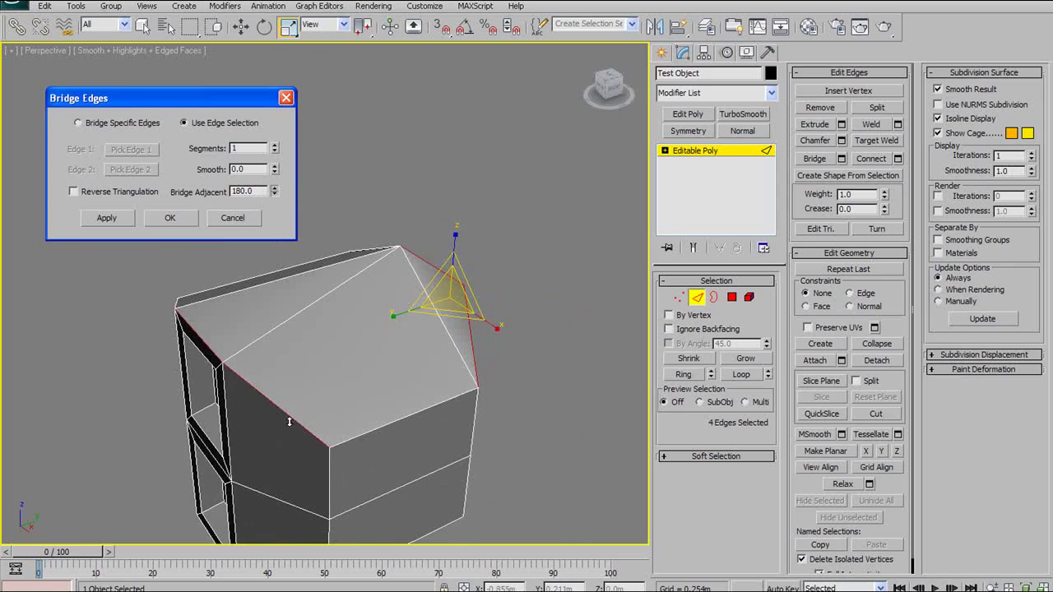
left_click_drag(279, 540, 318, 161)
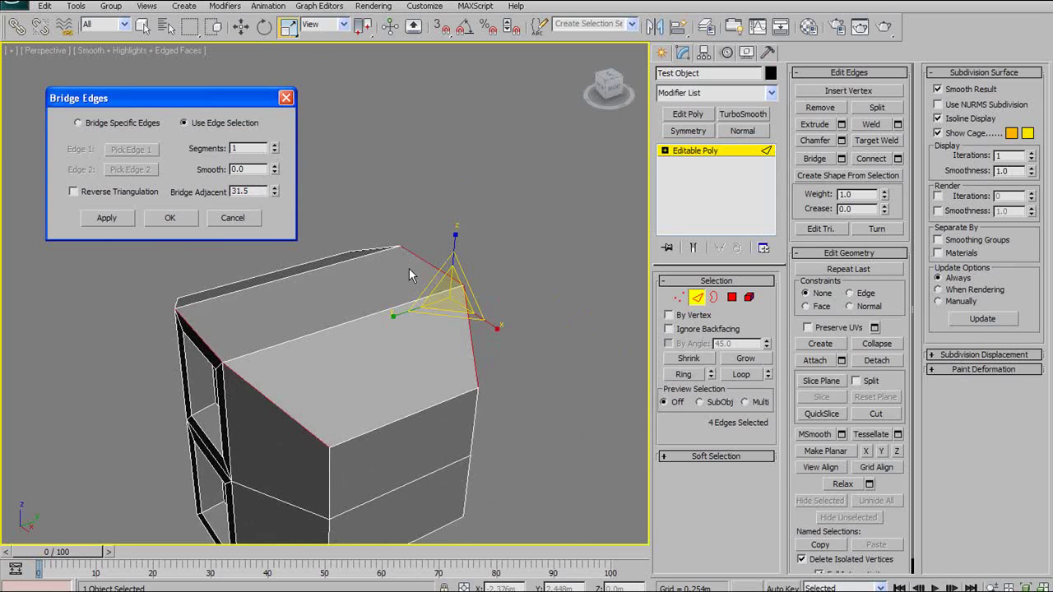
middle_click_drag(346, 236, 375, 185)
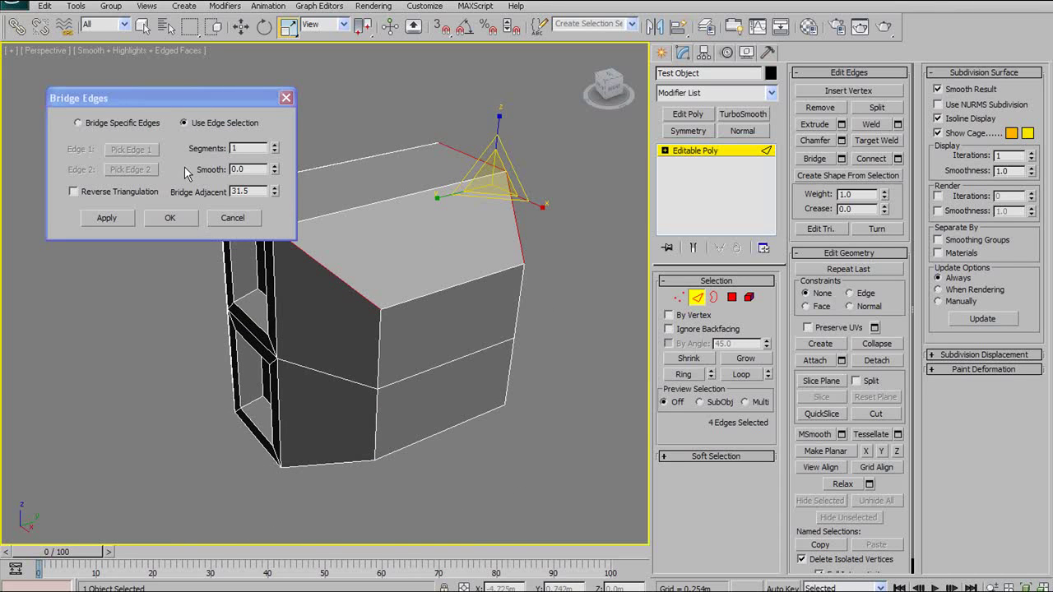
left_click(172, 218)
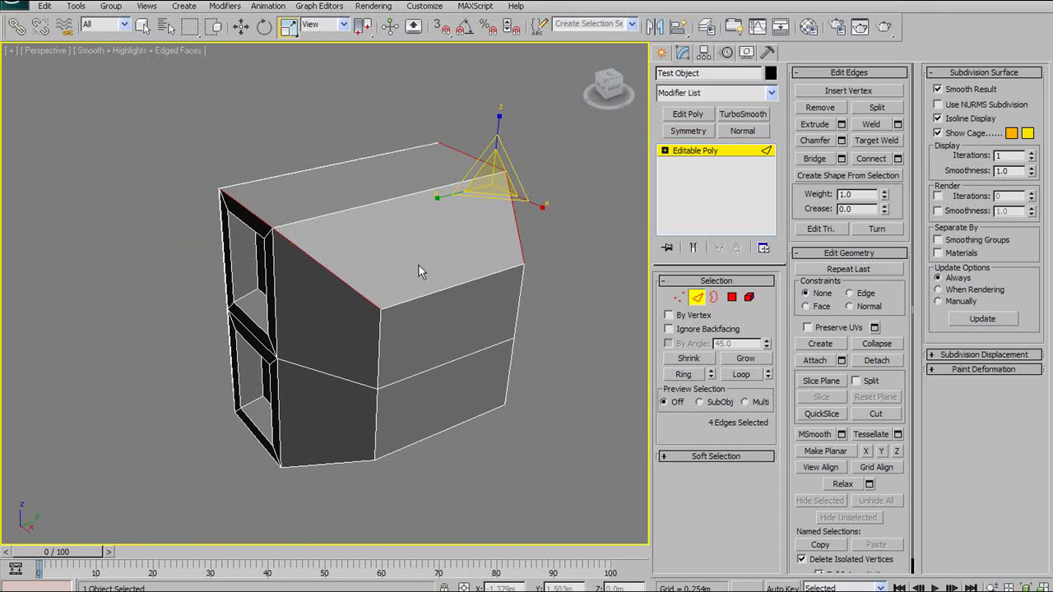
Clear the rim edge selection and switch to polygon level.
mouse_move(509, 236)
middle_mouse_down("alt")
mouse_move(581, 208)
mouse_move(514, 236)
middle_mouse_up("alt")
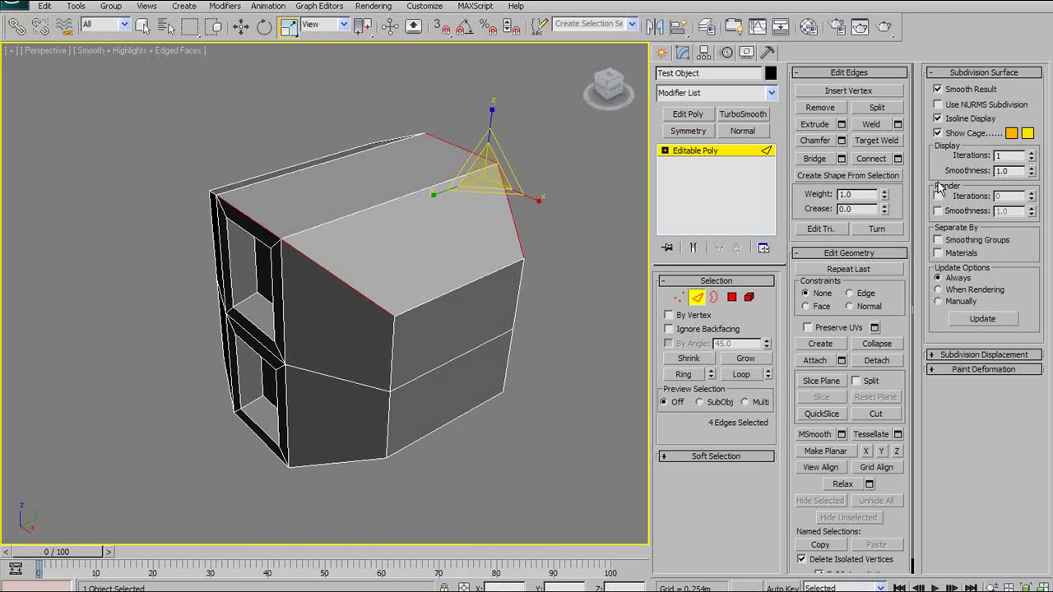
middle_click_drag(502, 280, 485, 261, "alt")
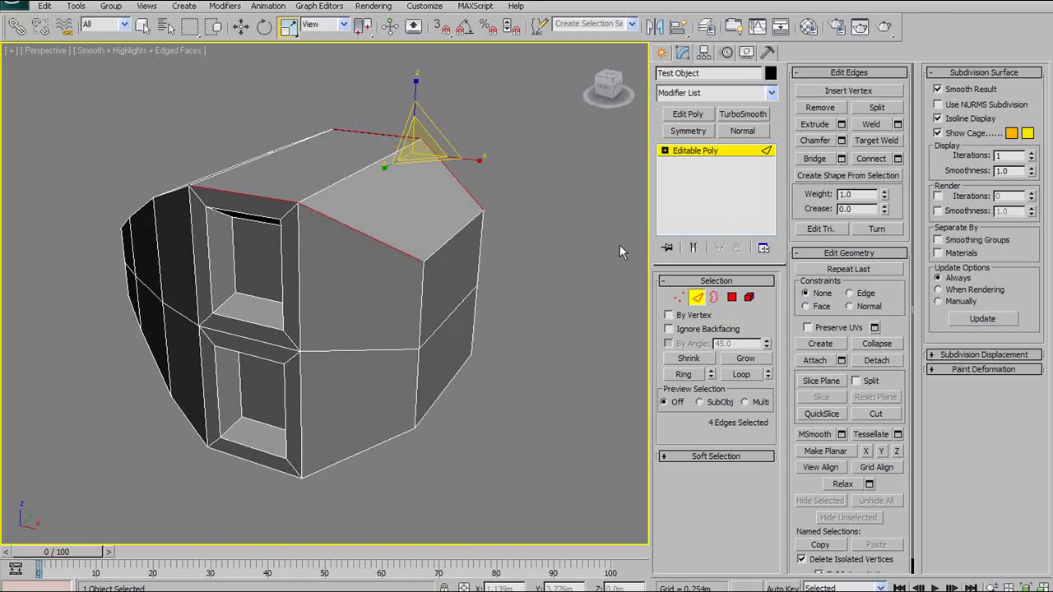
left_click(530, 214)
left_click(732, 297)
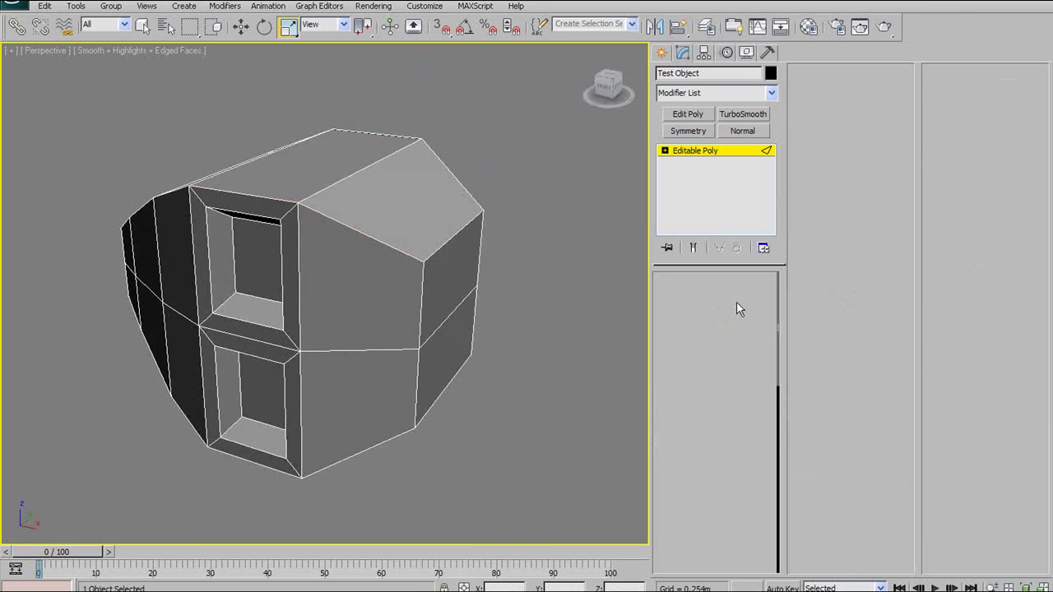
middle_click_drag(631, 190, 620, 216)
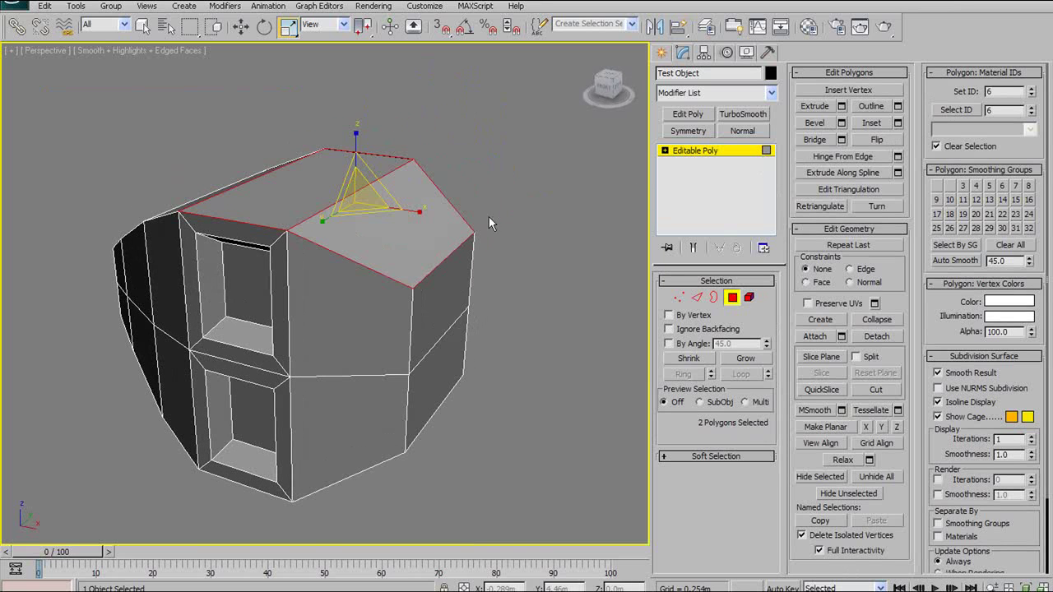
Try flipping the sloped bridged polygon and the upper side polygon below it, restoring each one.
left_click(441, 236)
left_click(877, 139)
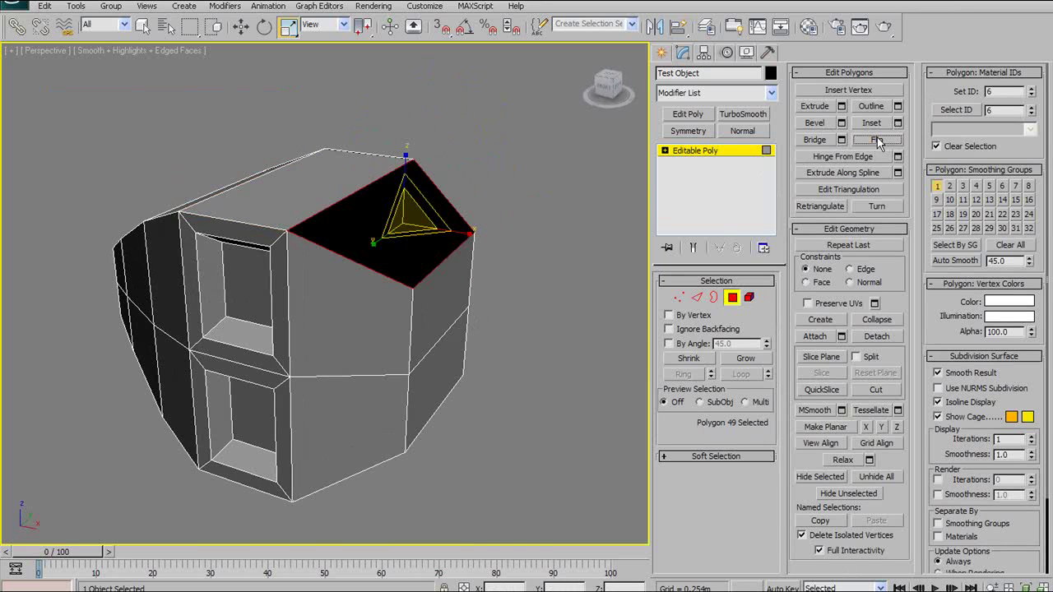
left_click(877, 139)
middle_click_drag(517, 301, 425, 301, "alt")
left_click(426, 301)
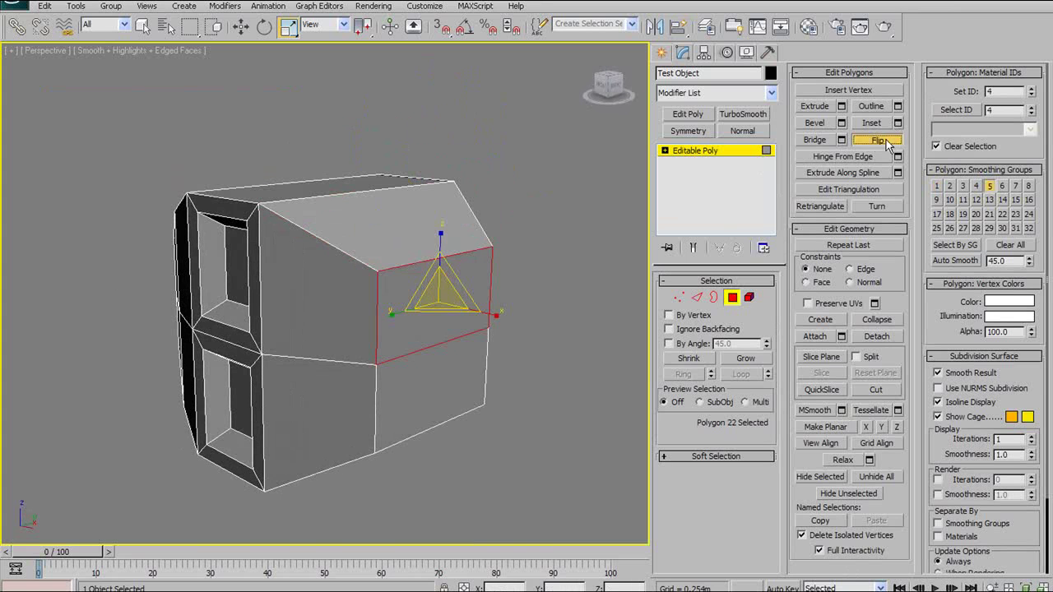
left_click(877, 139)
key("ctrl+z")
Try flipping the wide upper polygon on the back of the object and undo the flip.
left_click(453, 353)
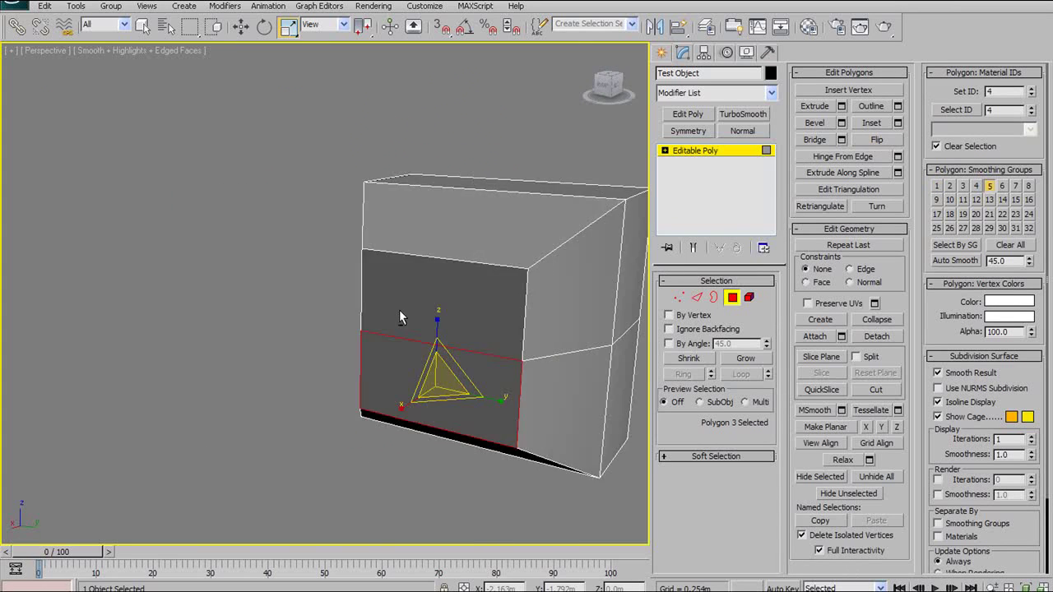
middle_click_drag(399, 310, 451, 313, "alt")
middle_click_drag(543, 329, 393, 291, "alt")
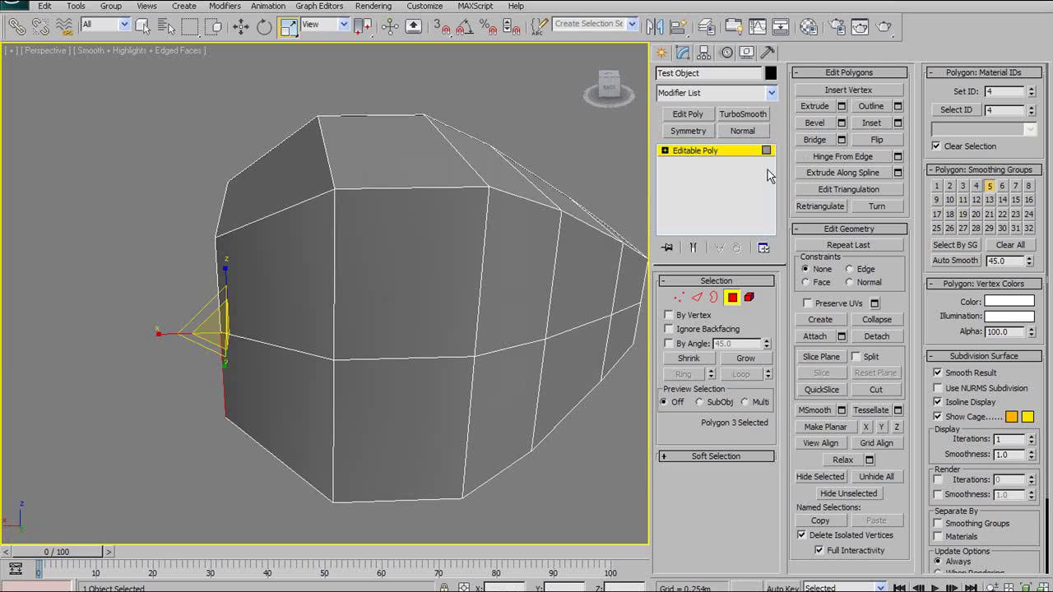
left_click(453, 286)
left_click(880, 143)
key("ctrl+z")
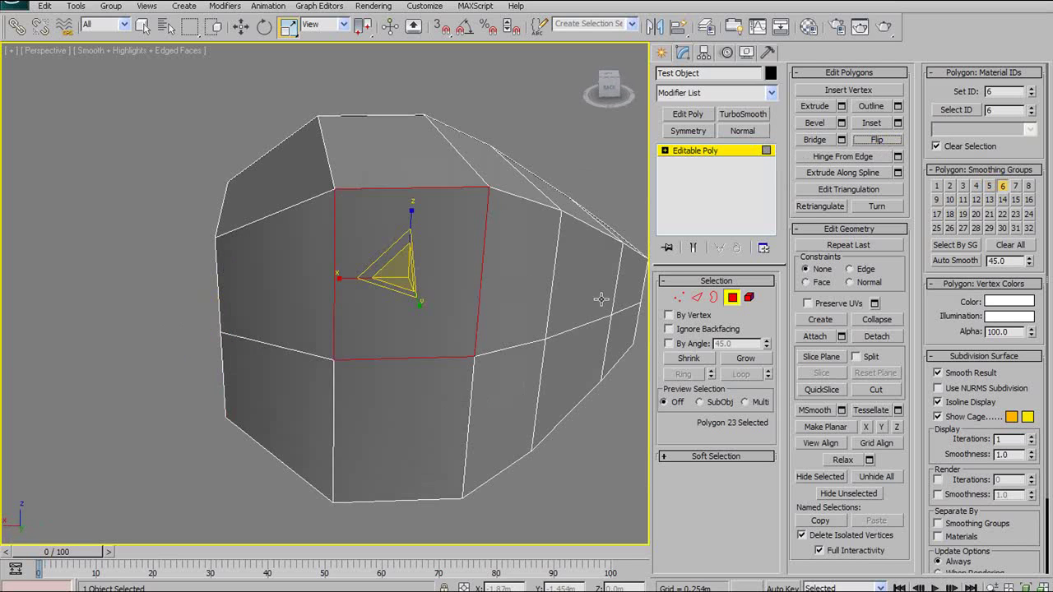
Try flipping the narrower polygon in the lower row of the back side.
middle_click_drag(355, 539, 341, 409)
left_click(463, 300)
middle_click_drag(462, 300, 494, 387, "alt")
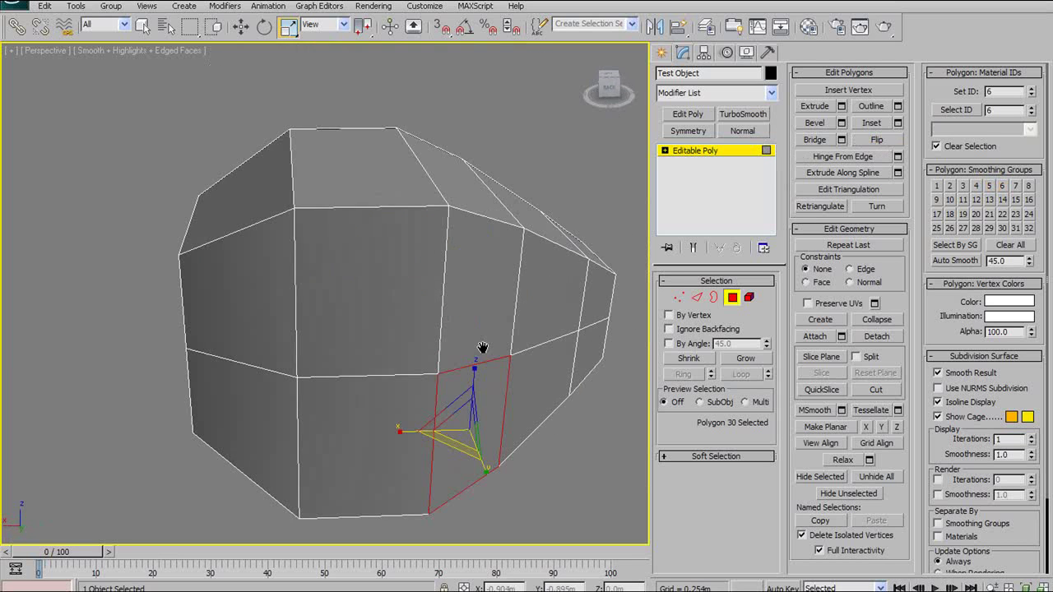
left_click(877, 140)
middle_click_drag(486, 297, 487, 276, "alt")
scroll(509, 284, "down", 4)
scroll(453, 310, "up", 4)
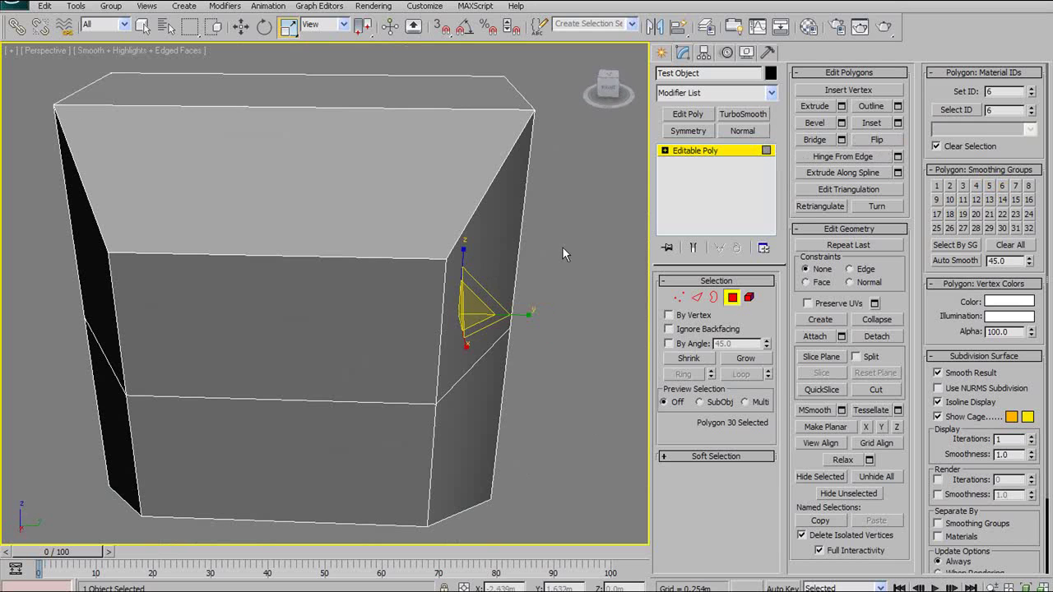
Try hinging the upper corner polygon from its vertical edge at an angle of 30 with 1 segment.
left_click(518, 236)
middle_click_drag(518, 237, 535, 219, "alt")
left_click(898, 156)
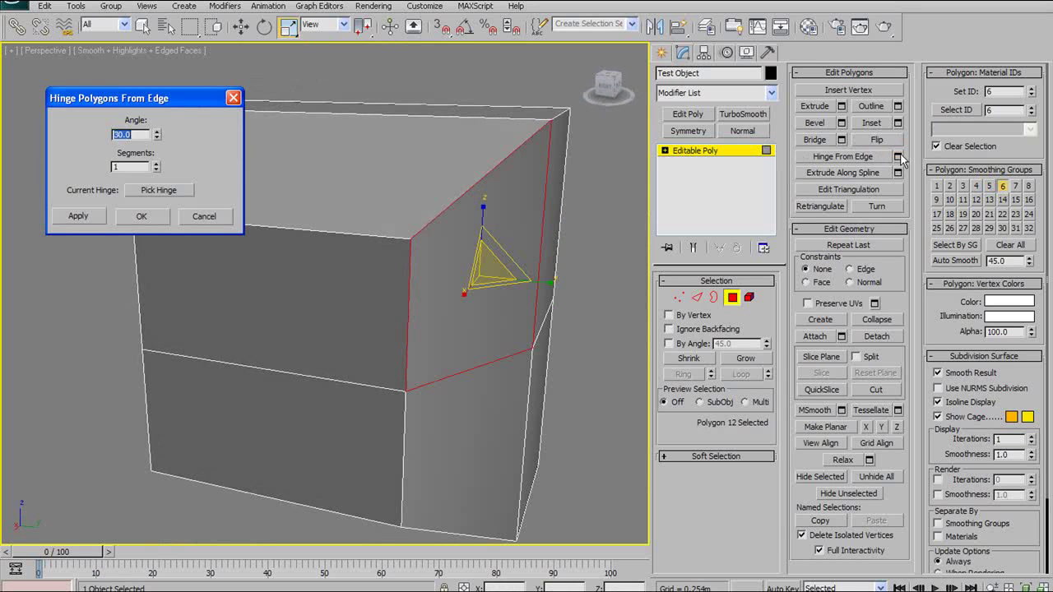
middle_click_drag(367, 207, 247, 198, "alt")
left_click(194, 194)
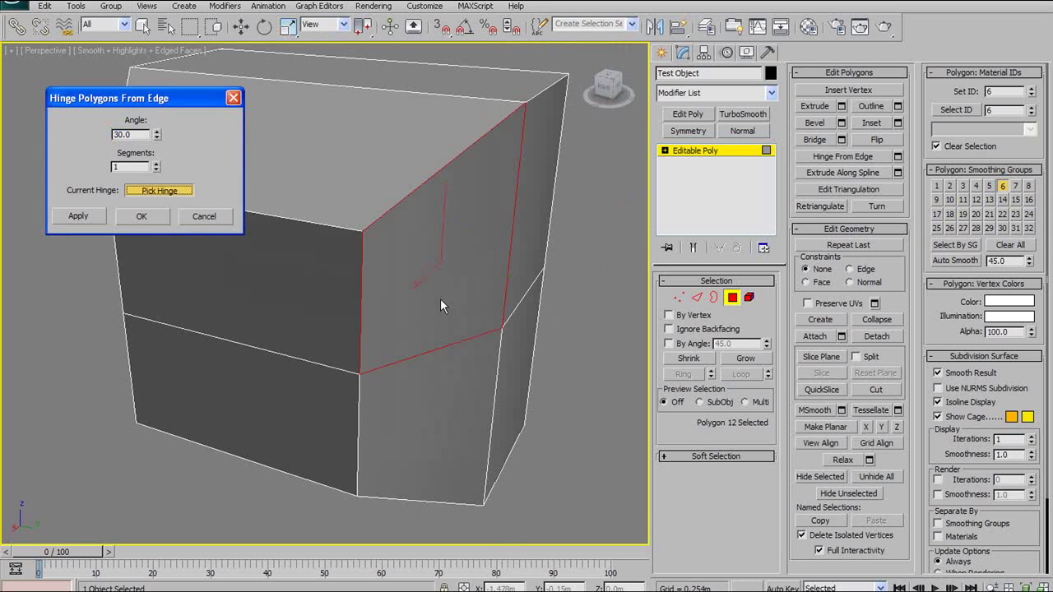
left_click(361, 285)
middle_click_drag(362, 285, 332, 289, "alt")
scroll(398, 309, "up", 5)
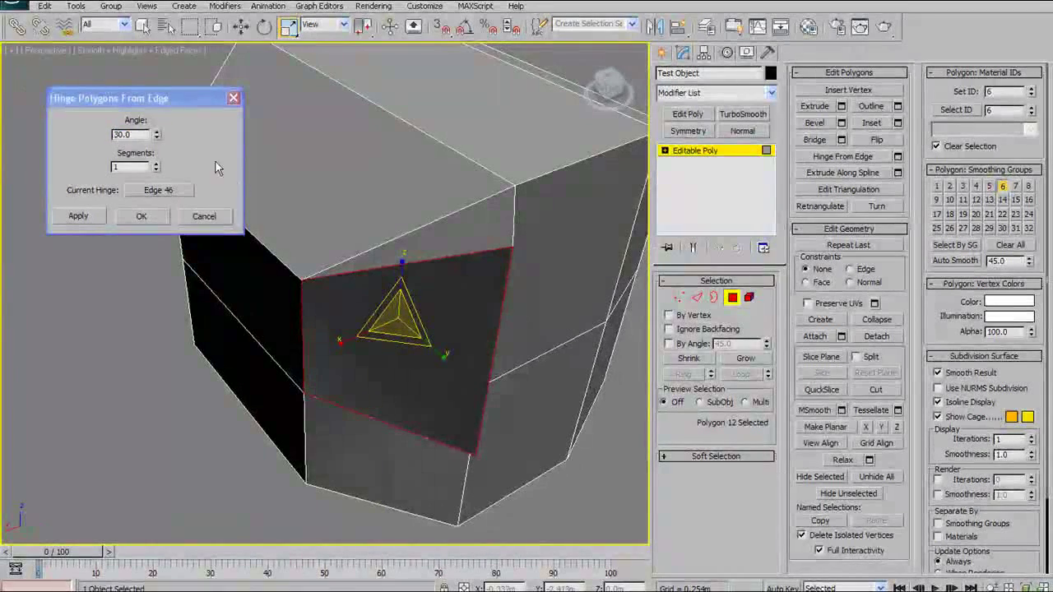
Vary the angle of the corner polygon's hinge, undo the recent changes and cancel the hinge.
left_click_drag(156, 138, 156, 115)
scroll(440, 213, "down", 5)
middle_click_drag(440, 213, 607, 202, "alt")
key("ctrl+z")
key("ctrl+z")
left_click(196, 214)
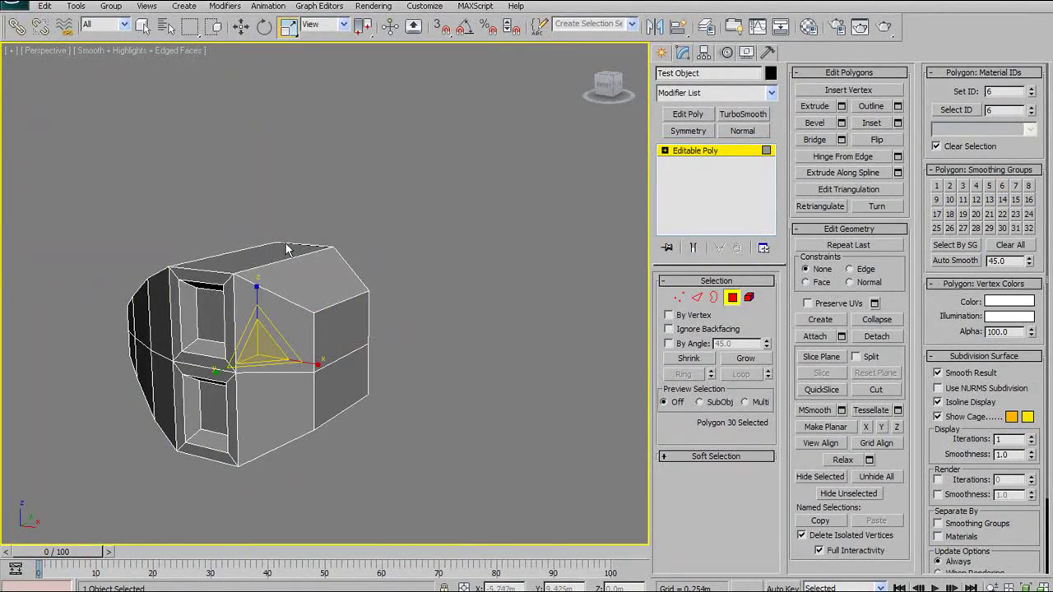
Select the flat bridged polygon on top and hinge it from the long edge shared with the sloped polygon.
left_click(274, 253)
middle_click_drag(274, 253, 337, 261, "alt")
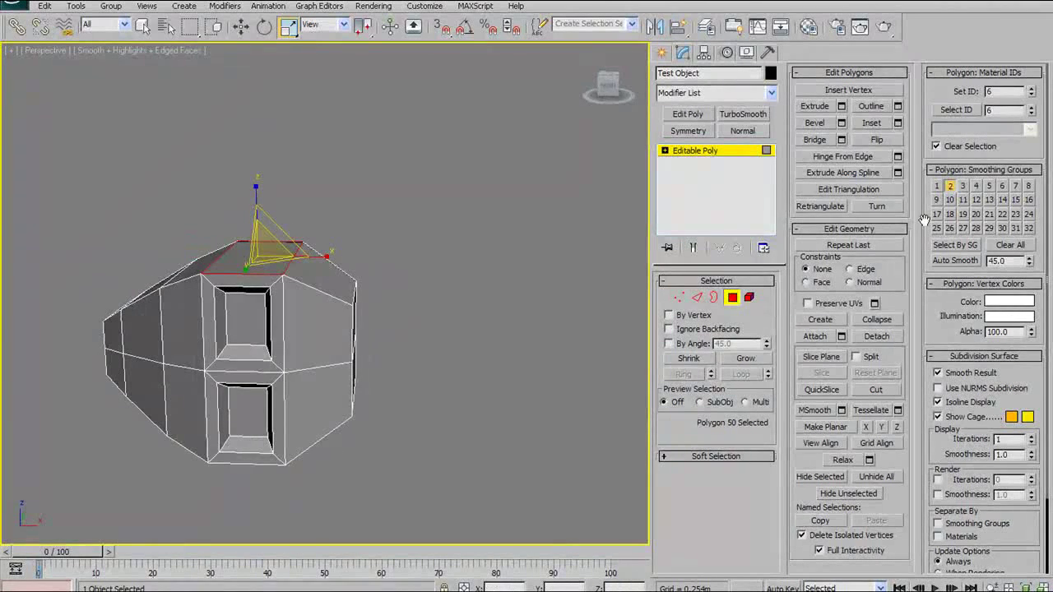
left_click(897, 156)
scroll(358, 327, "up", 6)
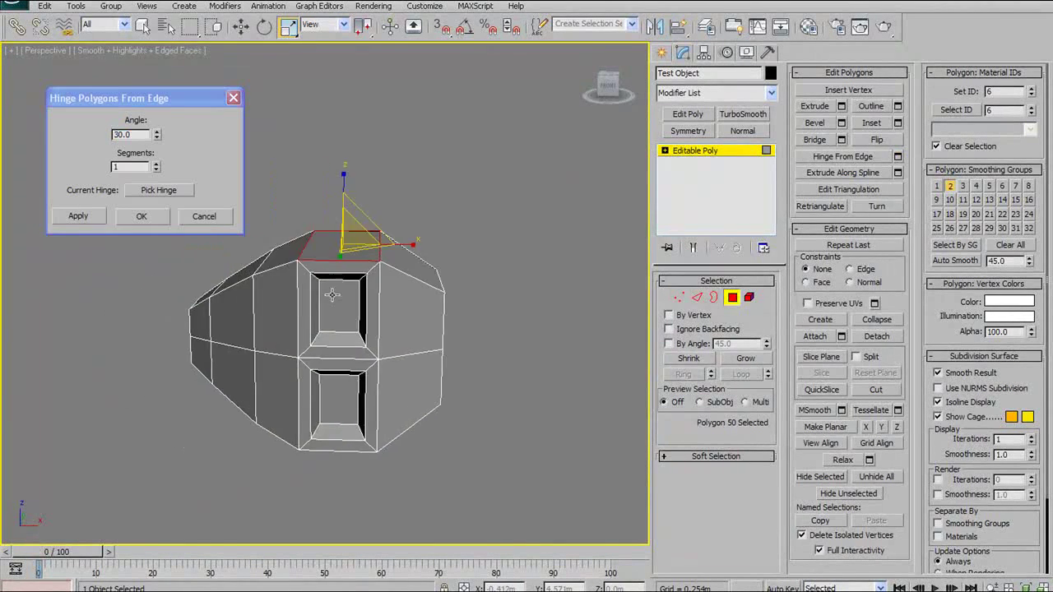
scroll(357, 327, "down", 5)
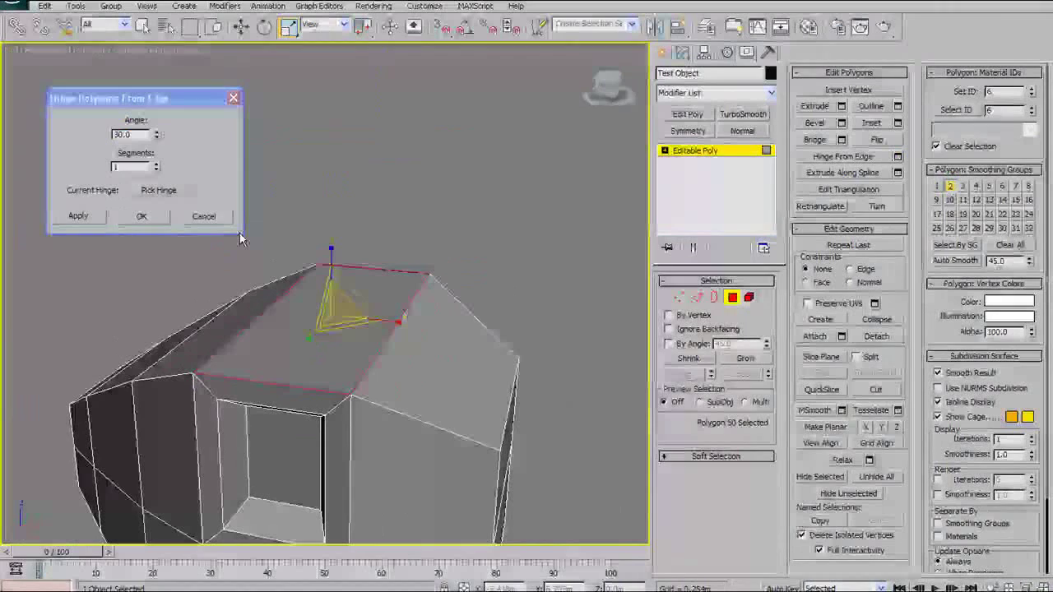
left_click(169, 190)
left_click(401, 313)
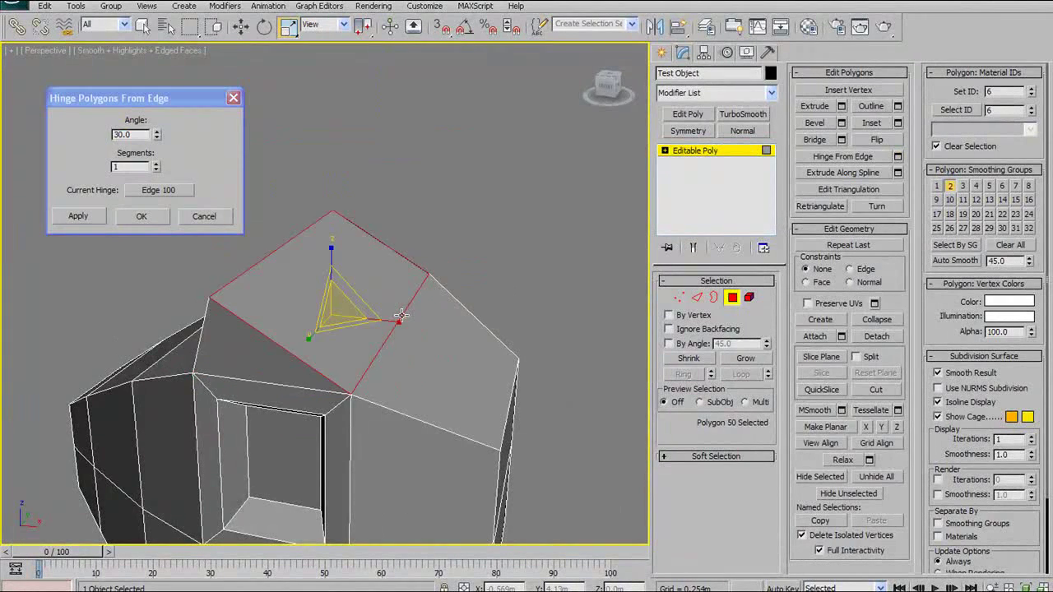
middle_click_drag(402, 312, 440, 326, "alt")
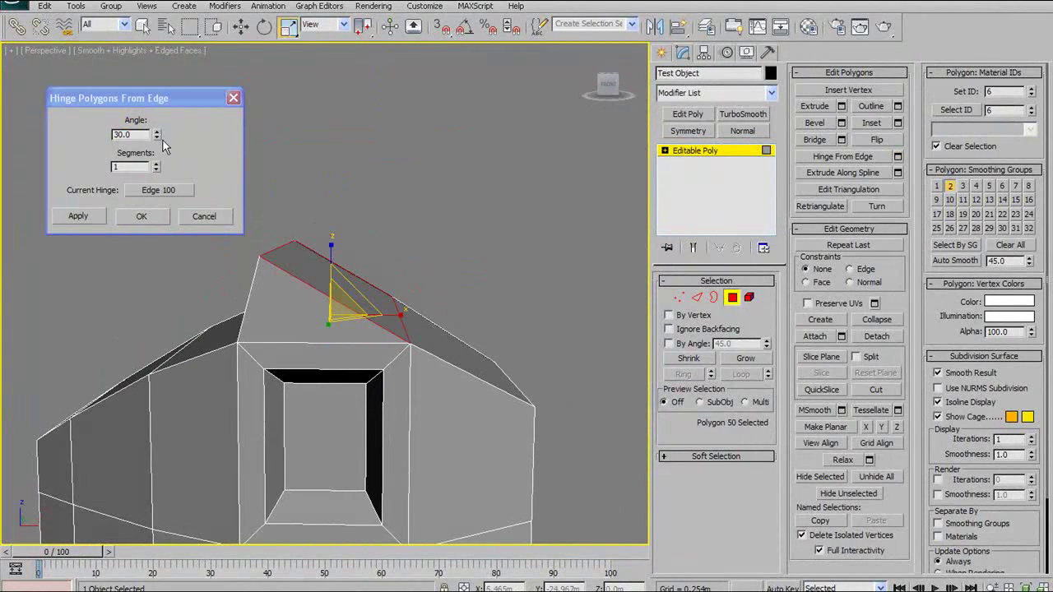
Set the top polygon's hinge angle to 65.5 with 4 segments and accept it.
left_click_drag(156, 133, 186, 82)
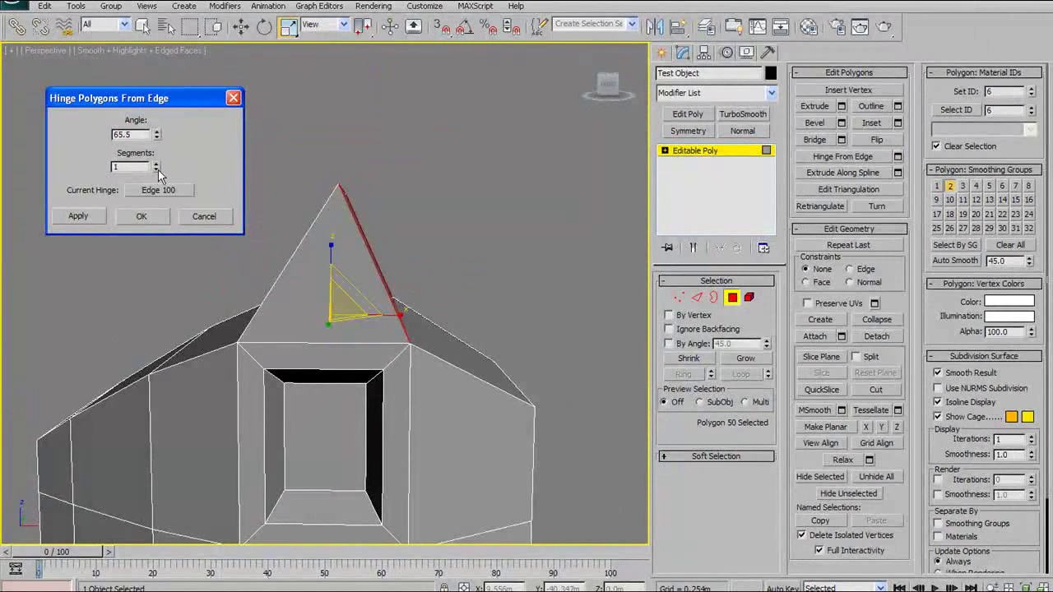
mouse_move(157, 167)
left_mouse_down()
mouse_move(164, 141)
mouse_move(153, 166)
left_mouse_up()
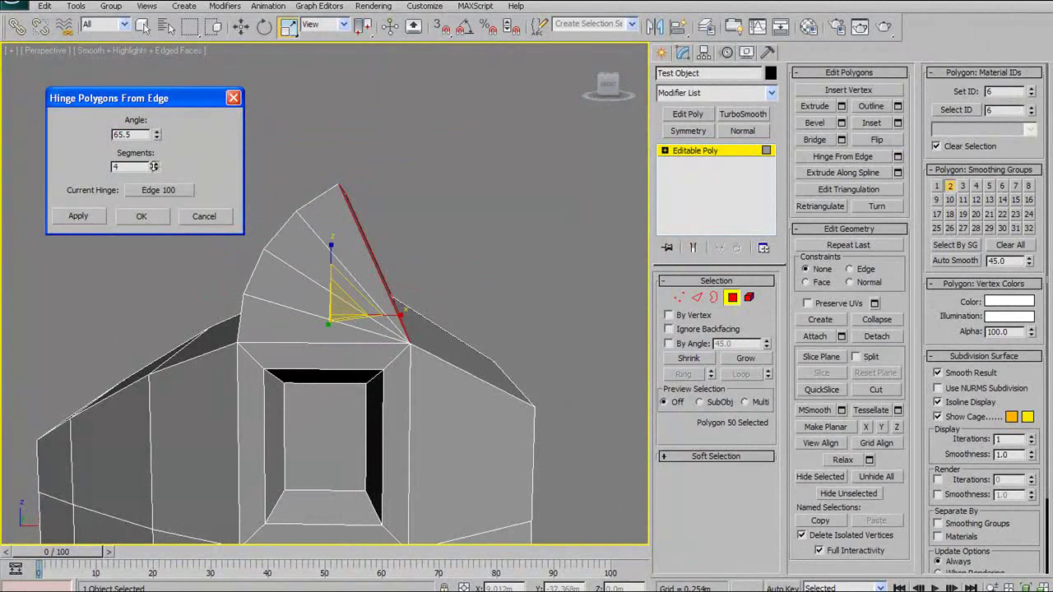
scroll(421, 283, "down", 5)
middle_click_drag(420, 285, 361, 290, "alt")
left_click(156, 216)
scroll(419, 307, "up", 4)
middle_click_drag(419, 310, 386, 313)
scroll(380, 296, "down", 2)
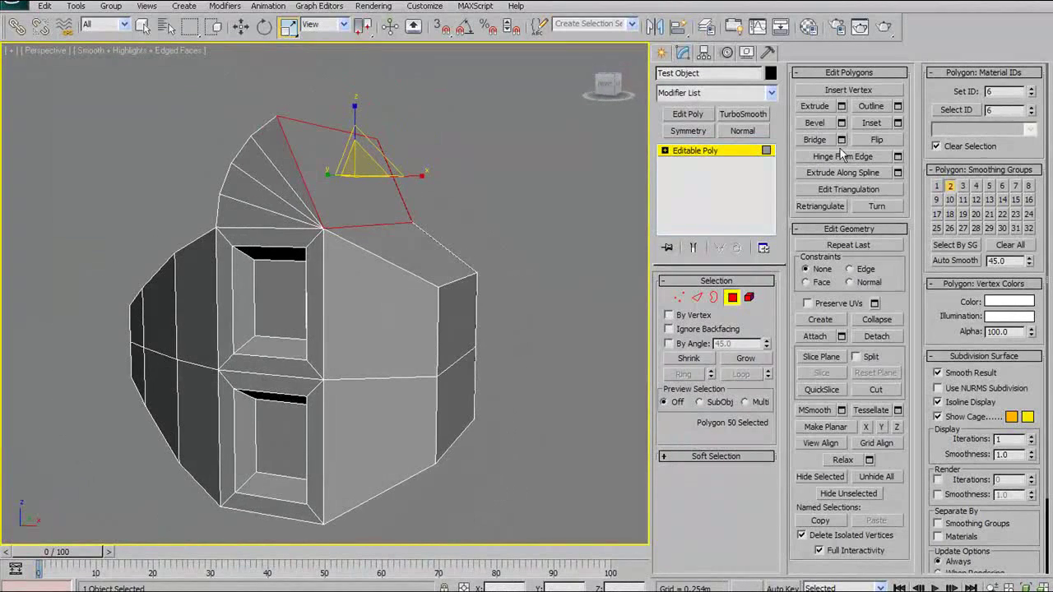
middle_click_drag(578, 207, 510, 215, "alt")
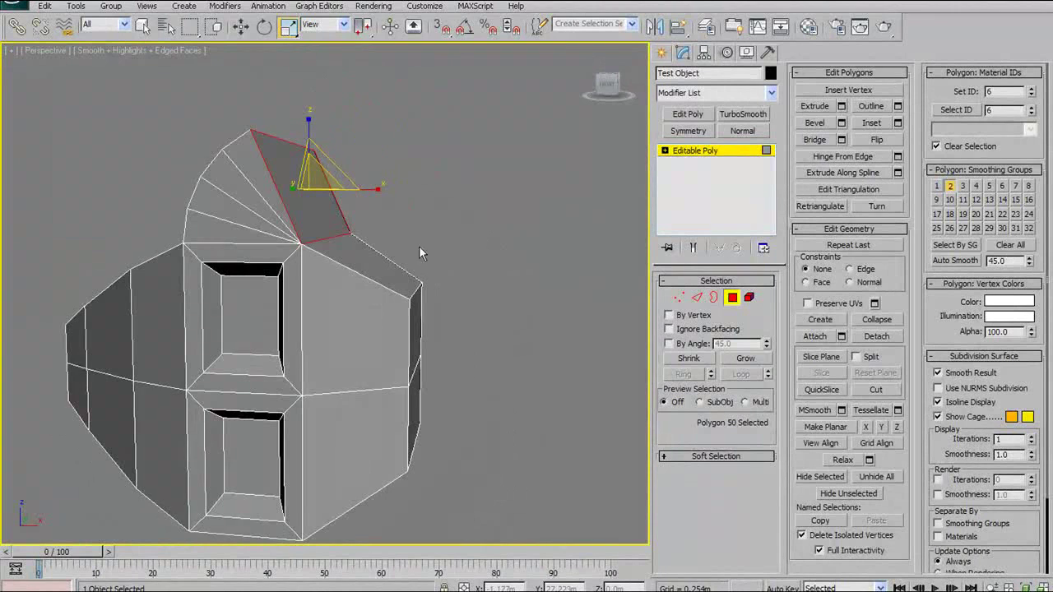
middle_click_drag(419, 254, 387, 271, "alt")
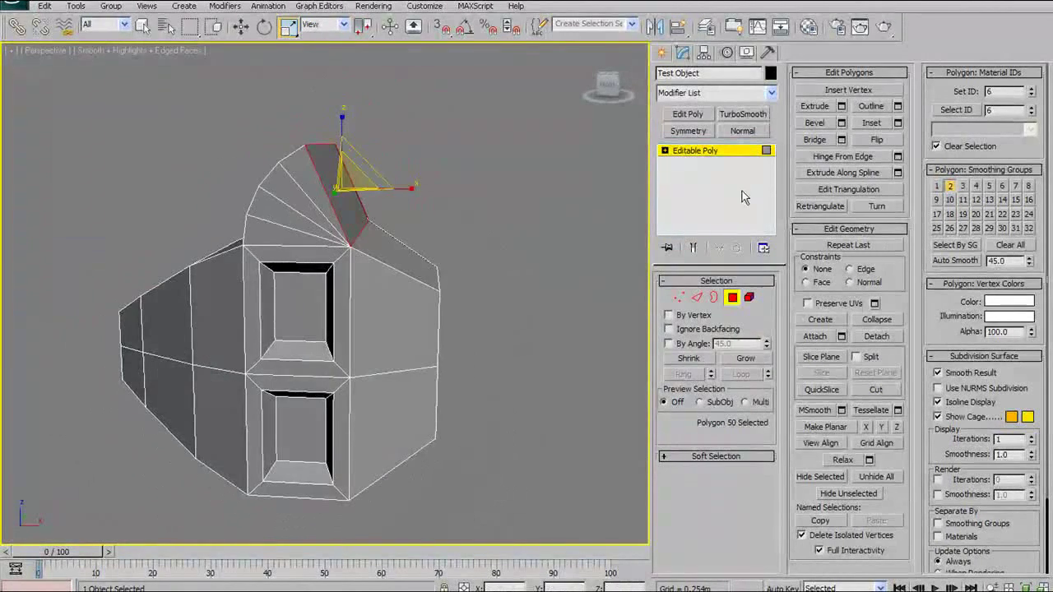
Try repeating the last hinge on the selected top polygon several times, and undo the repeats.
middle_click_drag(569, 264, 580, 239, "alt")
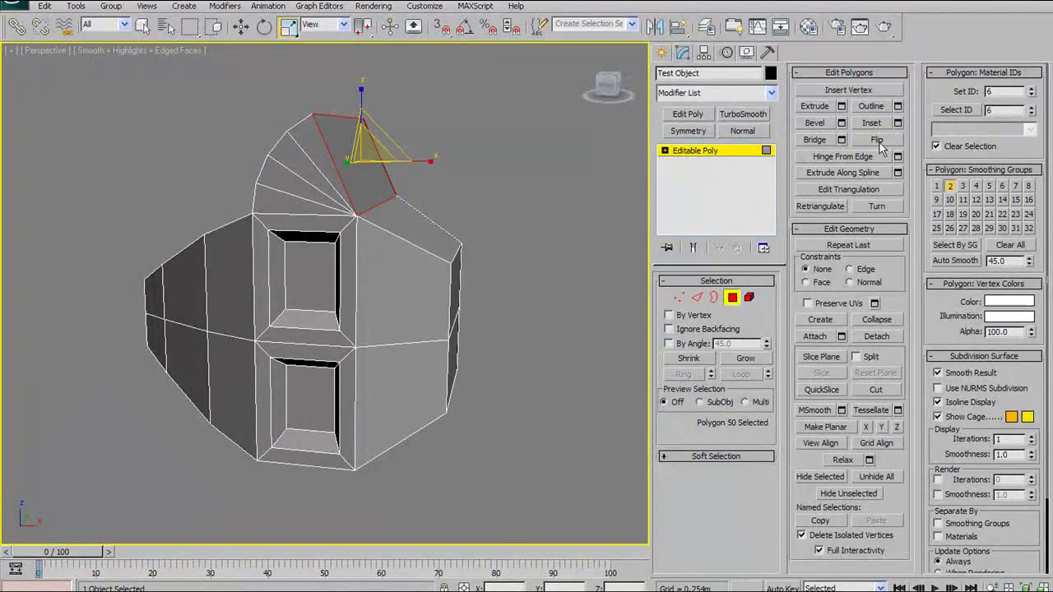
middle_click_drag(339, 239, 425, 246)
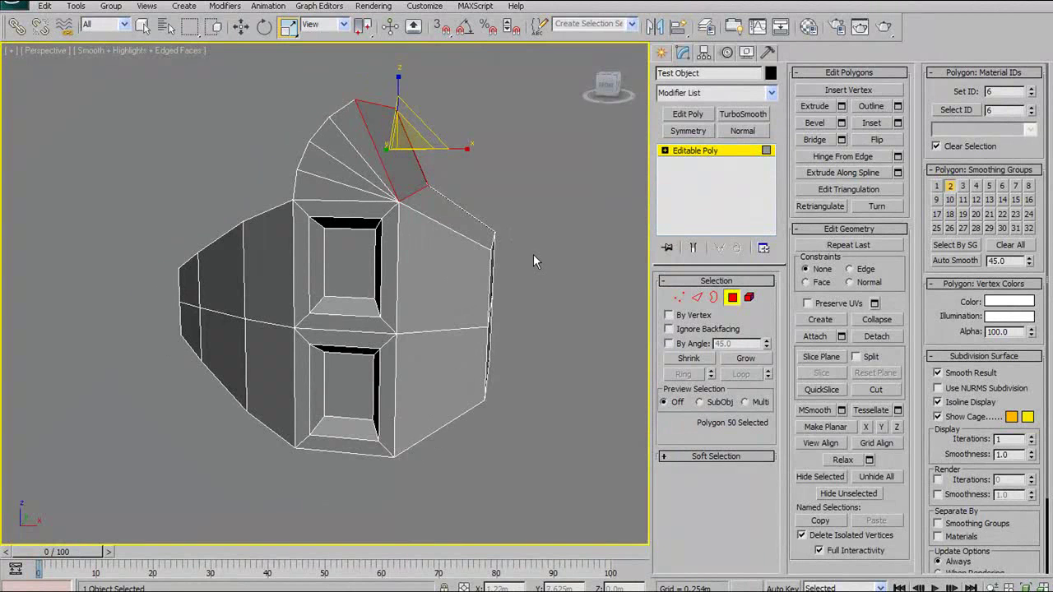
left_click(864, 245)
key("ctrl+z")
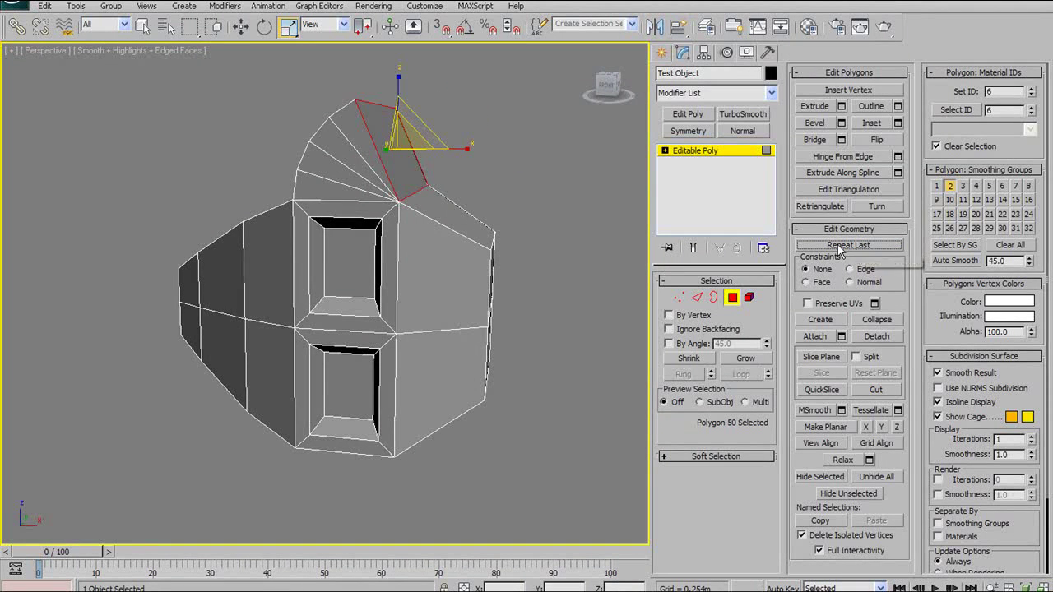
left_click(833, 245)
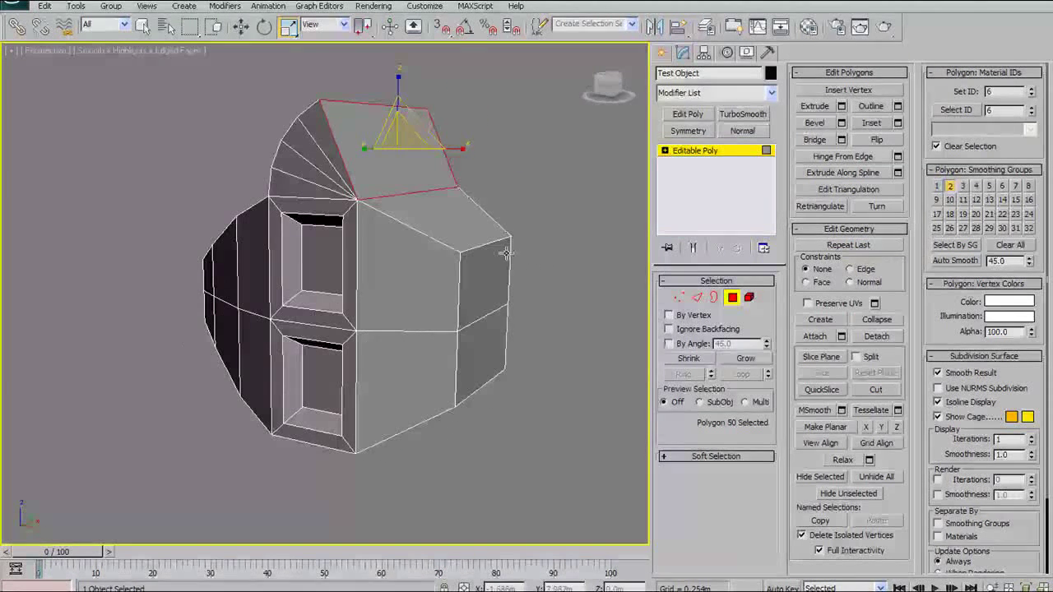
left_click(837, 247)
left_click(837, 247)
key("ctrl+z")
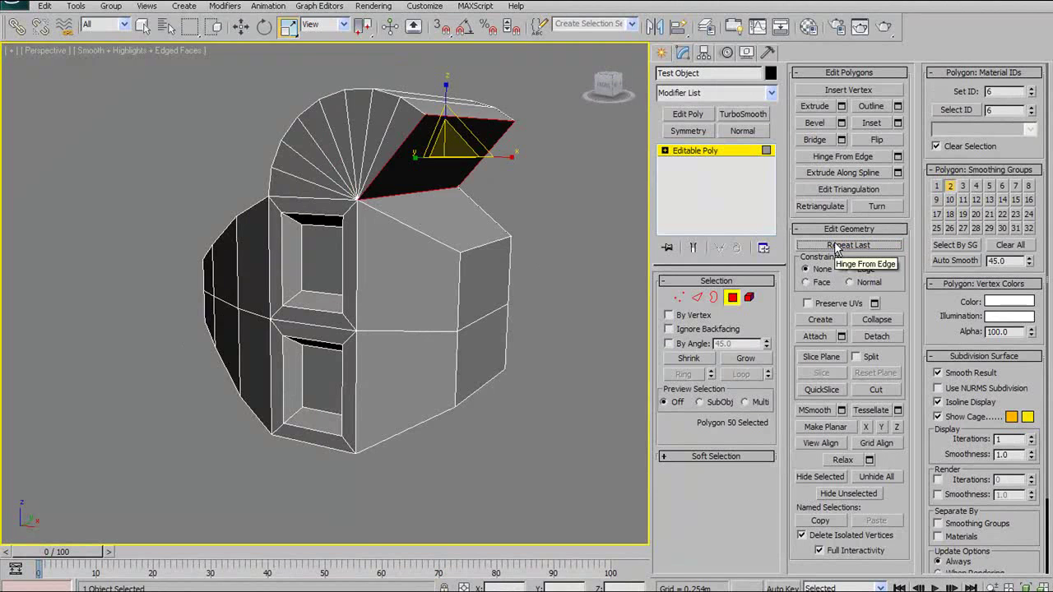
key("ctrl+z")
Set the geometry constraint to Edge and, at vertex level, select the corner vertex where the sloped polygon meets the flat end face.
middle_click_drag(476, 247, 483, 251, "alt")
middle_click_drag(575, 202, 576, 234, "alt")
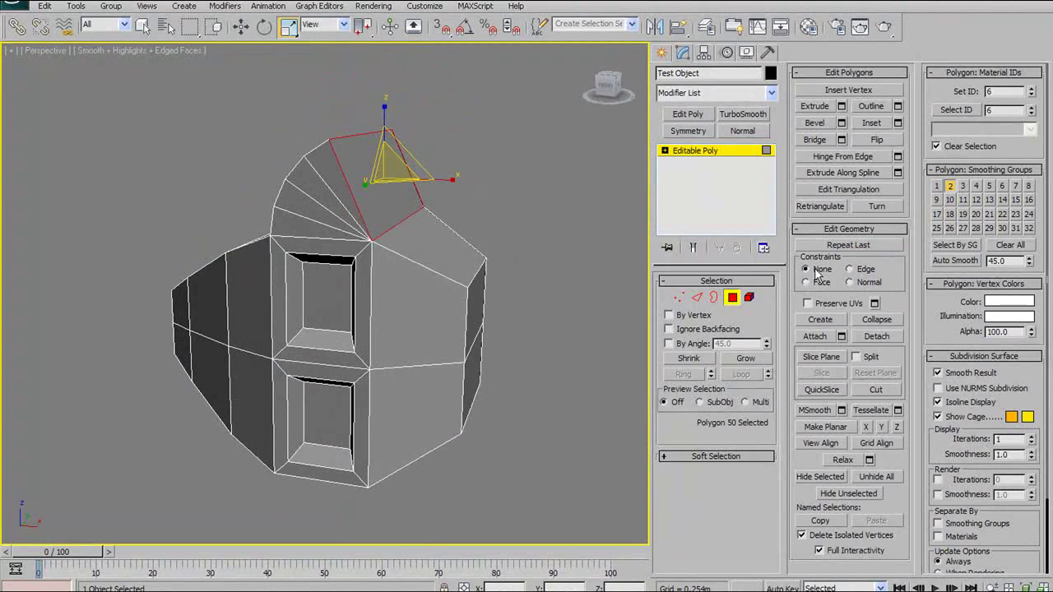
middle_click_drag(510, 236, 525, 260)
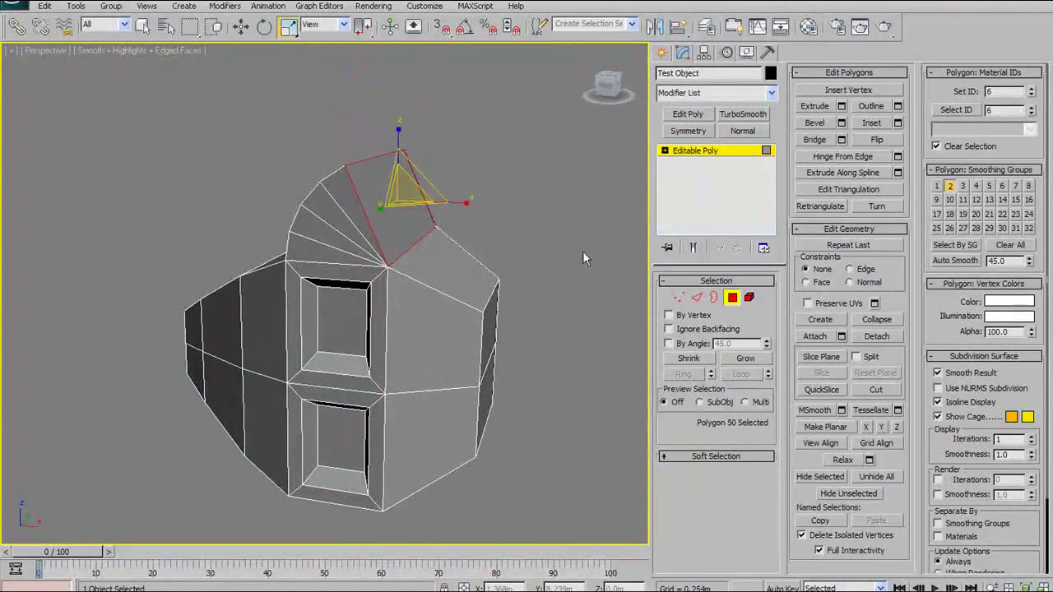
left_click(849, 269)
left_click(678, 297)
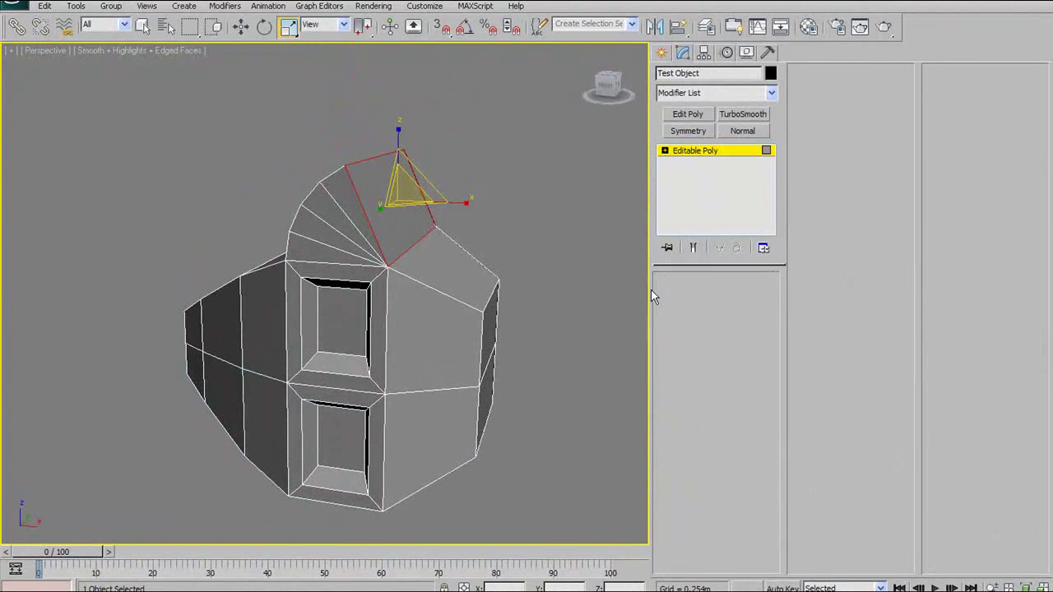
middle_click_drag(572, 232, 514, 235, "alt")
left_click(459, 319)
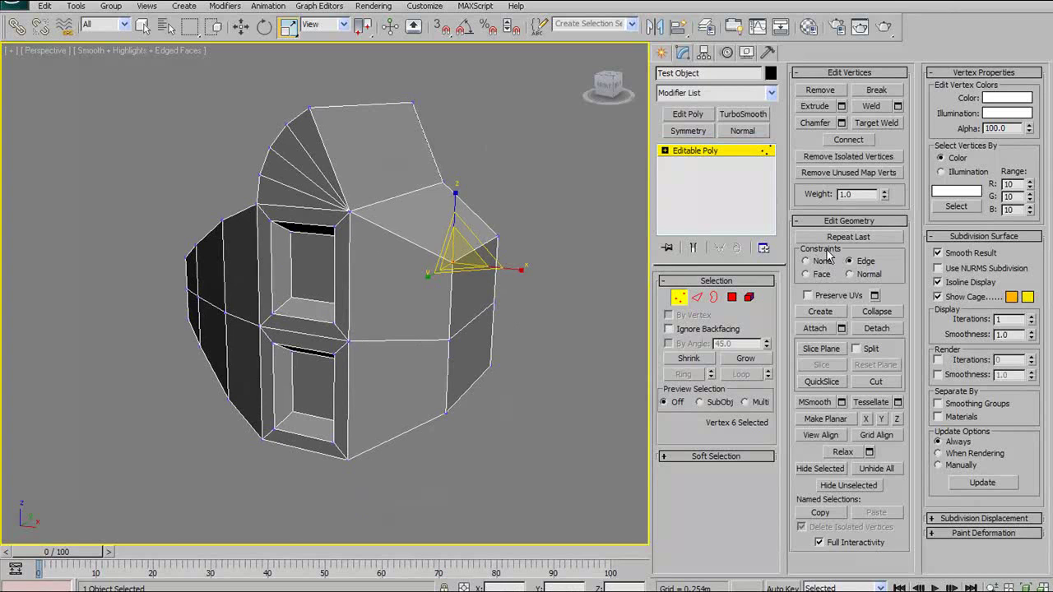
Try moving the corner vertex along its connected edges in different directions, and cancel the moves.
middle_click_drag(569, 258, 520, 277, "alt")
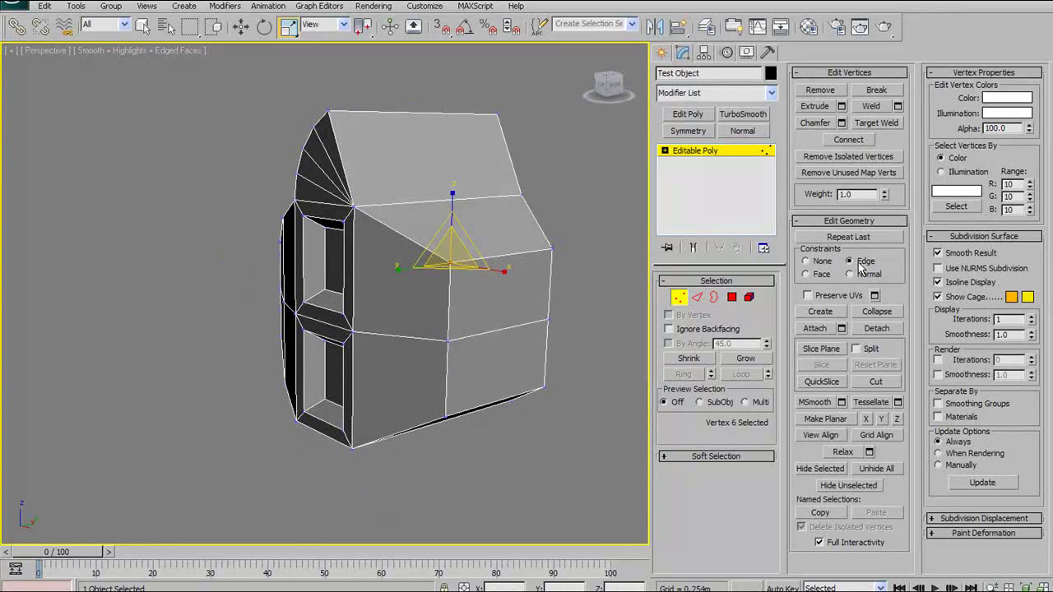
left_click(239, 27)
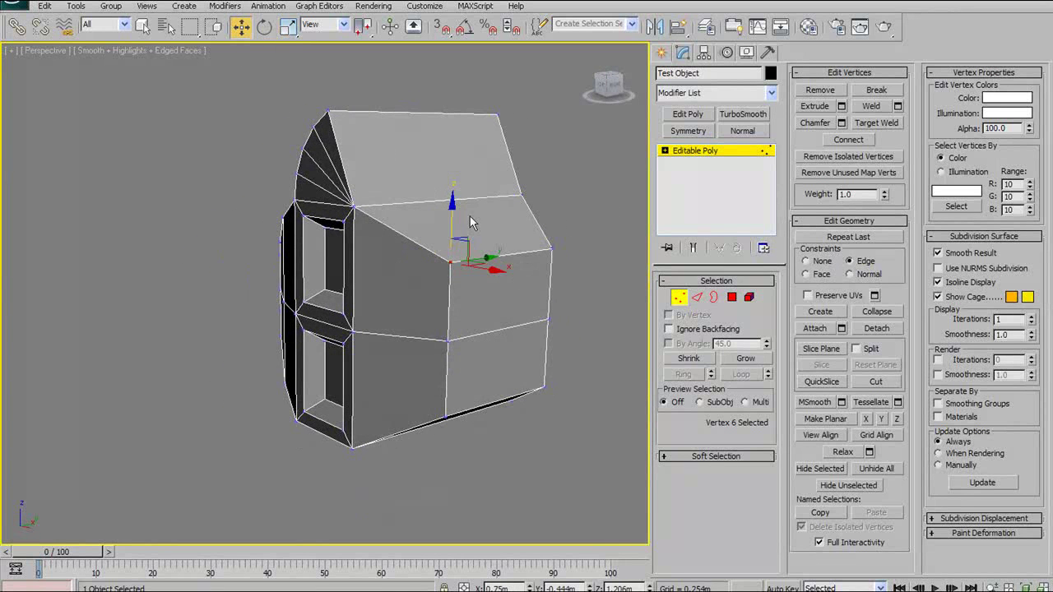
middle_click_drag(469, 223, 458, 280, "alt")
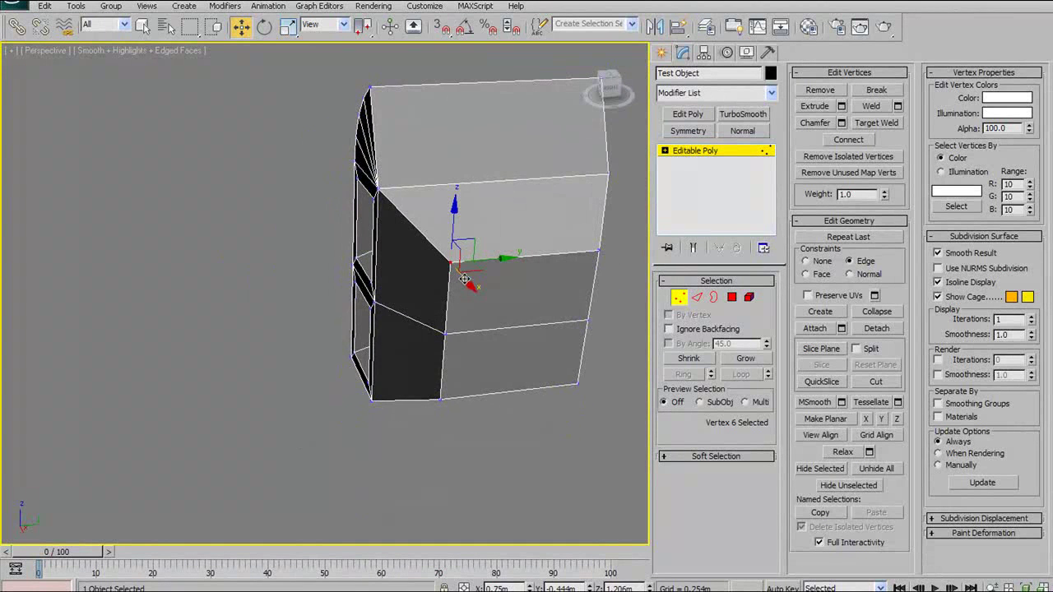
middle_click_drag(494, 310, 510, 261, "alt")
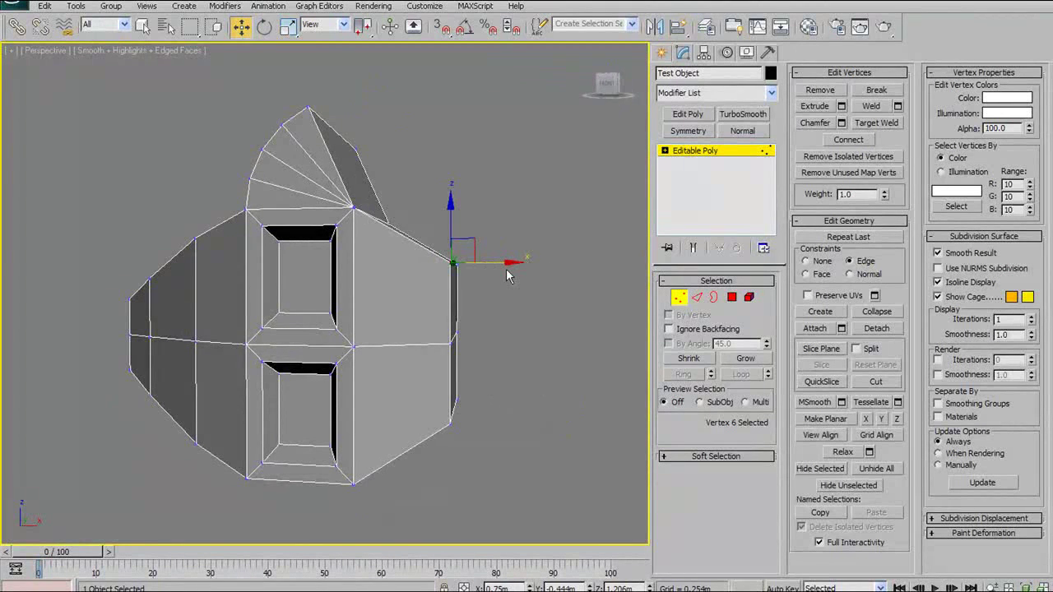
middle_click_drag(502, 262, 527, 274, "alt")
left_click_drag(504, 268, 464, 290)
right_click(464, 290)
middle_click_drag(544, 229, 428, 242, "alt")
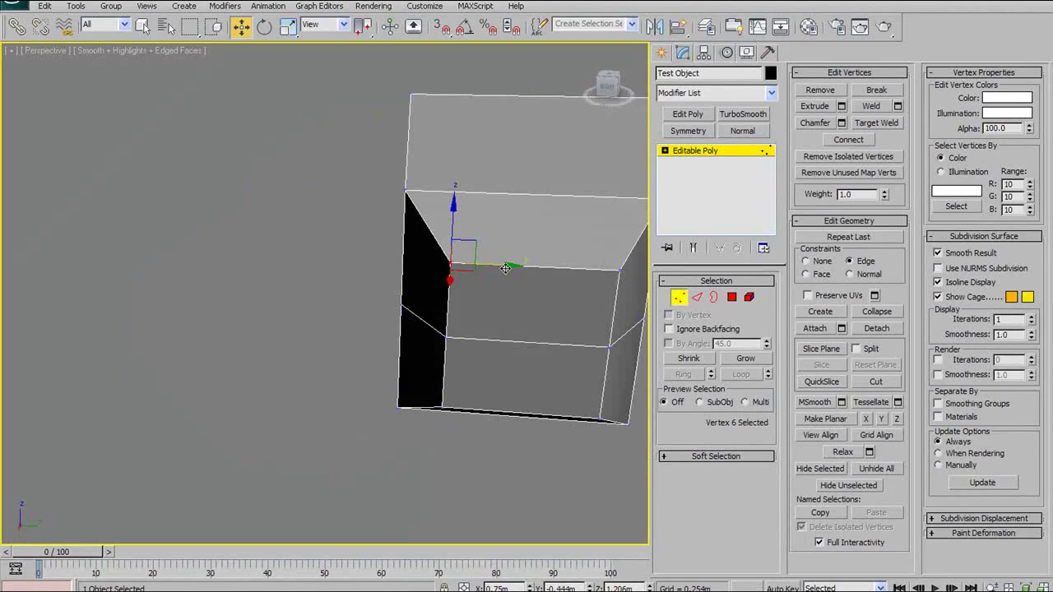
mouse_move(450, 224)
left_mouse_down()
mouse_move(452, 264)
mouse_move(462, 238)
left_mouse_up()
right_click(462, 237)
Add the opposite corner vertex to the selection and try sliding both vertices along their edges.
middle_click_drag(556, 241, 494, 196)
left_click(557, 222, "ctrl")
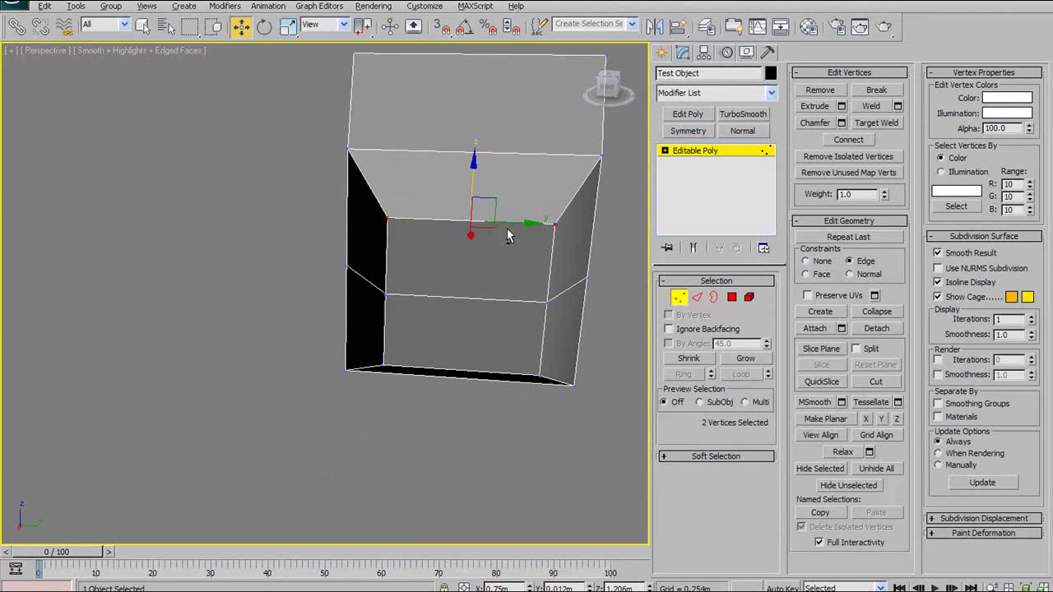
scroll(576, 220, "down", 5)
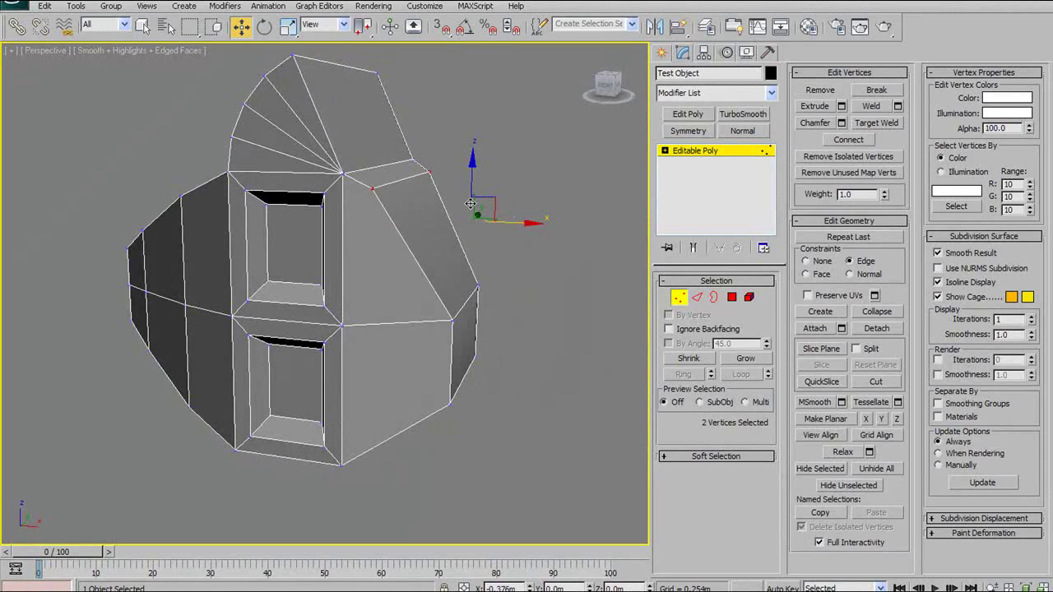
middle_click_drag(484, 220, 409, 197, "alt")
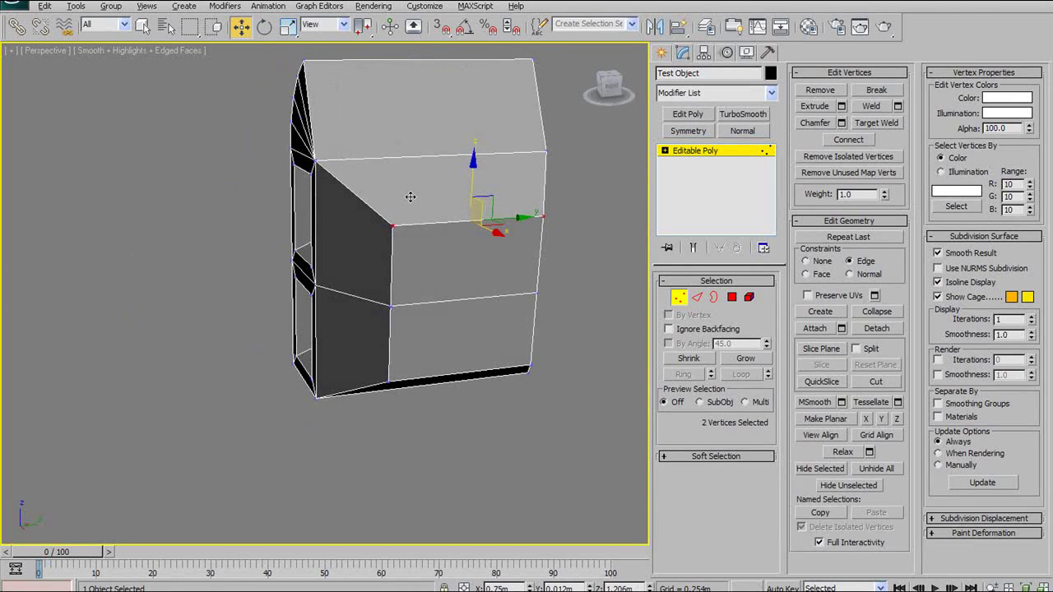
Try scaling the two selected corner vertices under the Edge constraint.
left_click(286, 28)
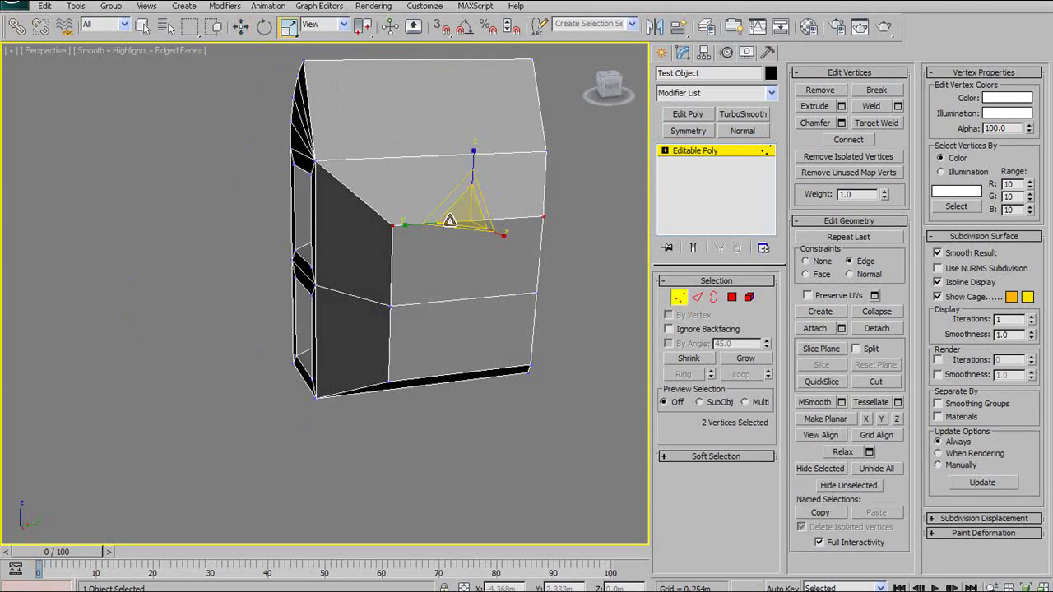
mouse_move(420, 237)
left_mouse_down()
mouse_move(483, 239)
mouse_move(338, 239)
mouse_move(415, 236)
left_mouse_up()
mouse_move(416, 206)
middle_mouse_down("alt")
mouse_move(472, 198)
mouse_move(403, 199)
middle_mouse_up("alt")
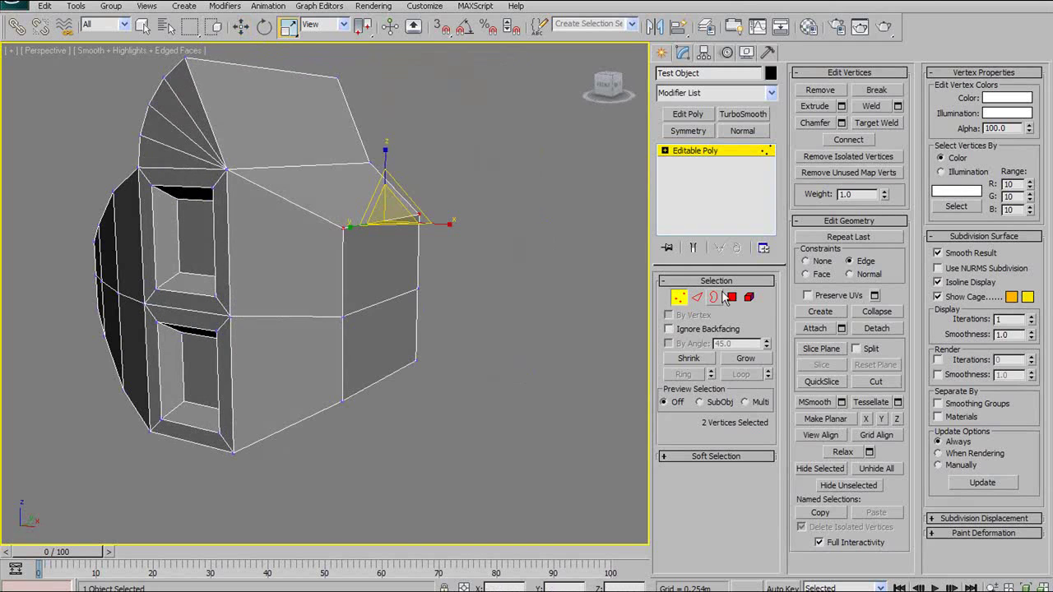
At polygon level, select both polygons of the flat end face.
left_click(733, 298)
left_click(387, 318, "ctrl")
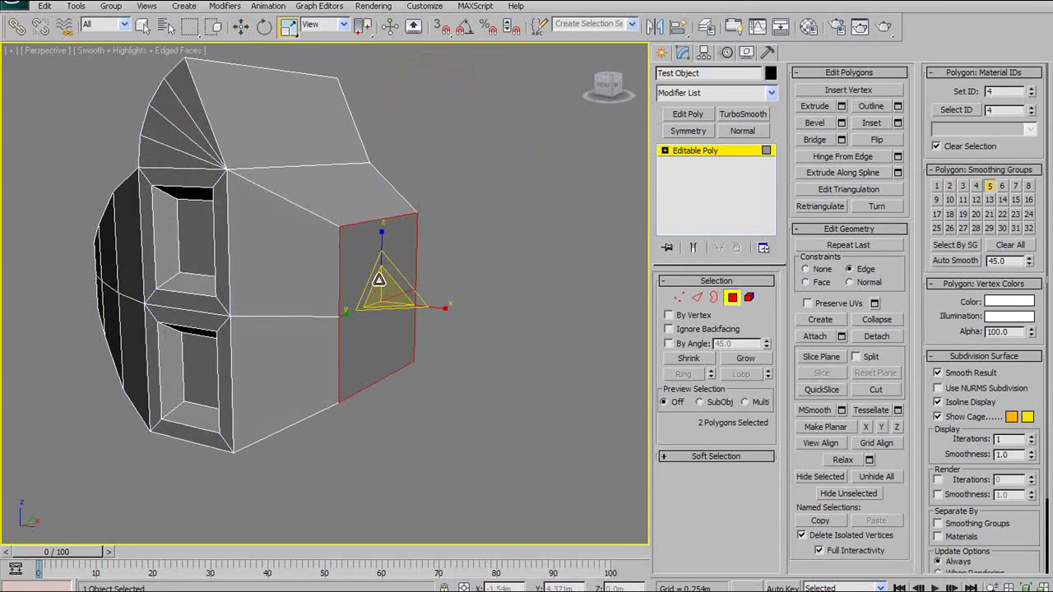
Try scaling the two end-face polygons so they slide along their adjoining edges.
middle_click_drag(387, 318, 380, 270, "alt")
left_click_drag(366, 274, 351, 252)
middle_click_drag(351, 252, 460, 206, "alt")
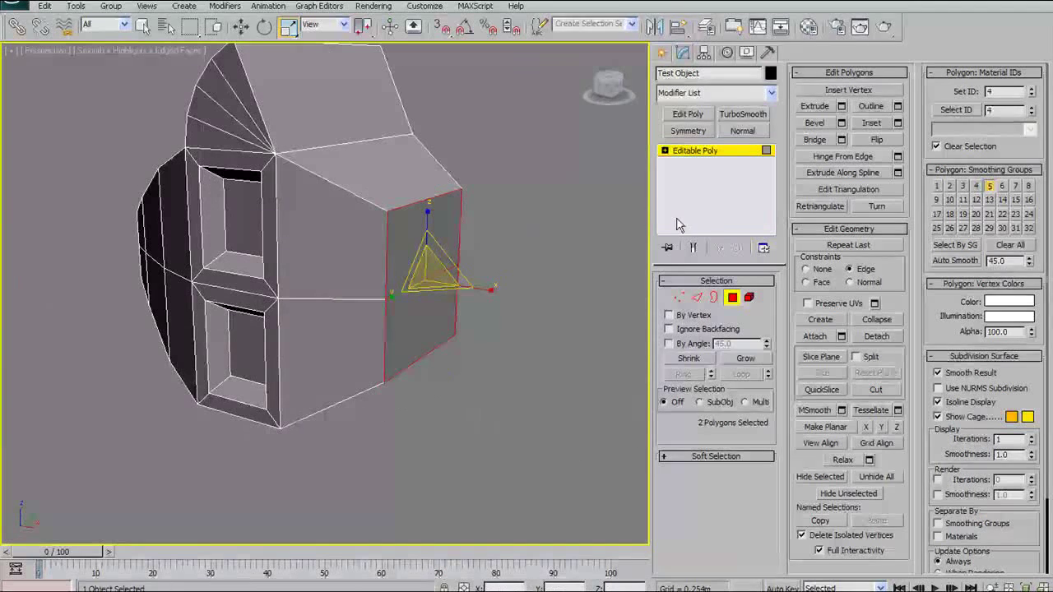
Set the geometry constraint to Normal and return it to Edge.
left_click(856, 281)
middle_click_drag(531, 267, 556, 331)
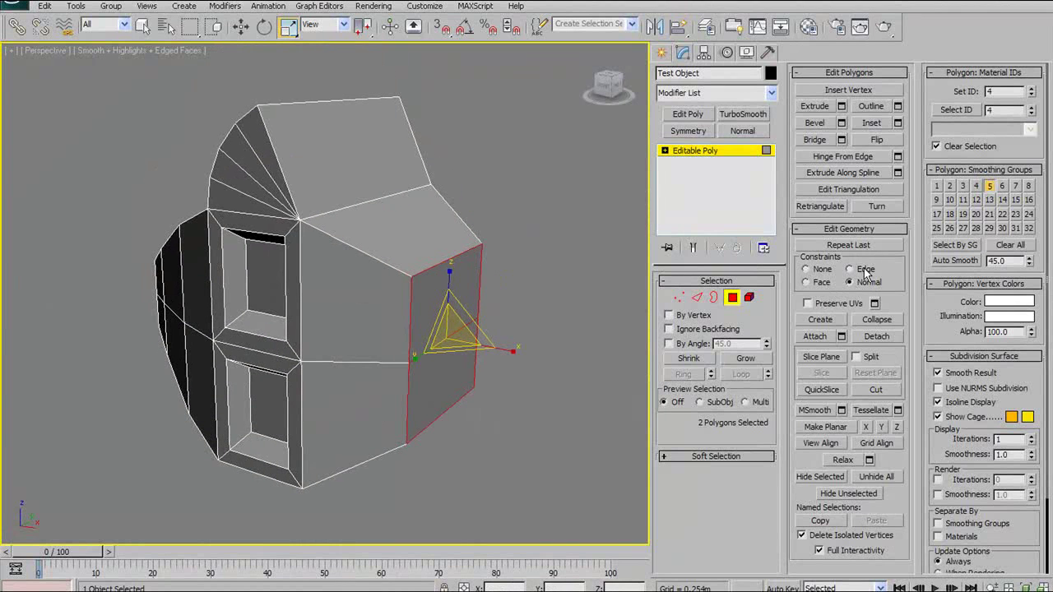
left_click(850, 269)
middle_click_drag(518, 259, 485, 259, "alt")
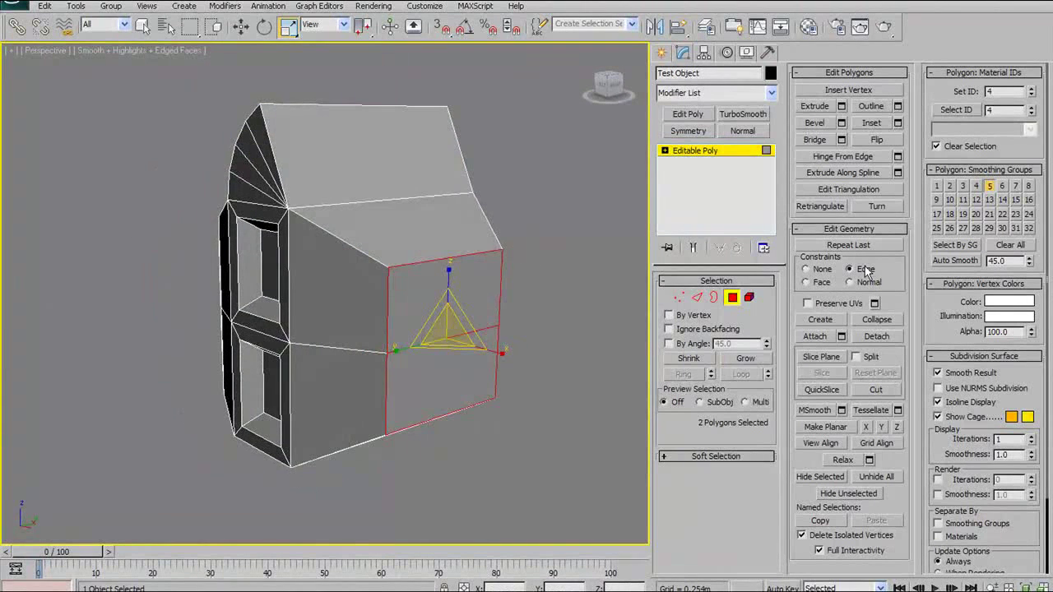
middle_click_drag(543, 303, 501, 285)
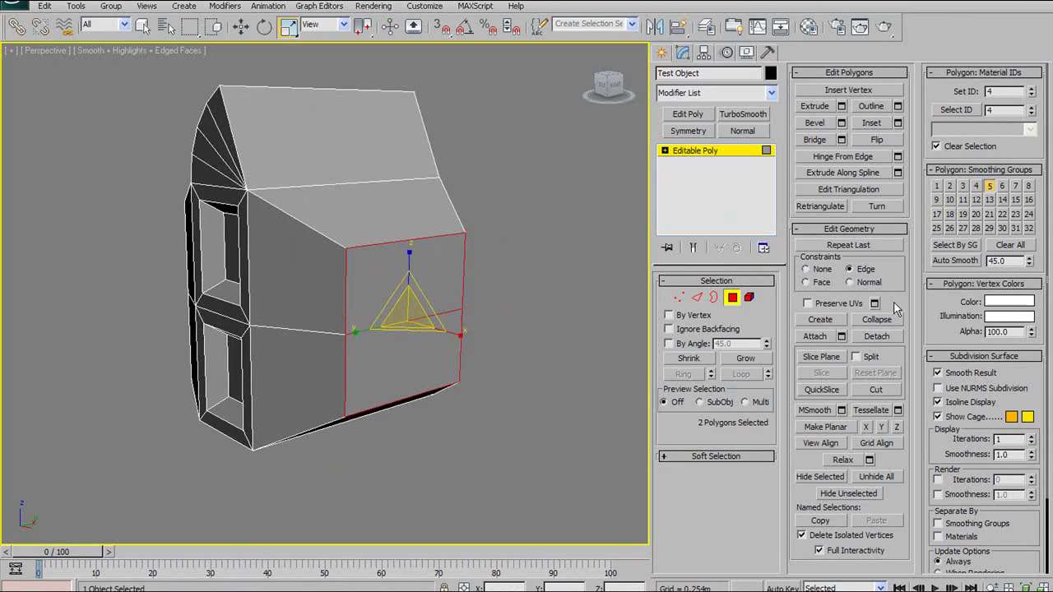
left_click(697, 297)
left_click(731, 297)
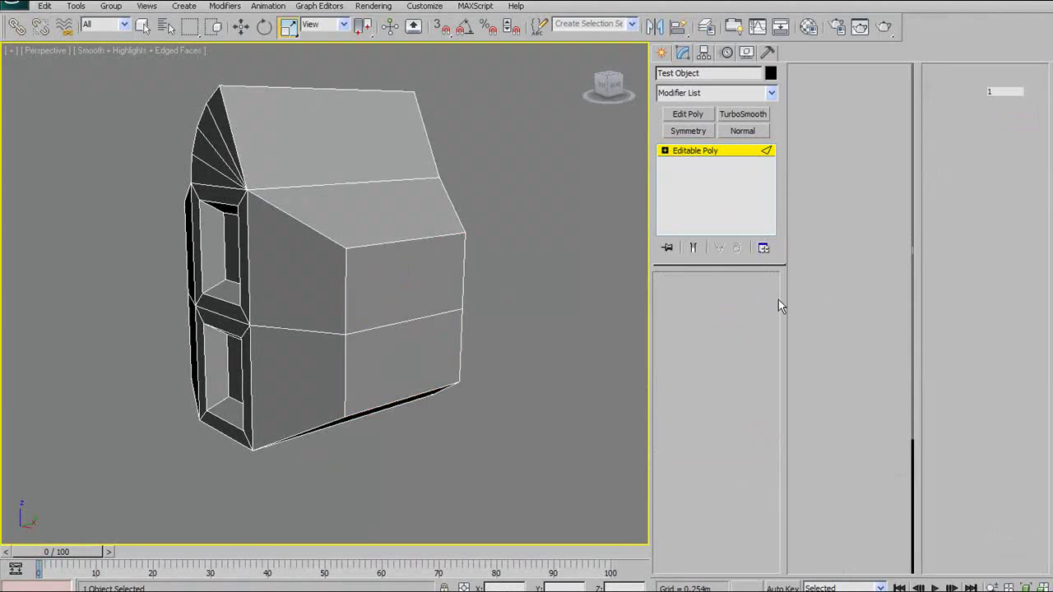
middle_click_drag(475, 345, 431, 300)
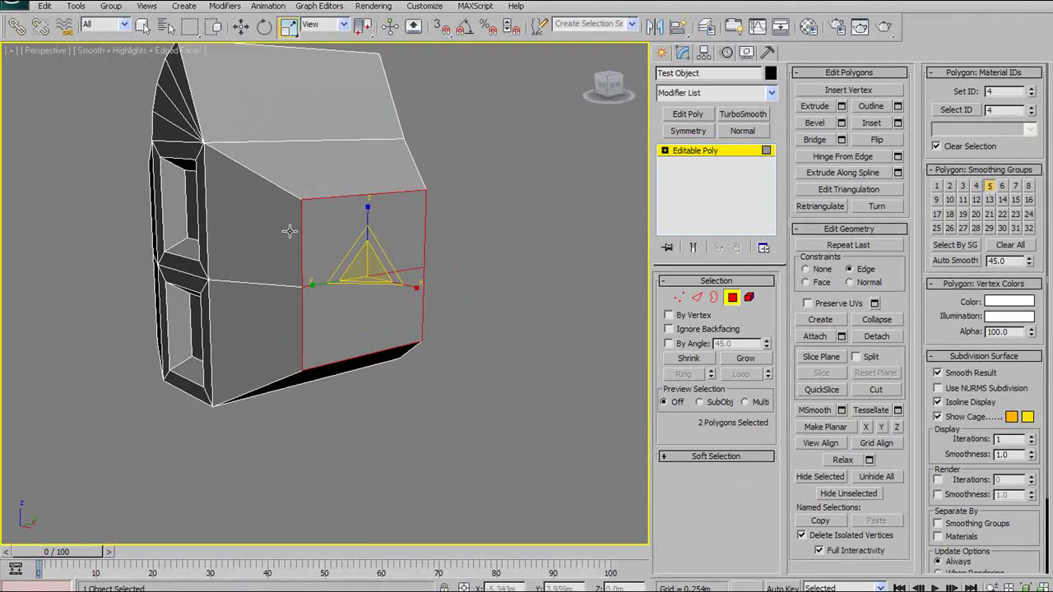
middle_click_drag(379, 199, 374, 236)
middle_click_drag(311, 256, 402, 227, "alt")
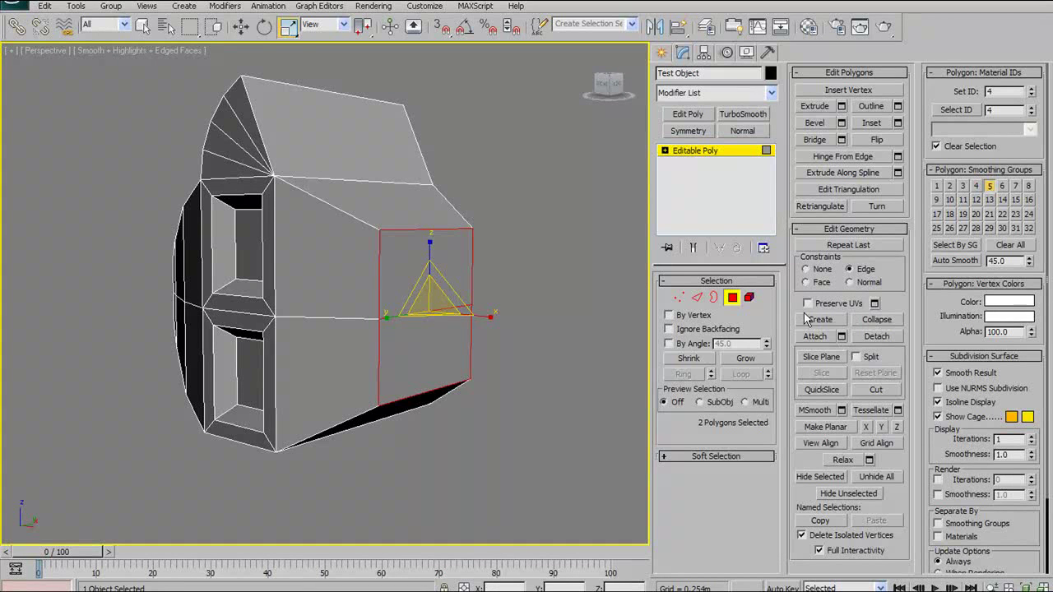
Delete the large end polygon of the hinged section on top and activate polygon creation.
left_click(377, 167)
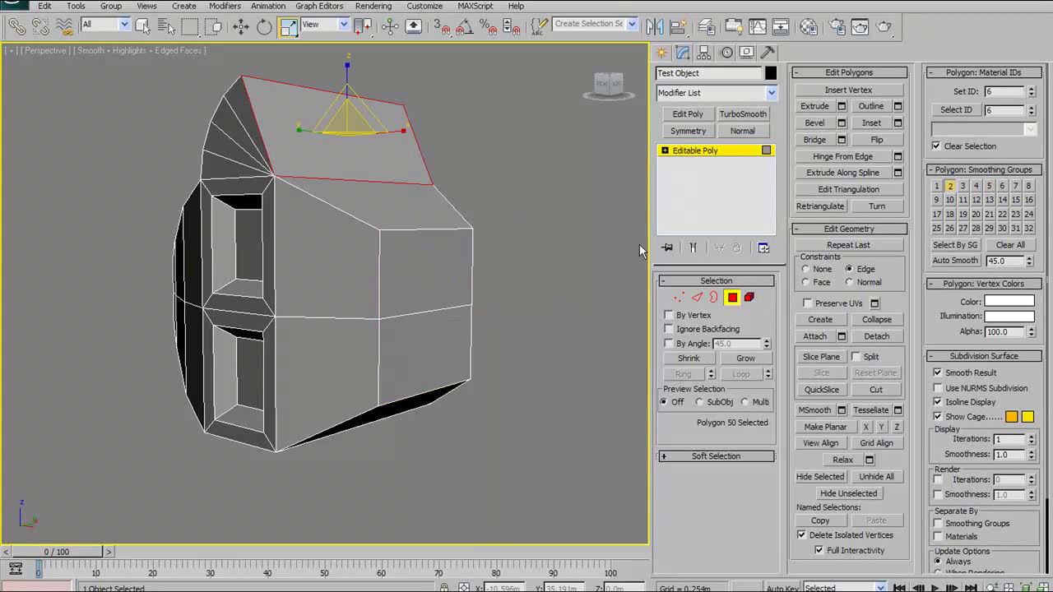
left_click(635, 212)
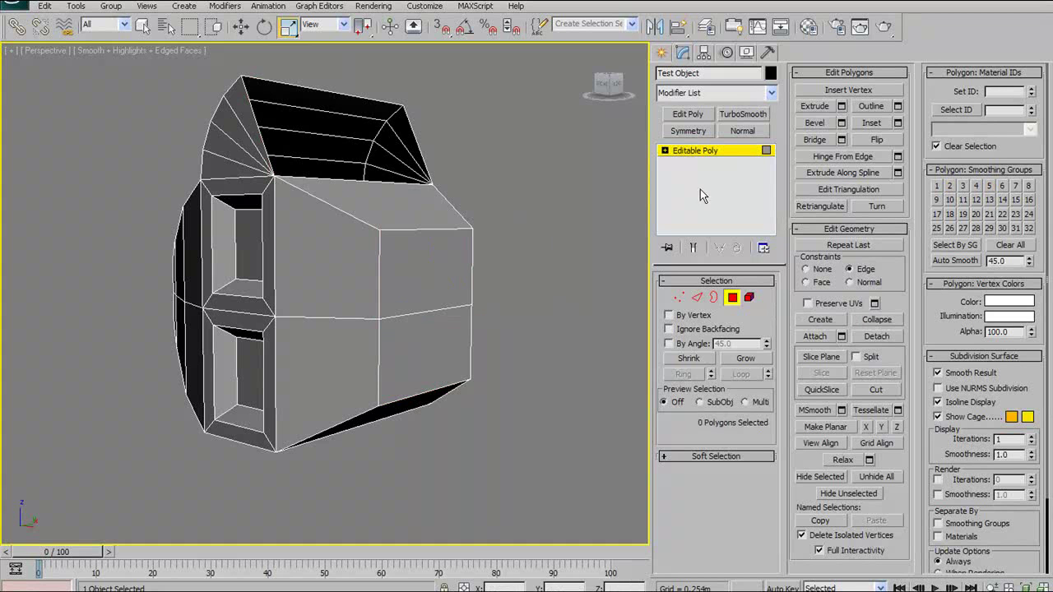
left_click(819, 321)
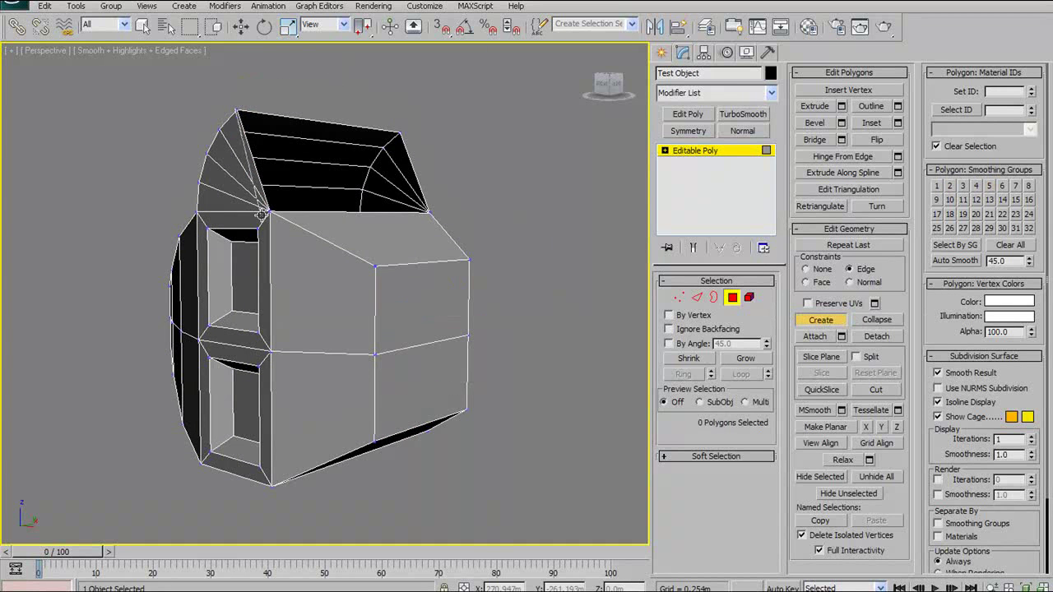
Try to create a polygon over the top opening starting from its lower front corner vertex, and undo it.
left_click(268, 212)
left_click(239, 109)
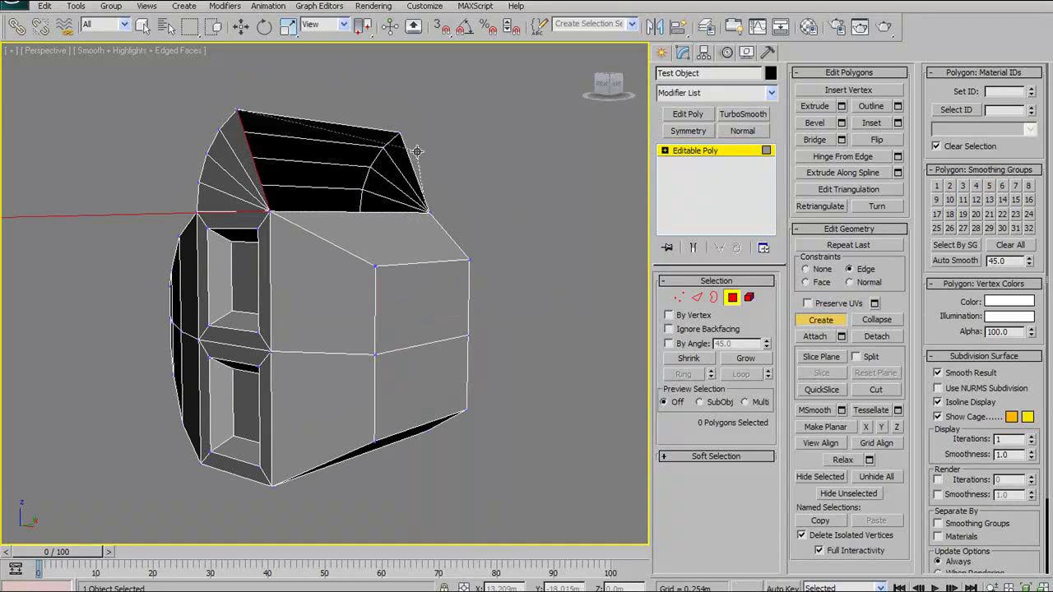
right_click(322, 118)
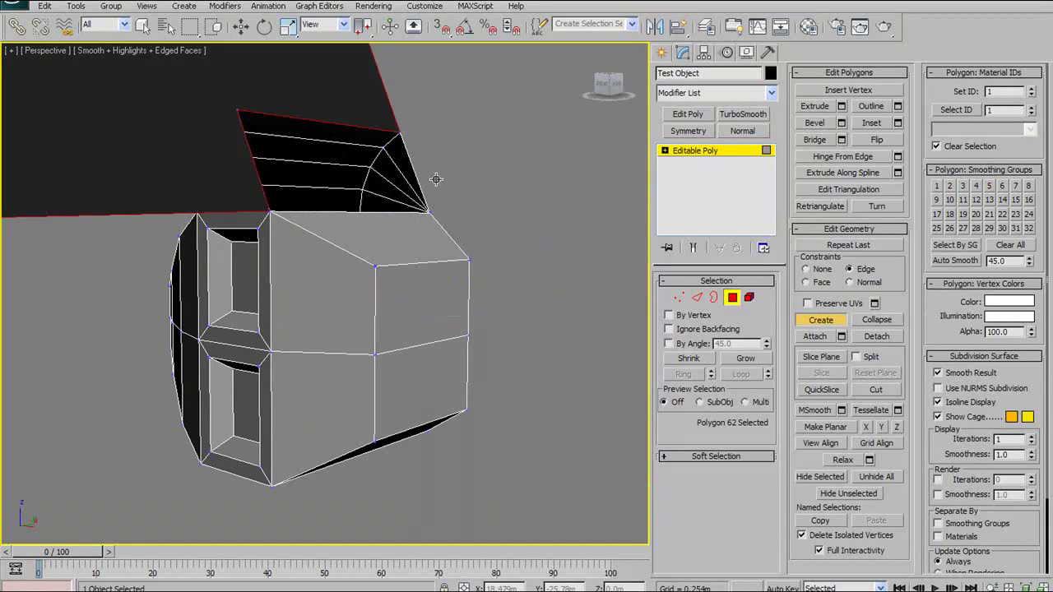
key("ctrl+z")
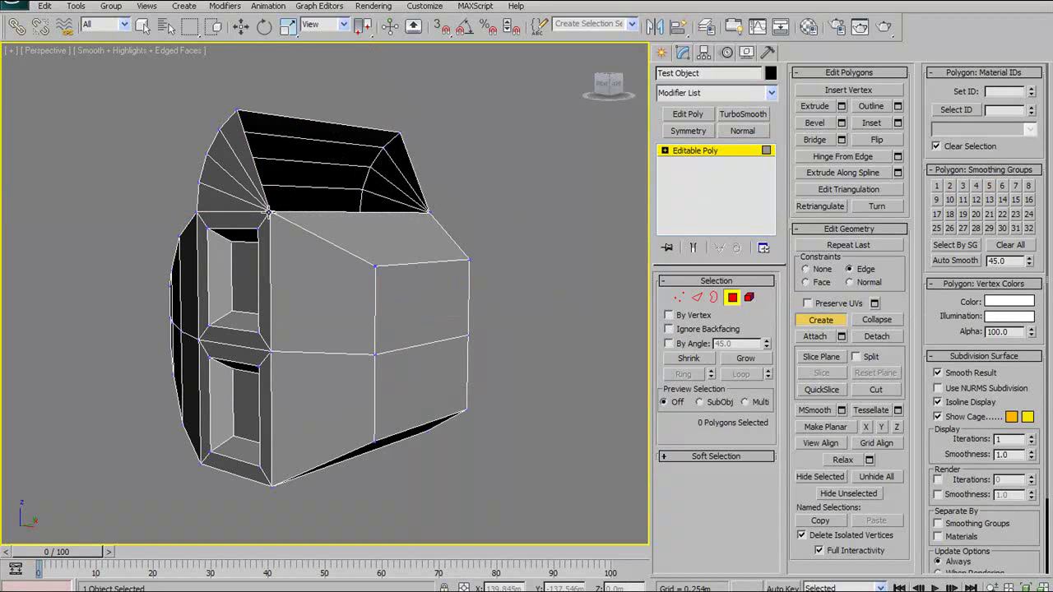
Create a polygon that closes the top opening by connecting its four corner vertices.
left_click(237, 108)
left_click(268, 213)
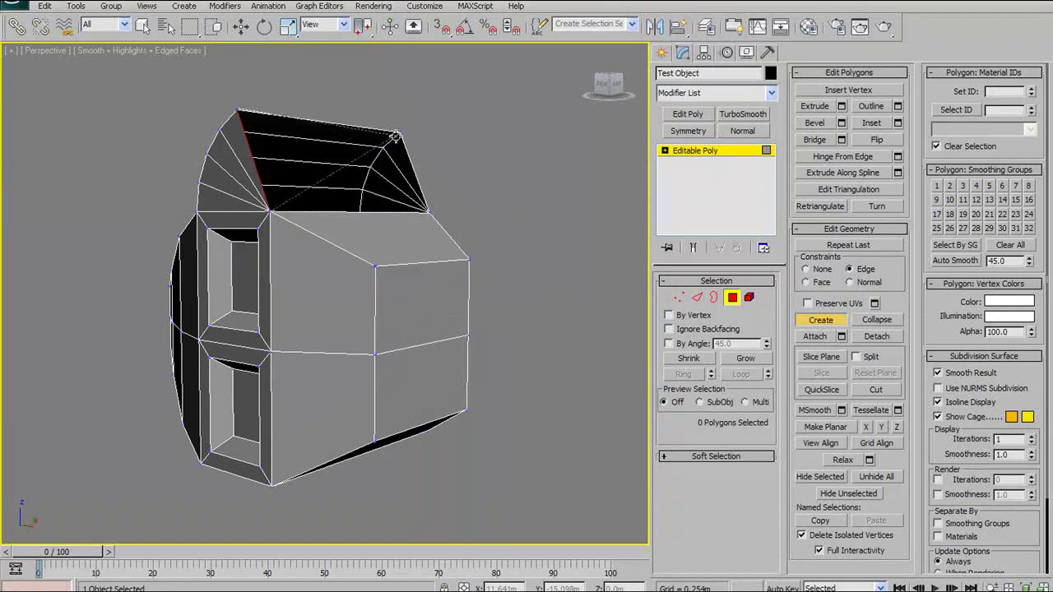
left_click(399, 131)
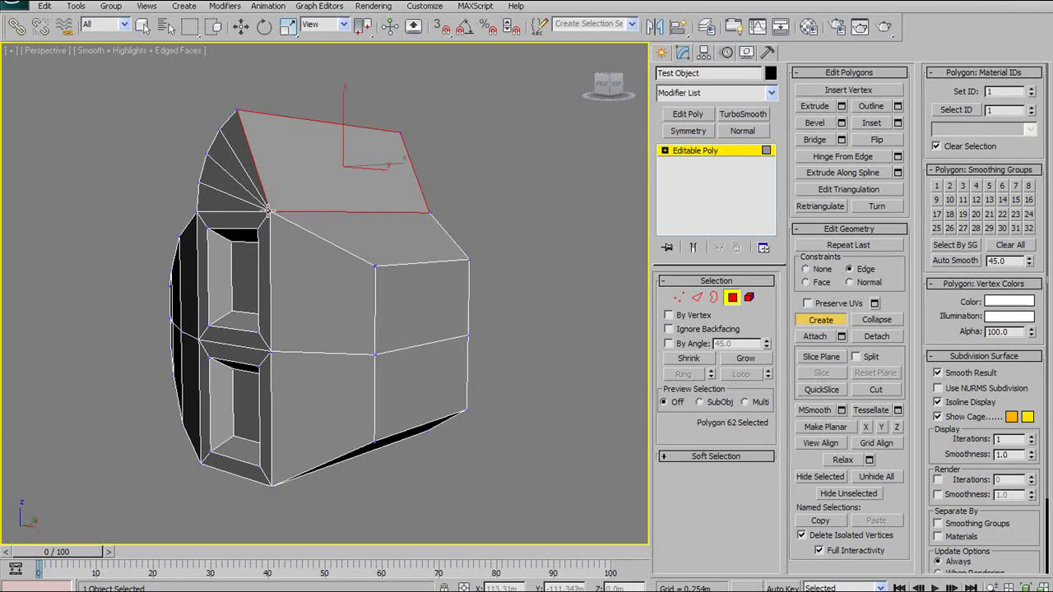
Finish creating polygons after closing the top opening of the test object.
middle_click_drag(268, 210, 388, 266, "alt")
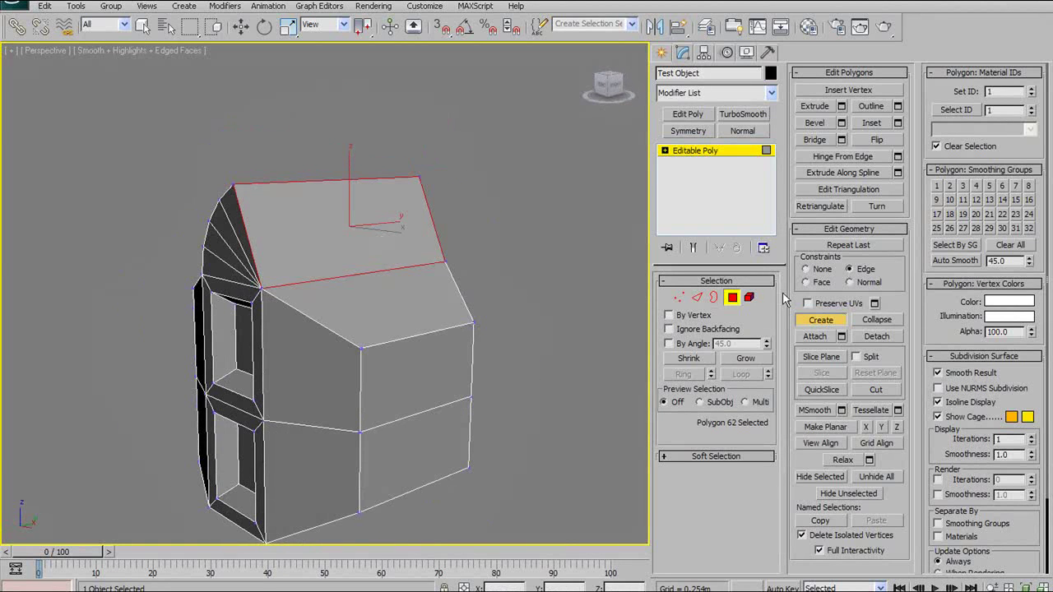
left_click(831, 320)
middle_click_drag(423, 284, 365, 268, "alt")
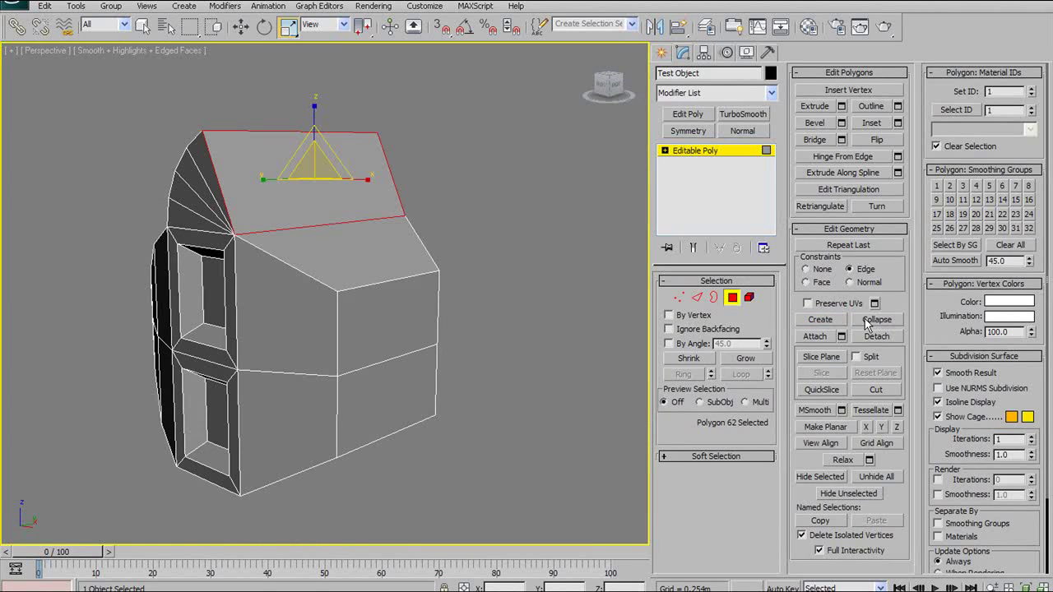
Collapse the two upper corner vertices of the end face into one, and undo it.
left_click(677, 297)
middle_click_drag(353, 301, 324, 287, "alt")
left_click(497, 276)
left_click(441, 273)
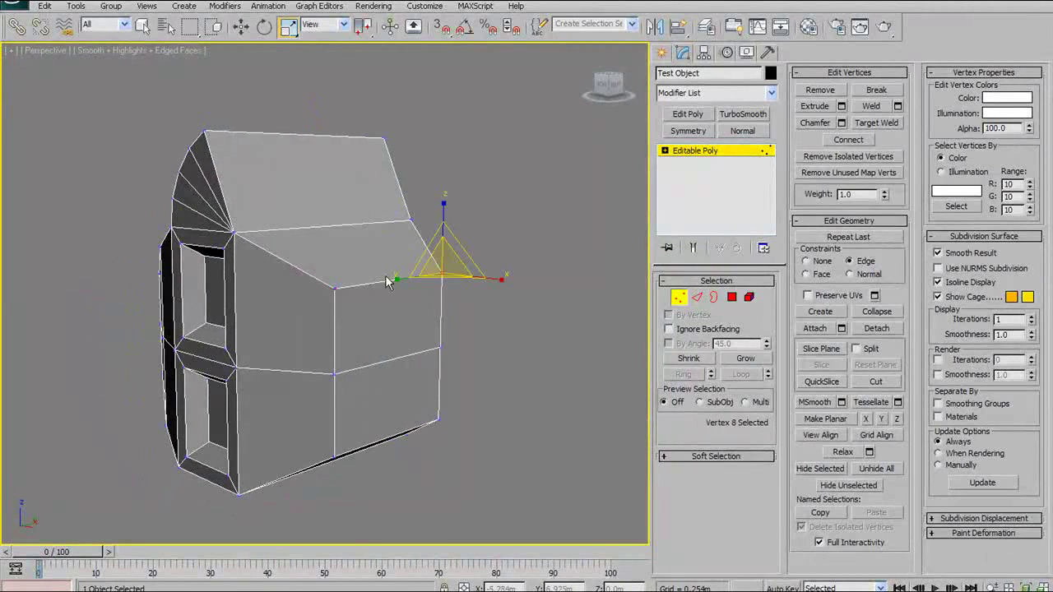
left_click(335, 289, "ctrl")
mouse_move(420, 288)
middle_mouse_down("alt")
mouse_move(447, 284)
mouse_move(437, 291)
middle_mouse_up("alt")
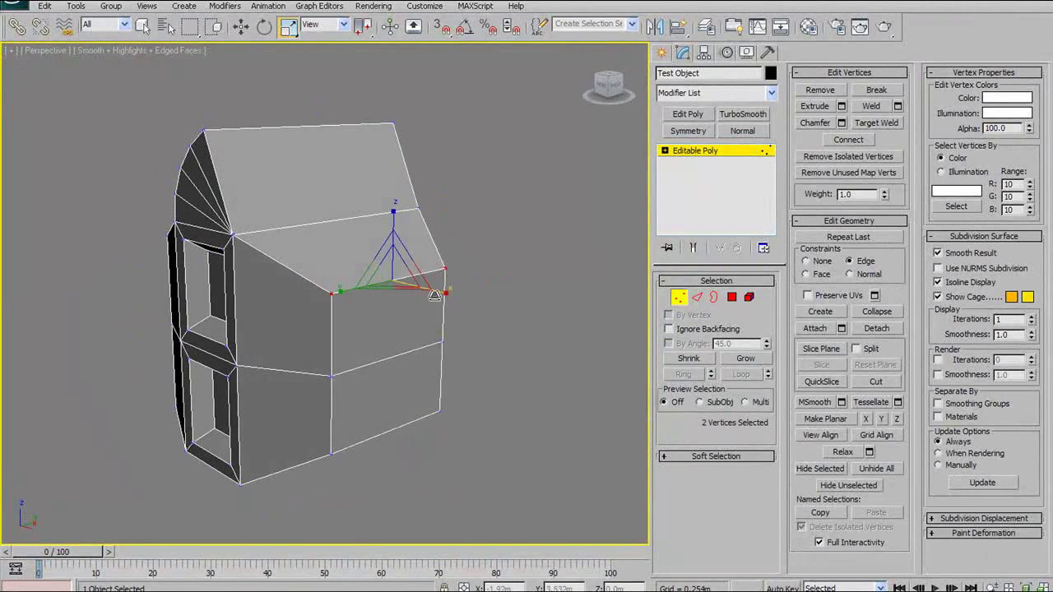
left_click(884, 314)
left_click(877, 312)
middle_click_drag(354, 301, 296, 293, "alt")
key("ctrl+z")
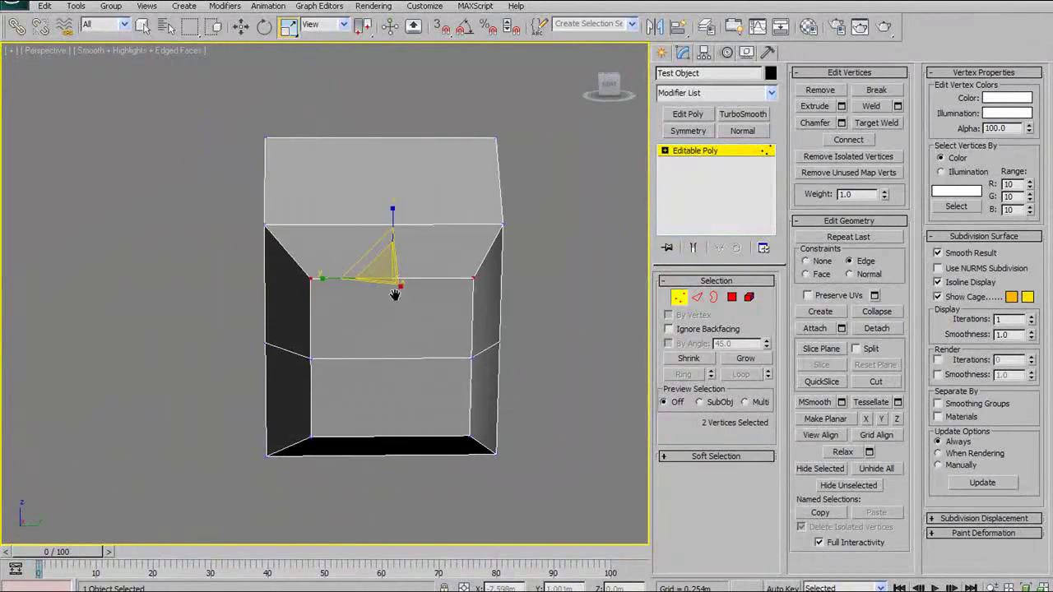
Convert the vertex selection to the two polygons of the end face and turn on shading of selected faces.
mouse_move(395, 293)
middle_mouse_down("alt")
mouse_move(465, 309)
mouse_move(270, 277)
mouse_move(338, 206)
mouse_move(425, 277)
mouse_move(480, 348)
mouse_move(428, 352)
middle_mouse_up("alt")
left_click(732, 297, "ctrl")
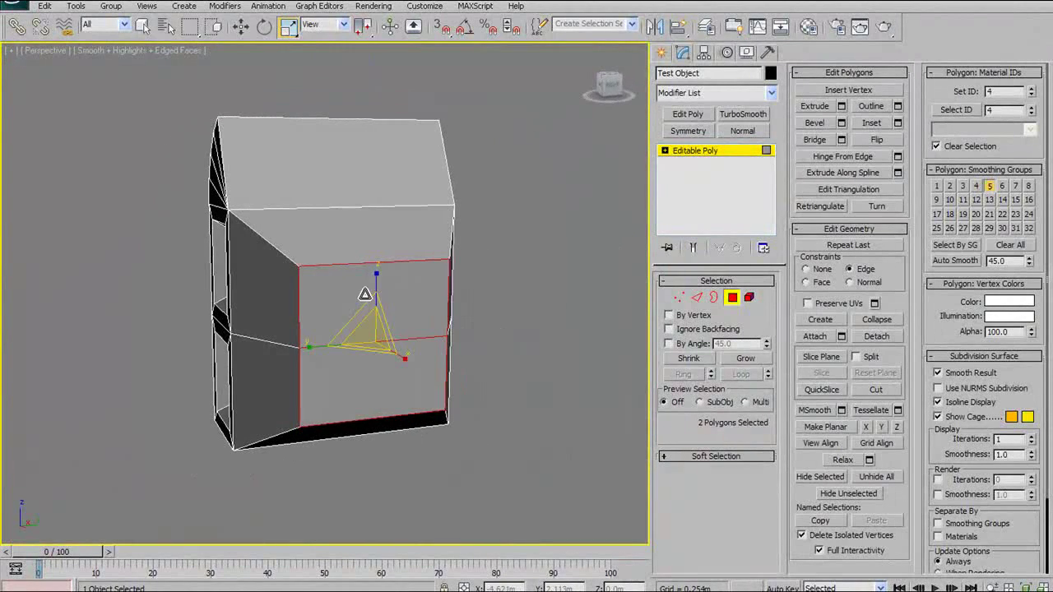
key("F2")
Convert the end face selection to its six vertices, collapse them into a single vertex, and undo it.
left_click(679, 298, "ctrl")
middle_click_drag(362, 288, 426, 273, "alt")
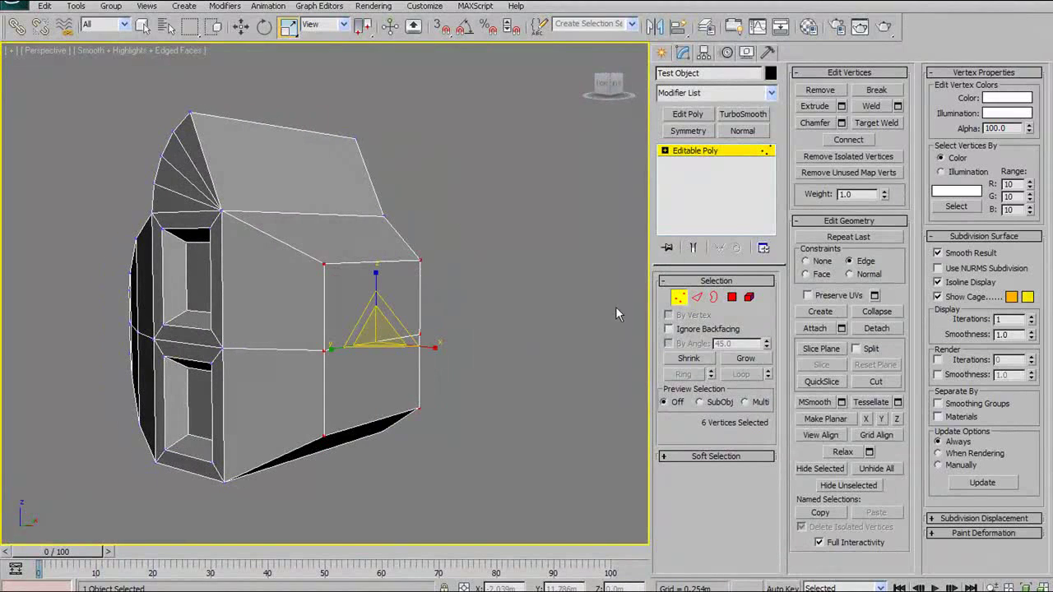
left_click(879, 319)
middle_click_drag(510, 329, 578, 345, "alt")
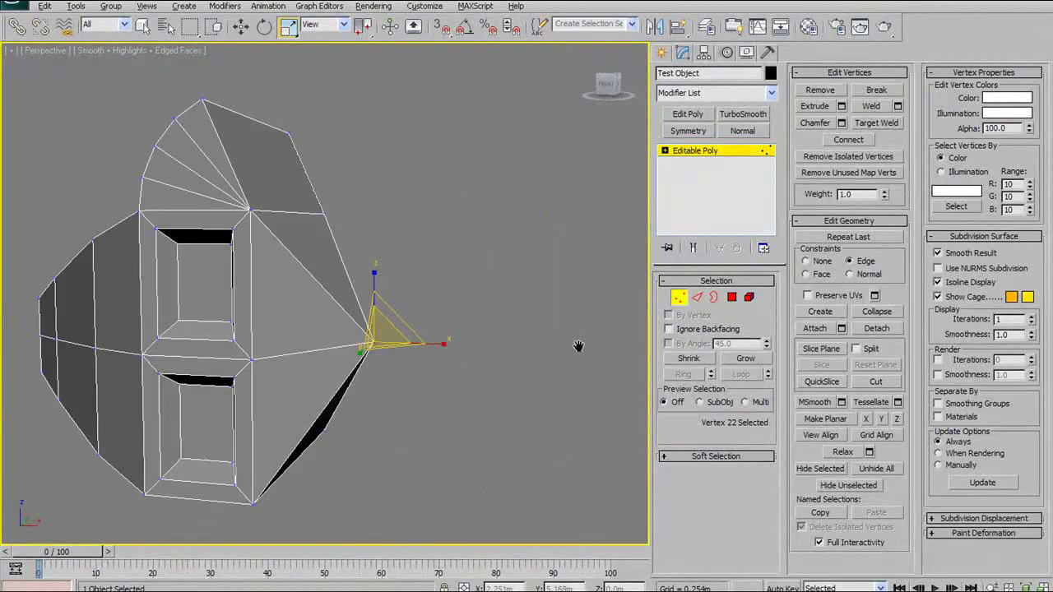
key("ctrl+z")
Convert the selection back to the two end polygons, collapse them, and undo it.
left_click(732, 298, "ctrl")
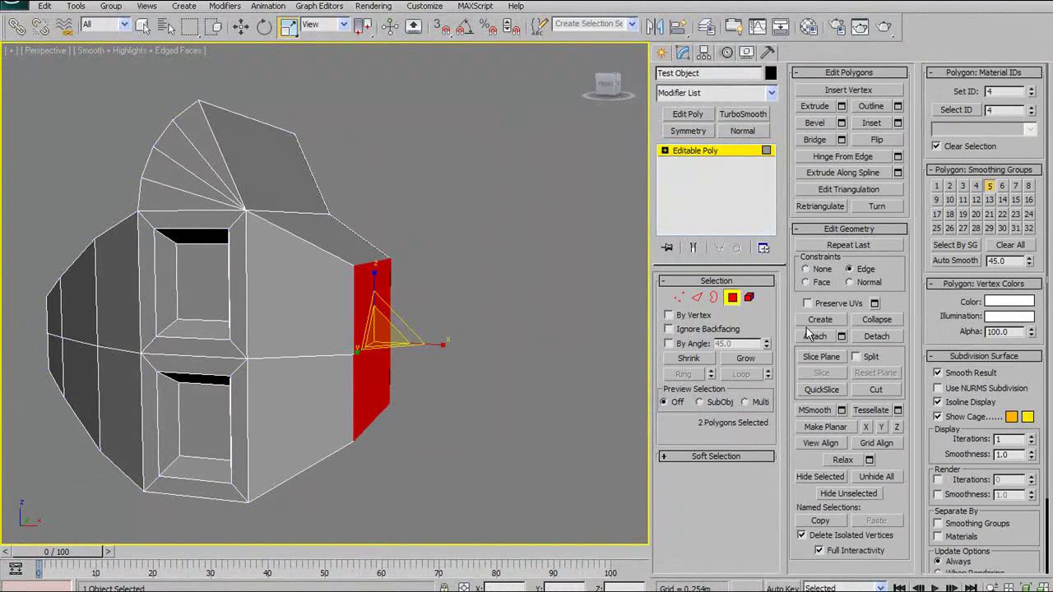
left_click(870, 321)
key("ctrl+z")
Leave Polygon mode and return to working on the whole test object.
middle_click_drag(514, 308, 376, 196, "alt")
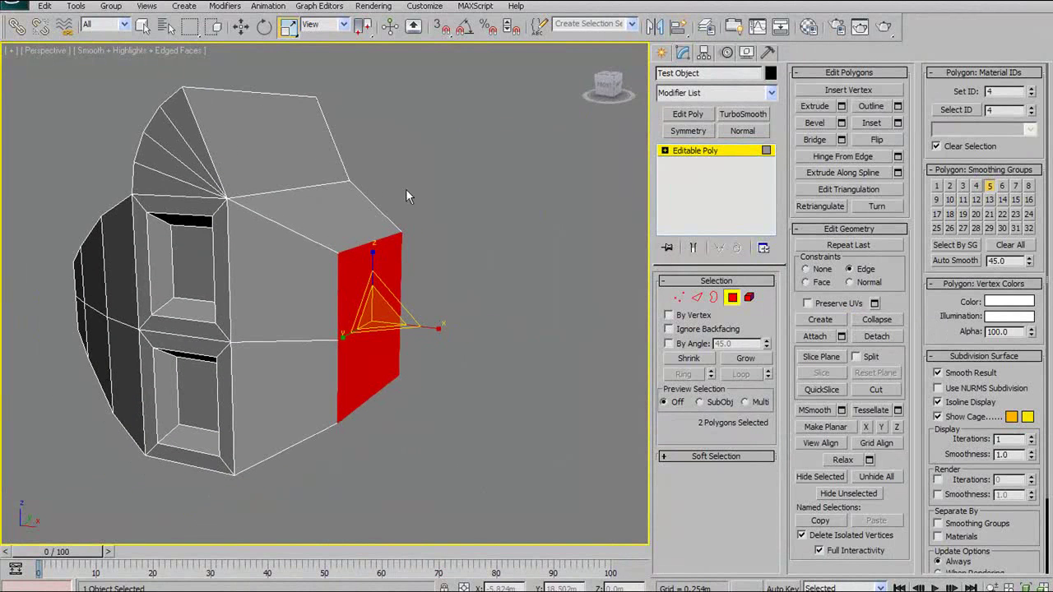
left_click(732, 298)
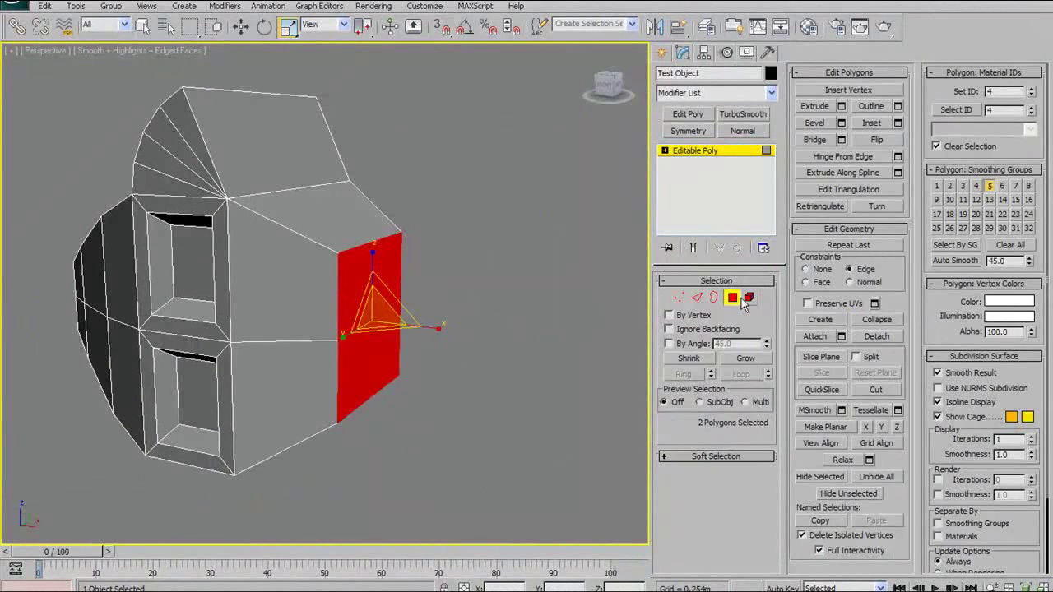
left_click(526, 246)
left_click(372, 240)
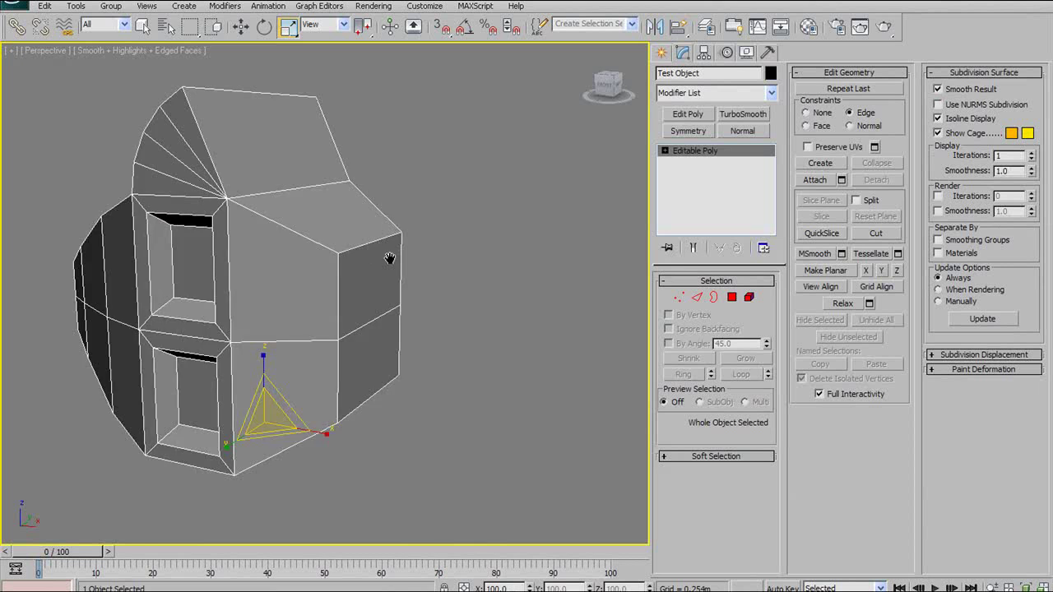
middle_click_drag(383, 261, 477, 264, "alt")
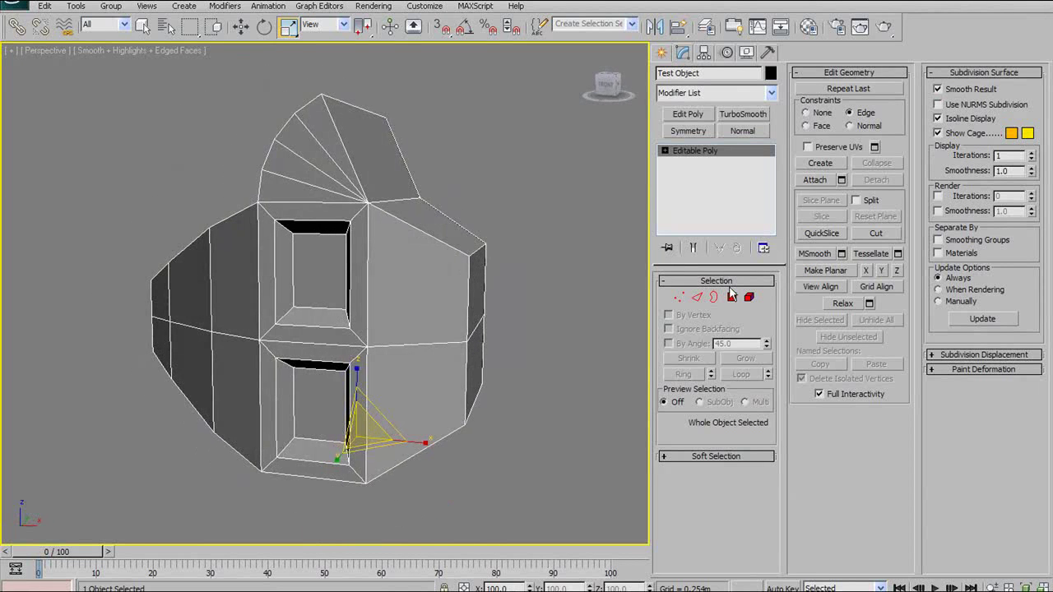
Select the entire mesh of the test object in Element mode.
key("ctrl+d")
left_click(463, 266)
left_click(748, 301)
middle_click_drag(553, 270, 362, 226)
left_click(419, 233)
left_click(404, 253)
scroll(449, 269, "down", 4)
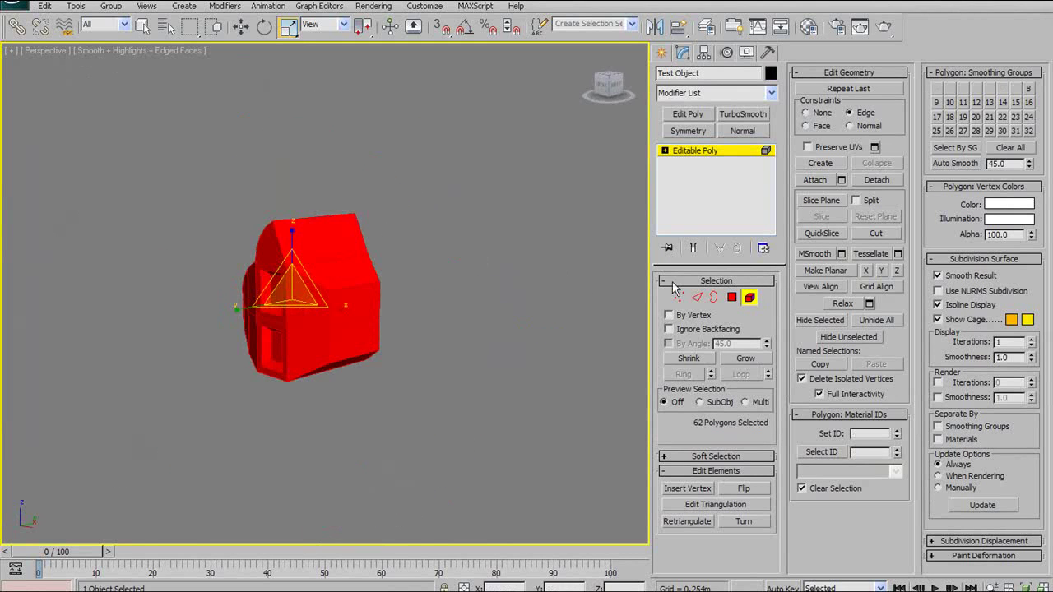
Select the single sloped polygon below the hinged section in Polygon mode and clear the selection.
left_click(731, 297)
left_click(436, 279)
left_click(352, 272)
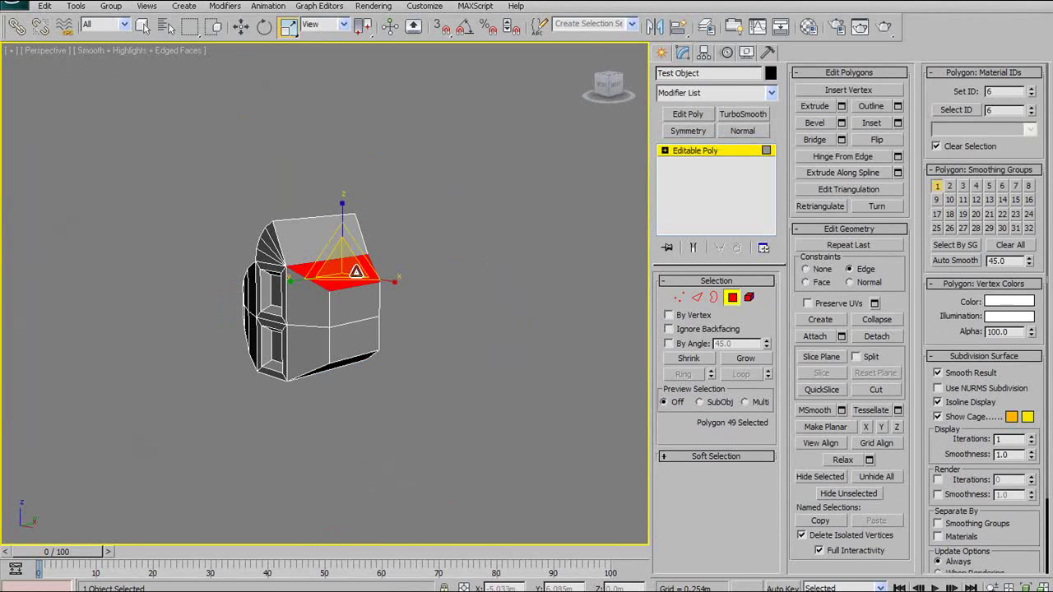
left_click(471, 249)
Create a cylinder of about 0.311 m radius and 1.325 m height beside the test object in the Top view.
left_click(664, 52)
middle_click_drag(271, 257, 682, 241, "alt")
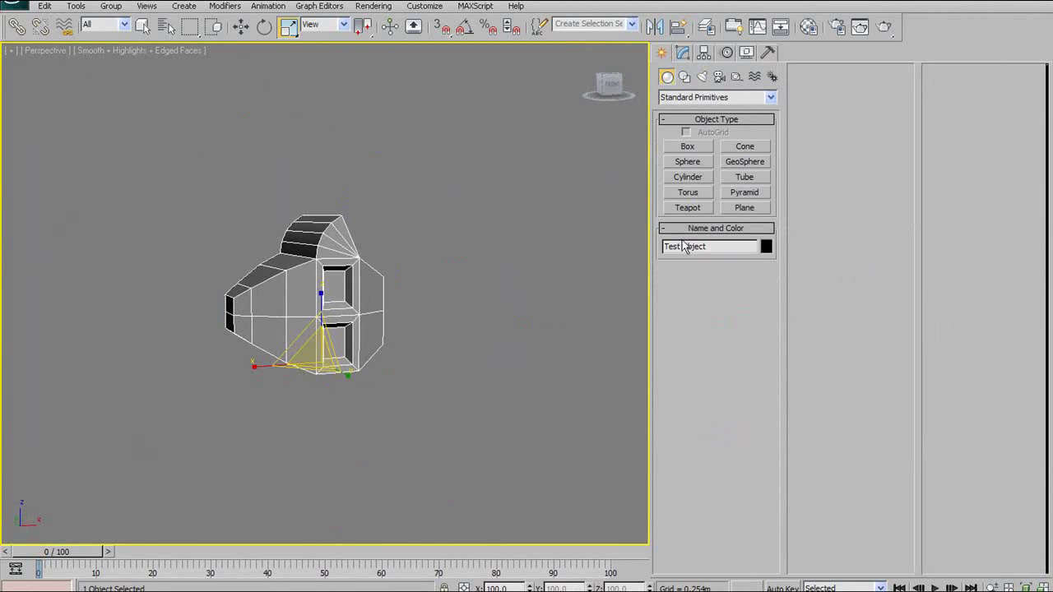
left_click(688, 176)
scroll(513, 242, "up", 3)
key("f")
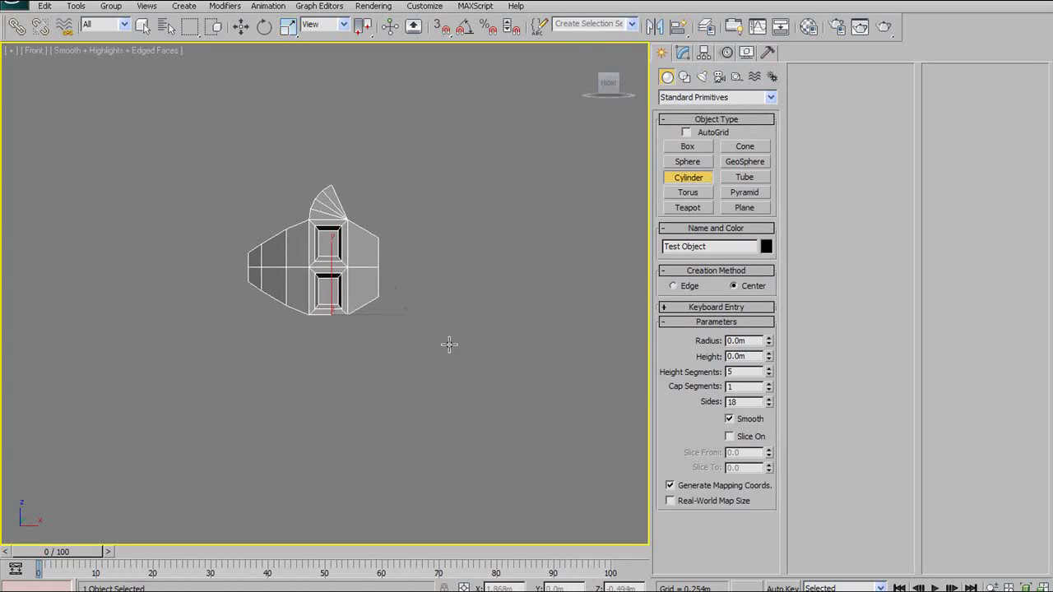
key("t")
left_click(452, 274)
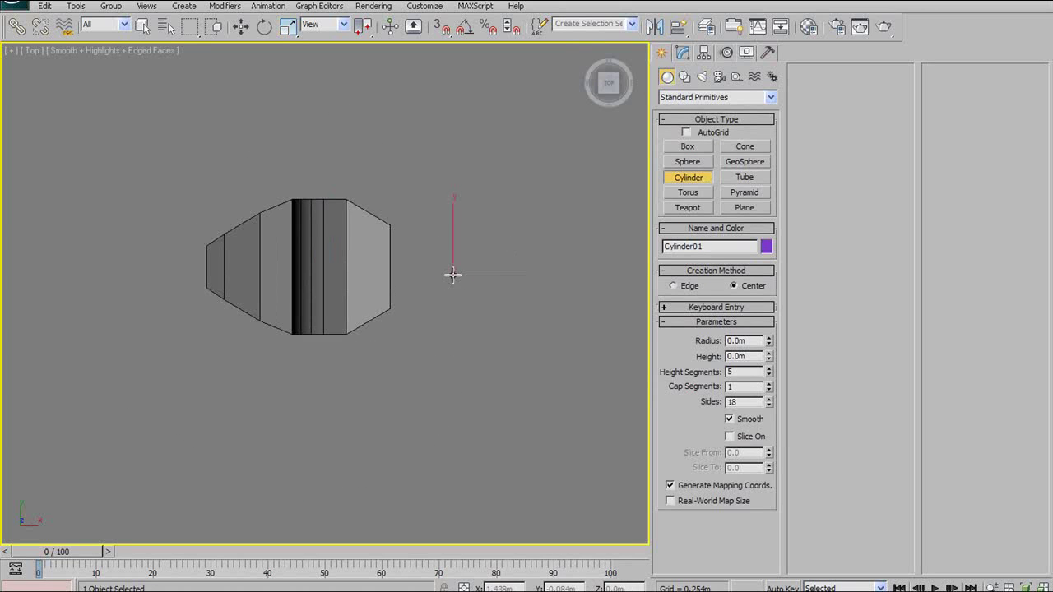
left_click_drag(452, 274, 473, 245)
left_click(357, 73)
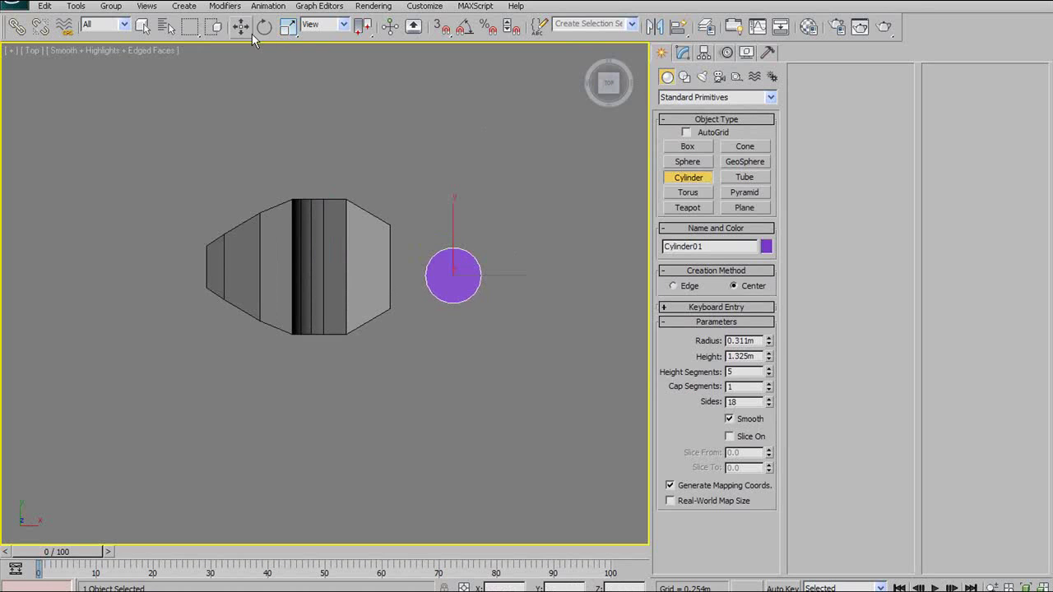
Convert the cylinder to an Editable Poly and move it about 0.11 m towards the test object and 0.15 m up.
left_click(240, 25)
key("f")
scroll(490, 332, "up", 3)
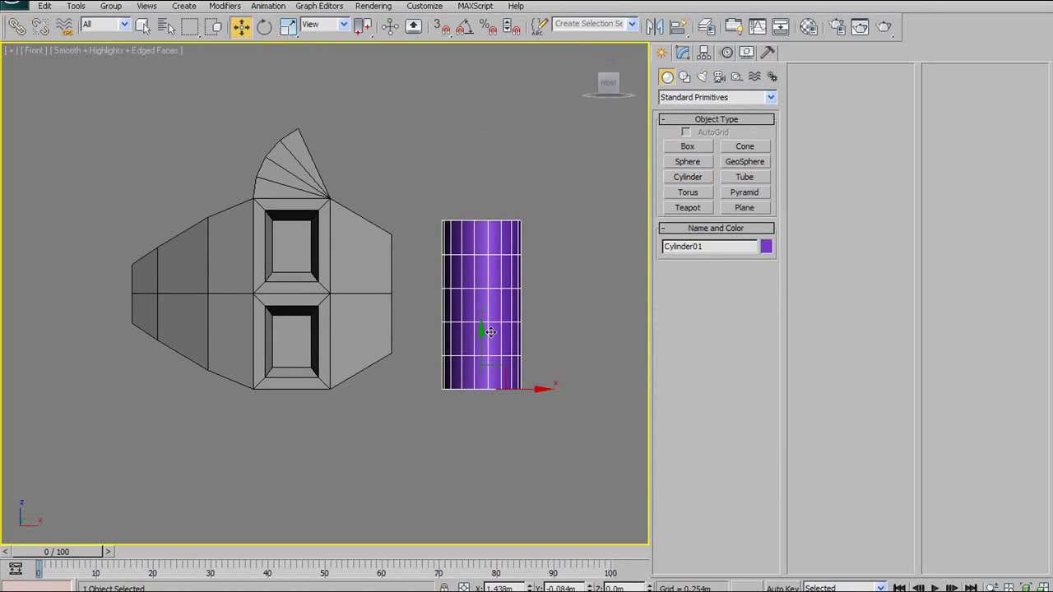
scroll(490, 331, "up", 2)
right_click(525, 309)
mouse_move(546, 449)
left_click(646, 451)
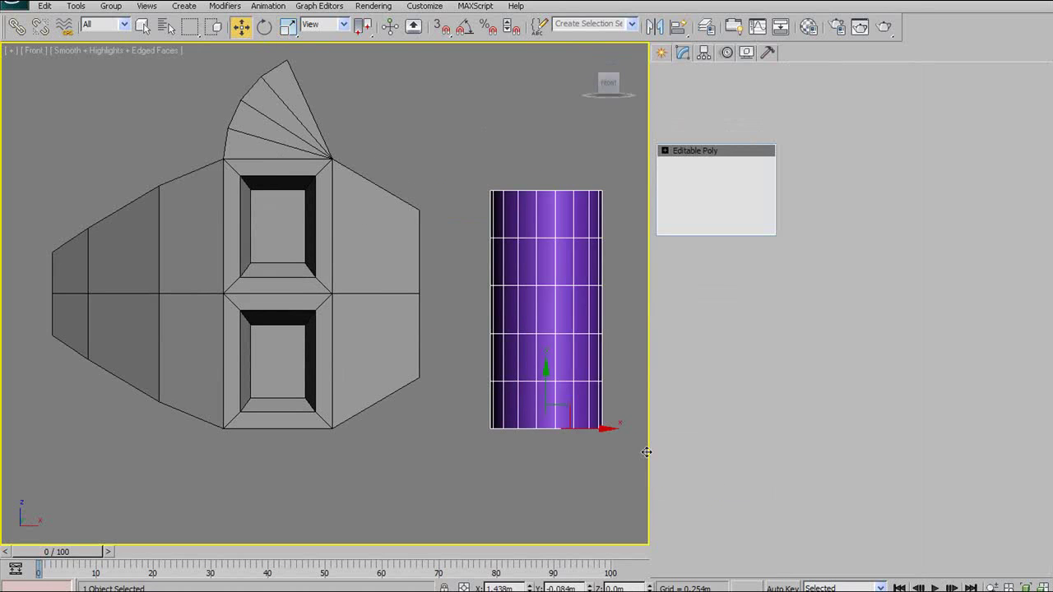
middle_click_drag(523, 344, 480, 312)
left_click_drag(524, 375, 504, 347)
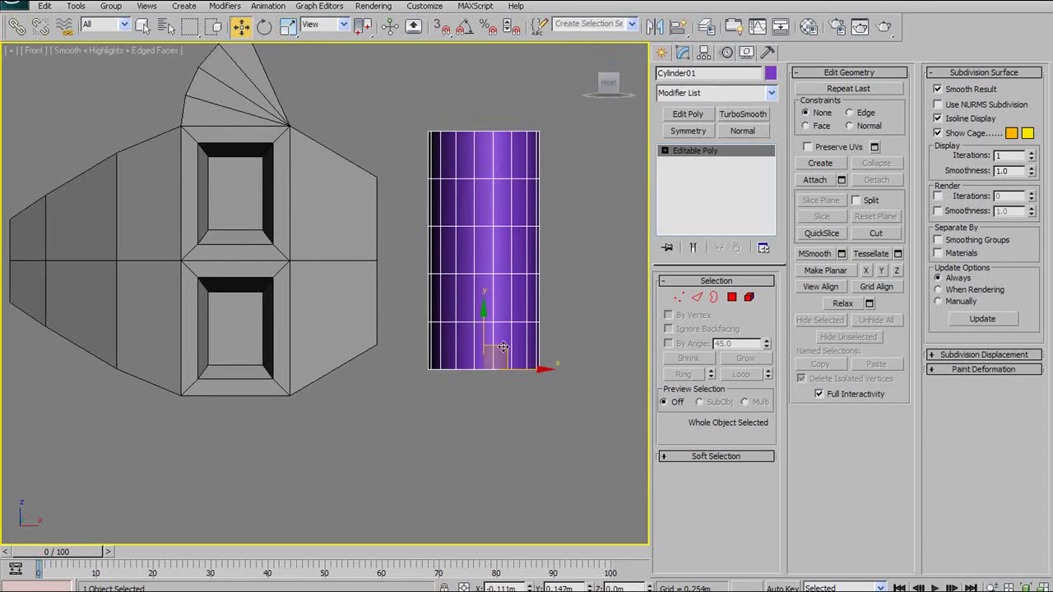
Select the test object and attach the cylinder to it, working in the Perspective view.
middle_click_drag(324, 246, 401, 258)
left_click(337, 256)
key("p")
middle_click_drag(400, 257, 430, 254, "alt")
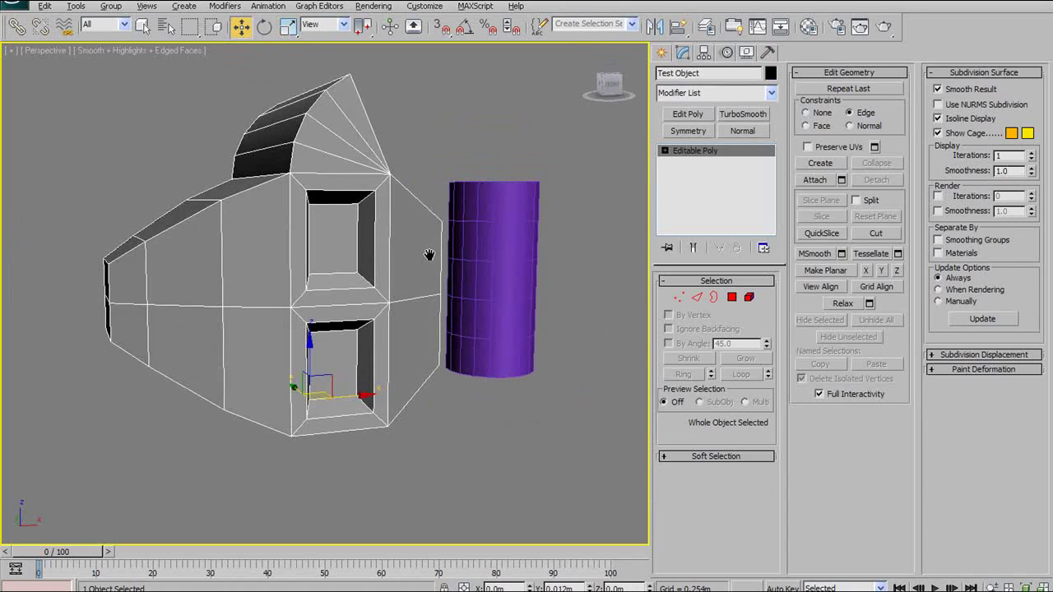
left_click(824, 180)
left_click(521, 239)
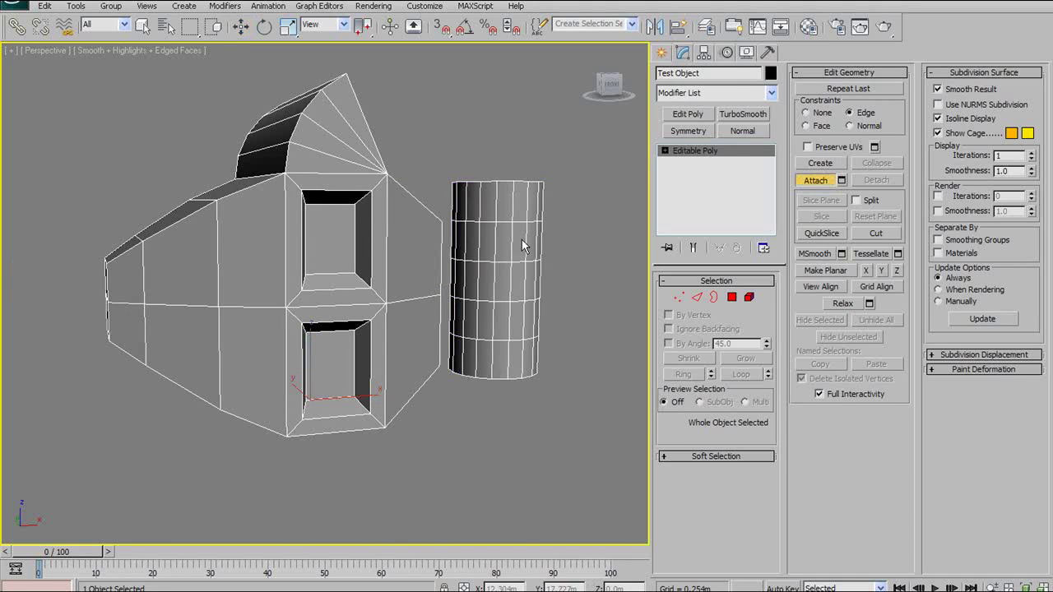
middle_click_drag(521, 239, 625, 210, "alt")
left_click(823, 181)
Select the attached cylinder in Element mode and detach it as a separate object named Cylinder.
middle_click_drag(490, 227, 338, 226)
mouse_move(442, 230)
middle_mouse_down("alt")
mouse_move(465, 188)
mouse_move(431, 230)
middle_mouse_up("alt")
middle_click_drag(511, 253, 576, 247, "alt")
left_click(749, 297)
left_click(457, 236)
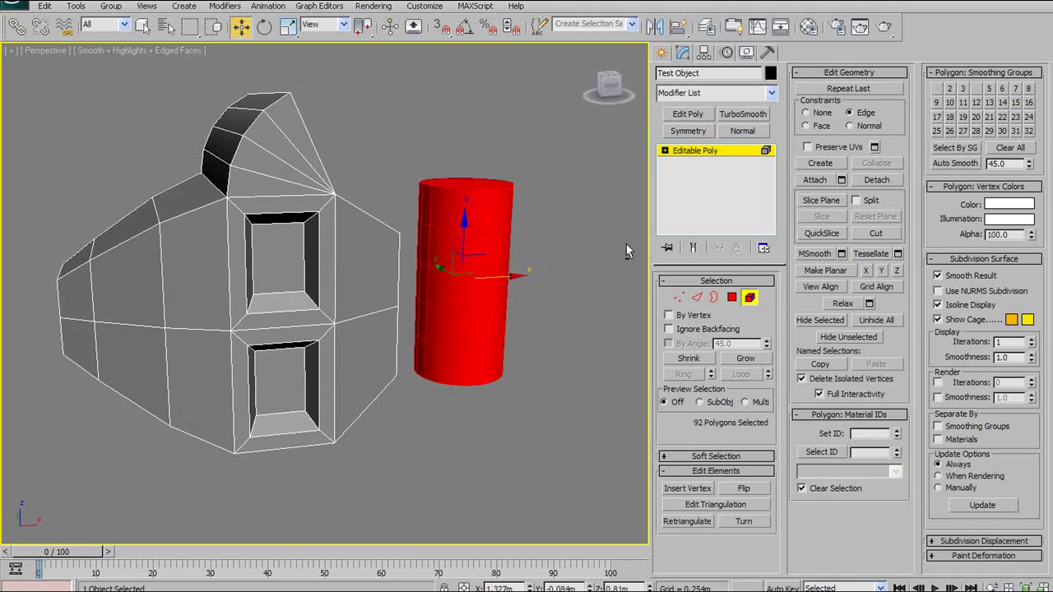
left_click(869, 179)
left_click_drag(135, 112, 141, 87)
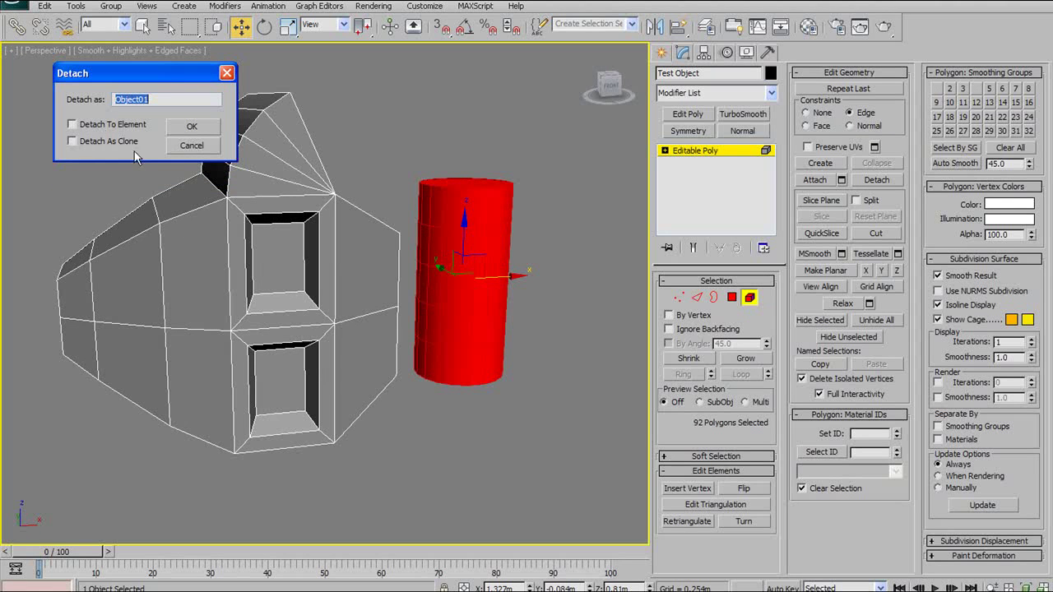
left_click(103, 139)
left_click(132, 141)
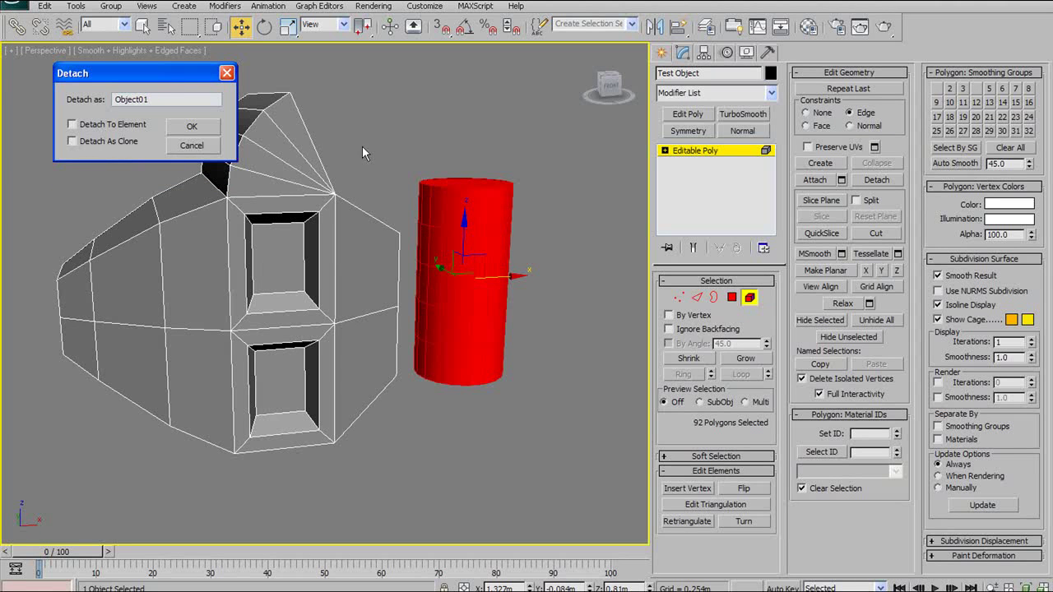
left_click(105, 139)
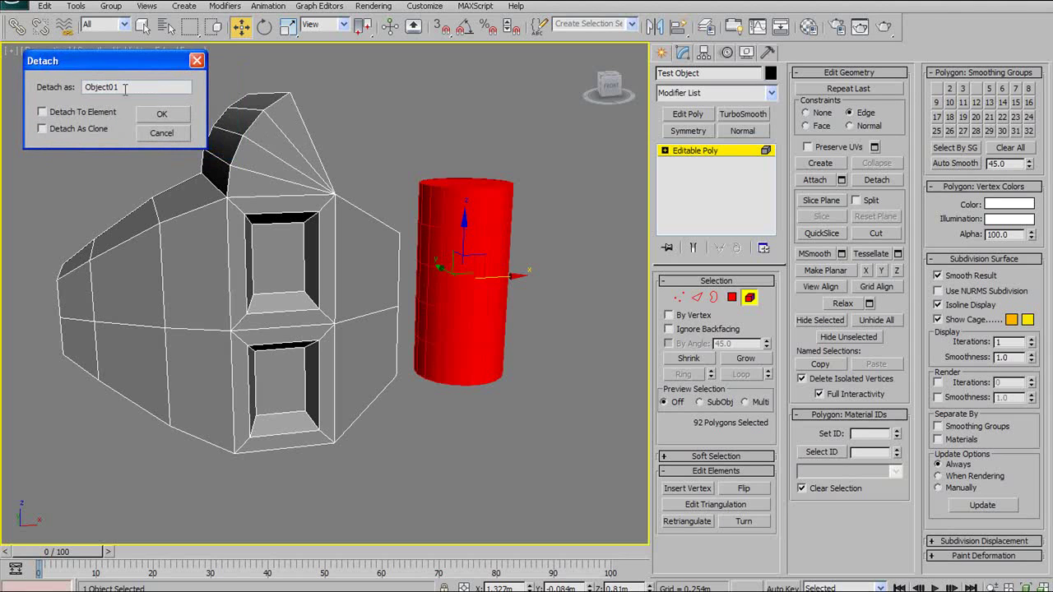
left_click_drag(126, 89, 78, 87)
type("Cylinder")
key("Return")
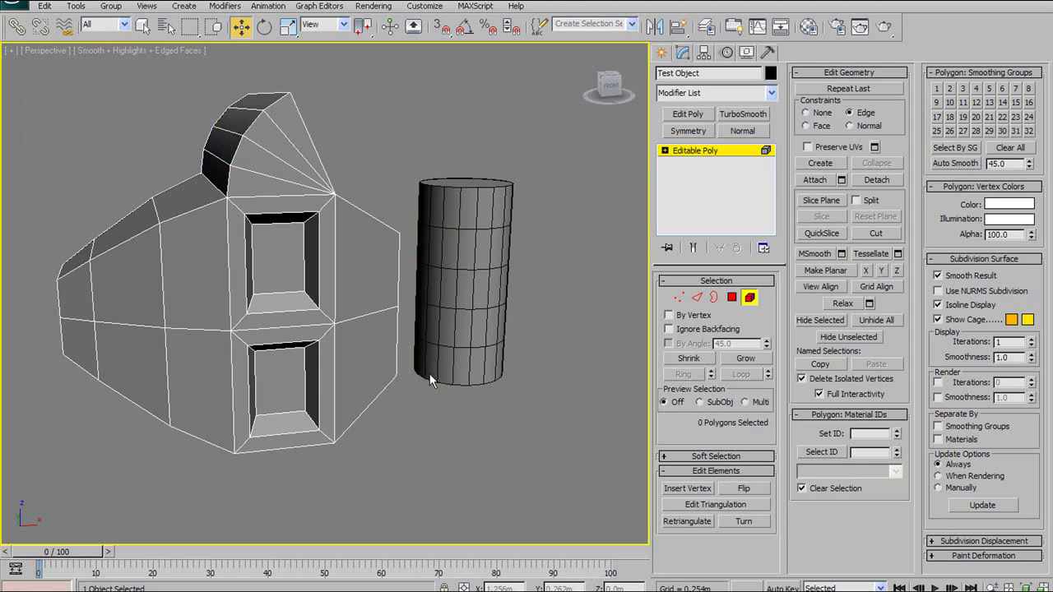
Leave Element mode, select the detached cylinder object and examine it and its pivot from several angles.
left_click(749, 297)
left_click(443, 265)
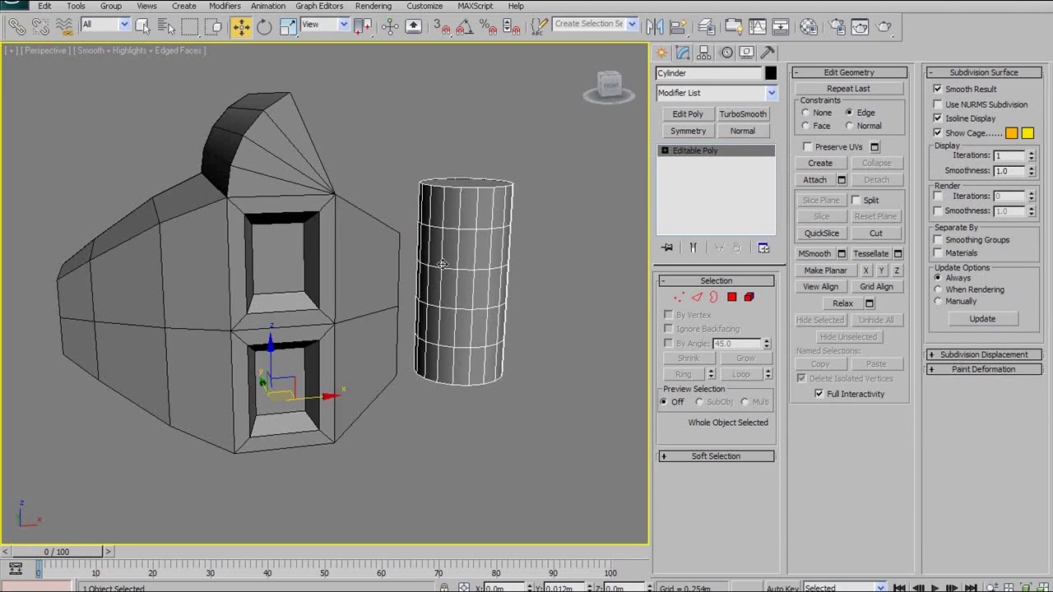
middle_click_drag(443, 265, 479, 236, "alt")
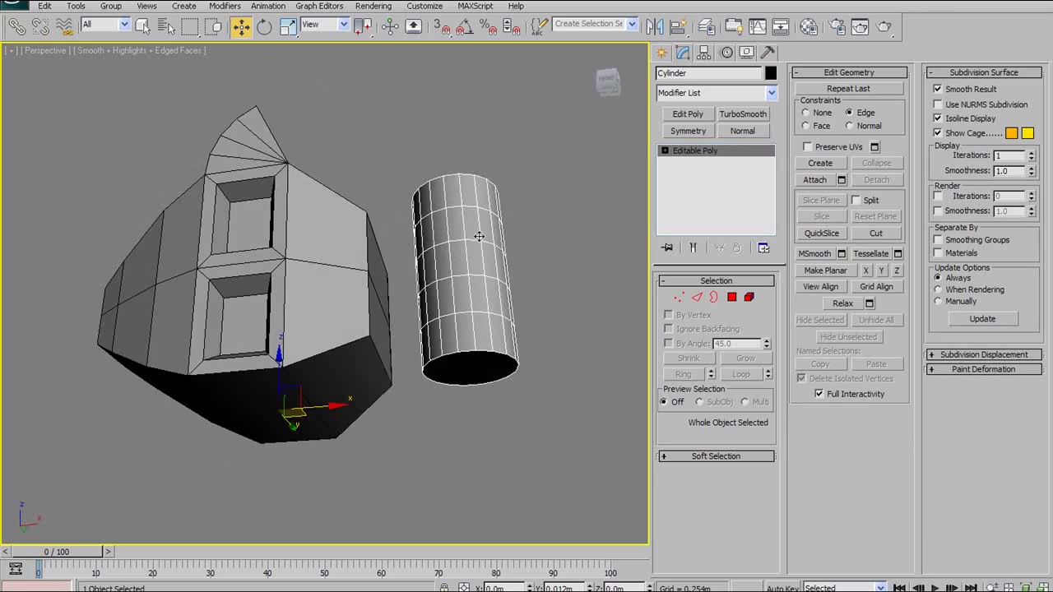
middle_click_drag(461, 306, 303, 377, "alt")
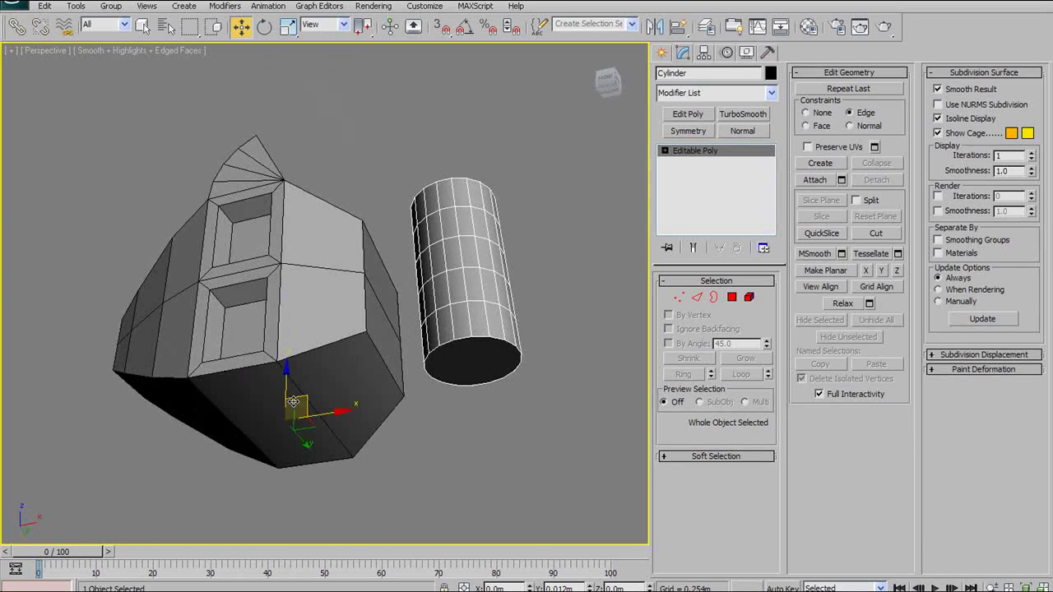
middle_click_drag(298, 416, 303, 274, "alt")
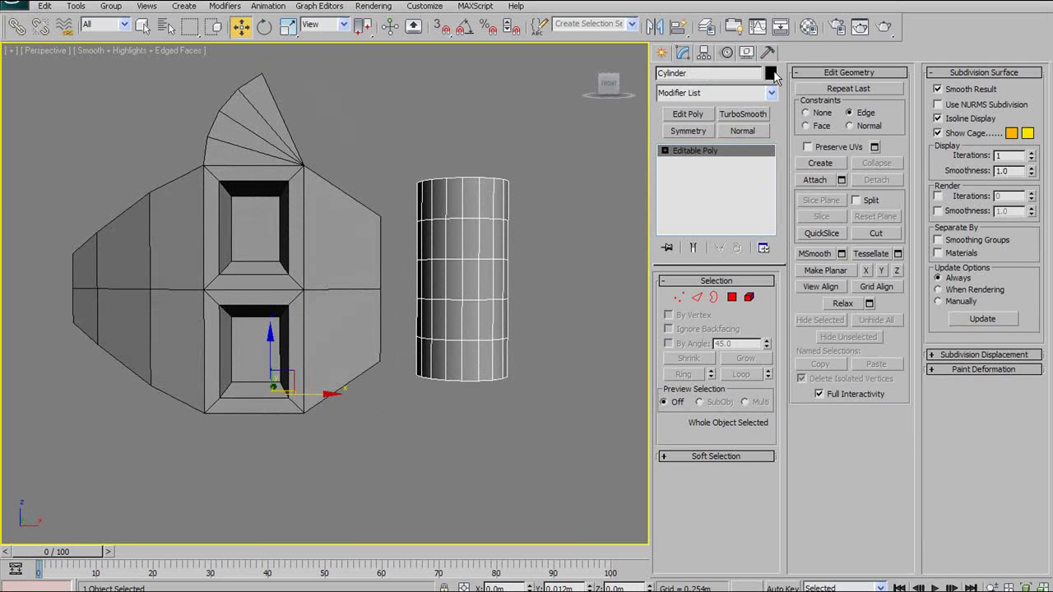
middle_click_drag(437, 184, 466, 195, "alt")
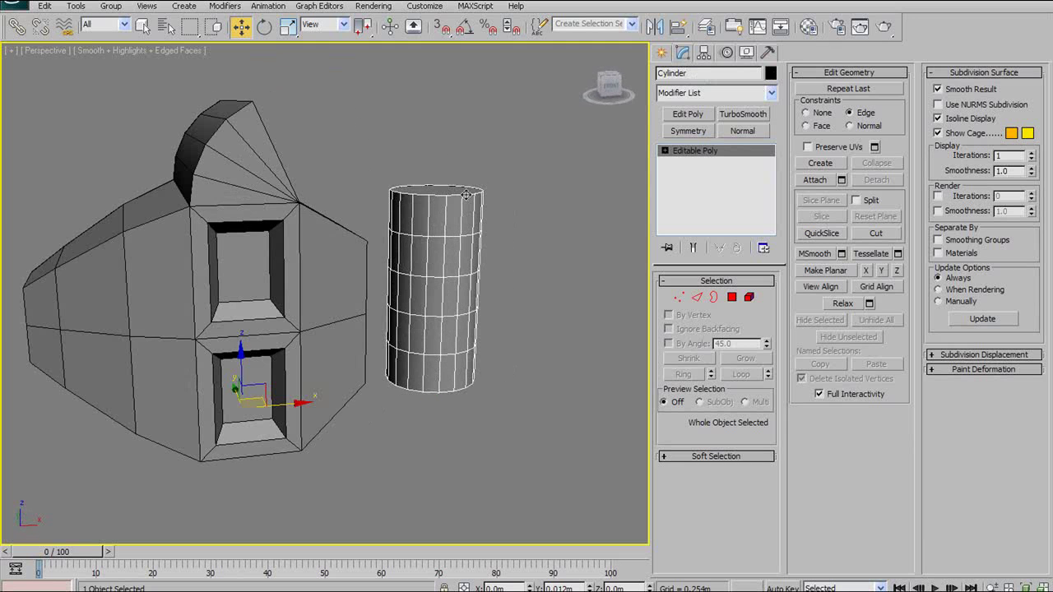
left_click(292, 229)
left_click(413, 228)
mouse_move(325, 225)
middle_mouse_down("alt")
mouse_move(311, 240)
mouse_move(337, 225)
middle_mouse_up("alt")
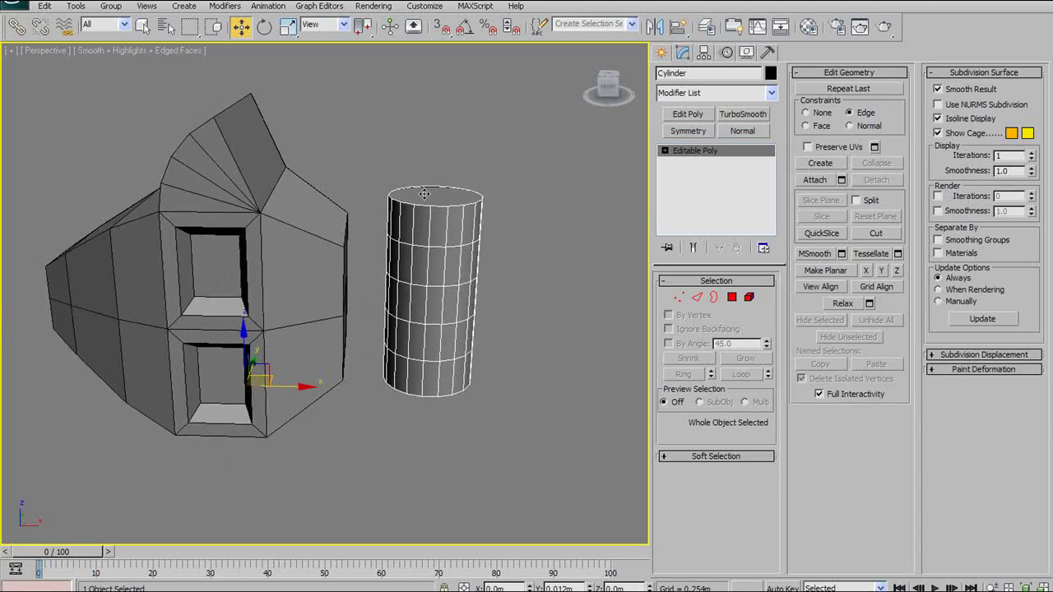
Select the whole cylinder in Element mode and delete its geometry.
middle_click_drag(372, 304, 328, 234, "alt")
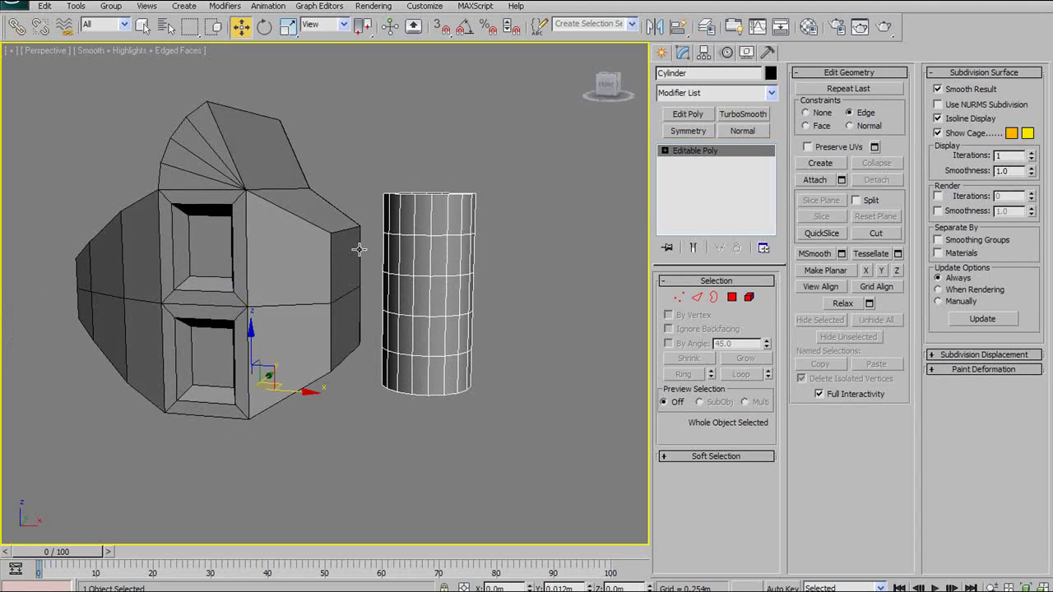
left_click(748, 298)
left_click(448, 260)
key("Delete")
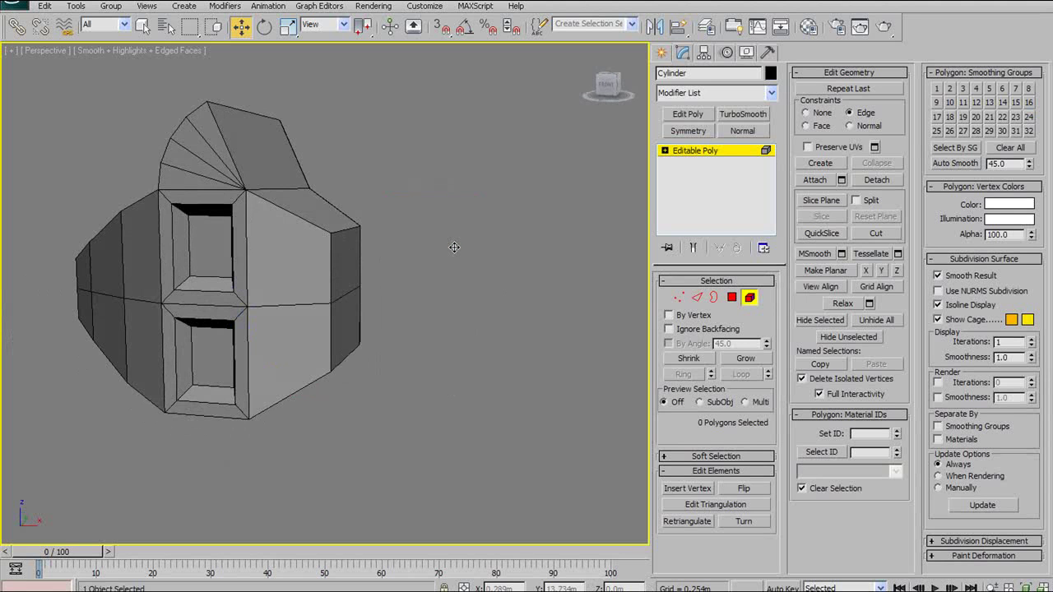
middle_click_drag(454, 247, 643, 282, "alt")
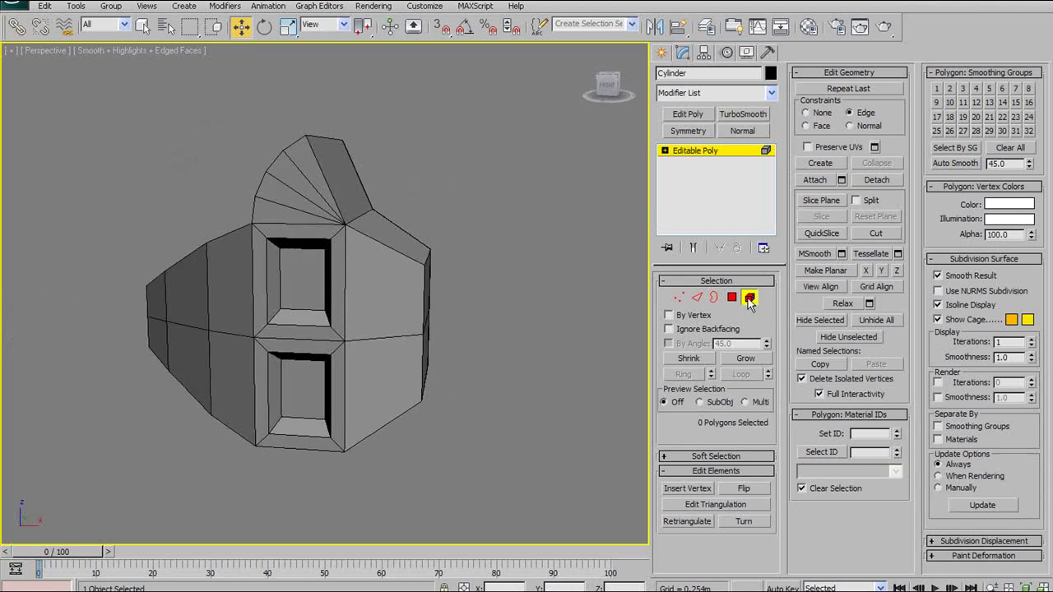
Leave the emptied cylinder's sub-object editing and select the test object instead.
middle_click_drag(501, 323, 432, 311, "alt")
left_click(748, 298)
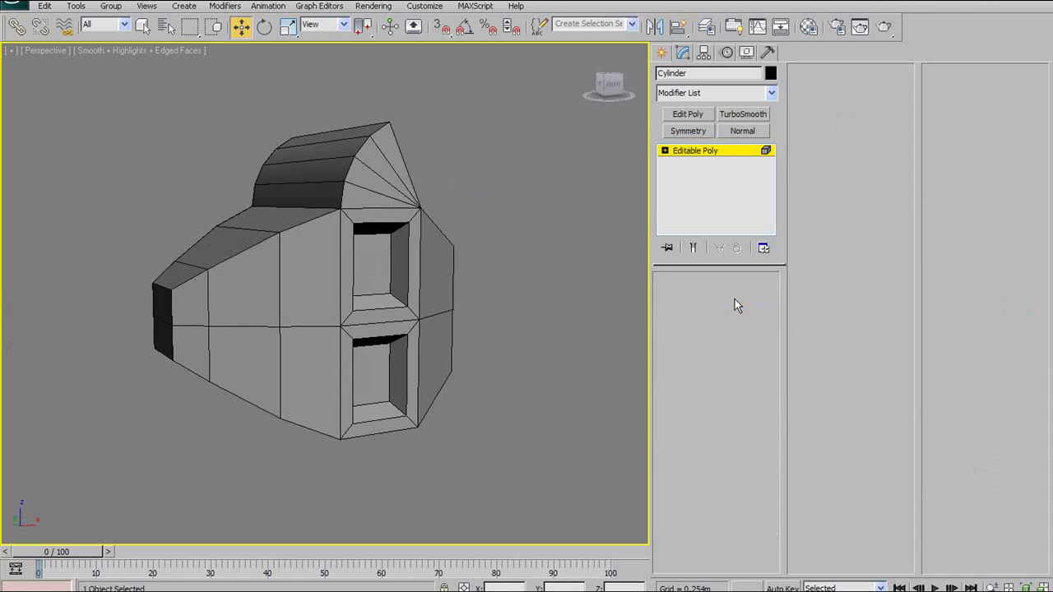
middle_click_drag(505, 302, 504, 286)
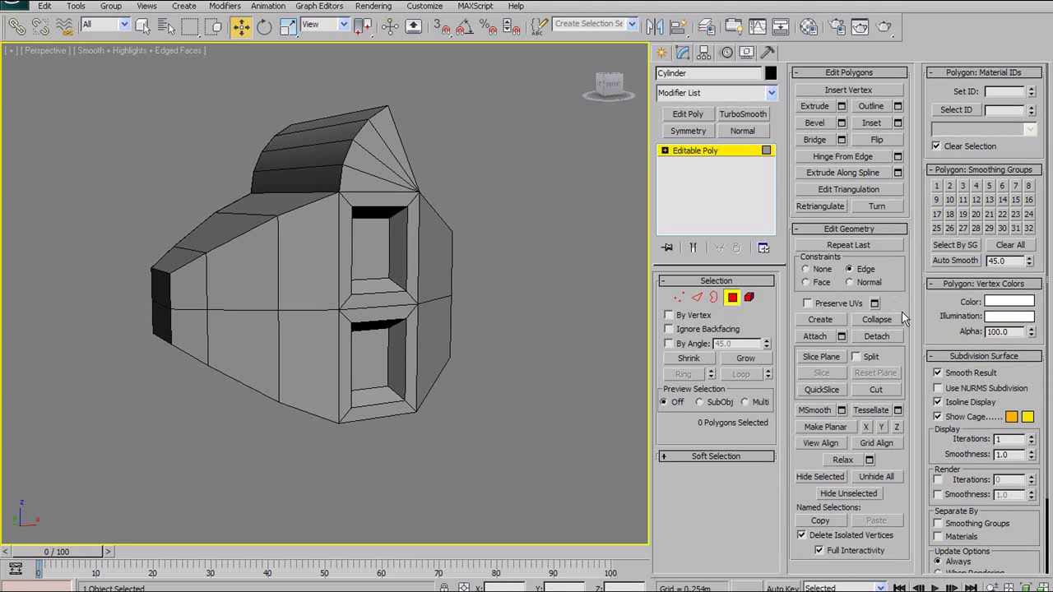
middle_click_drag(516, 319, 544, 328)
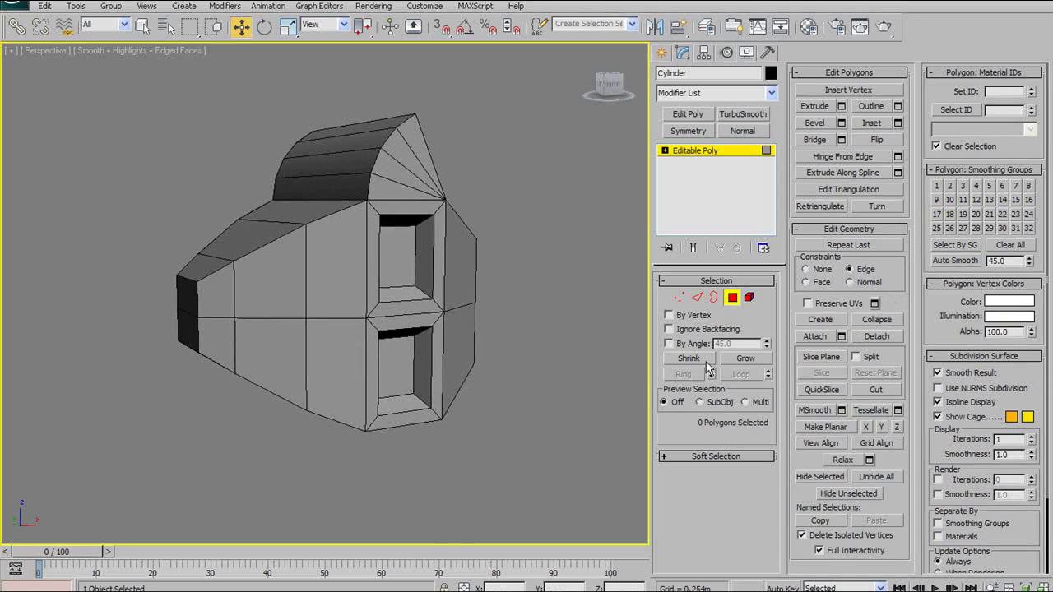
left_click(875, 391)
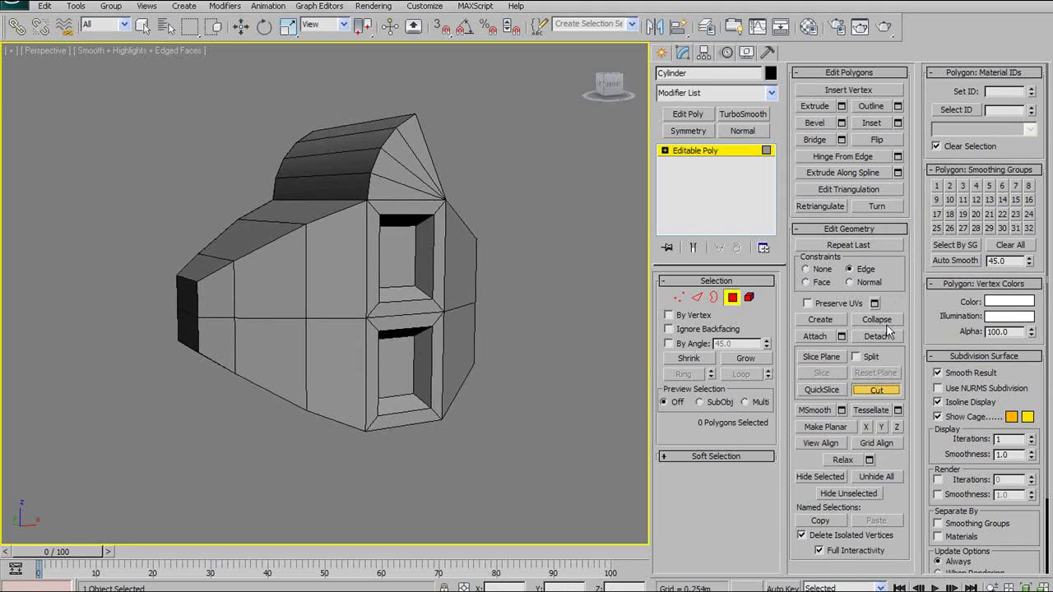
middle_click_drag(390, 273, 340, 273, "alt")
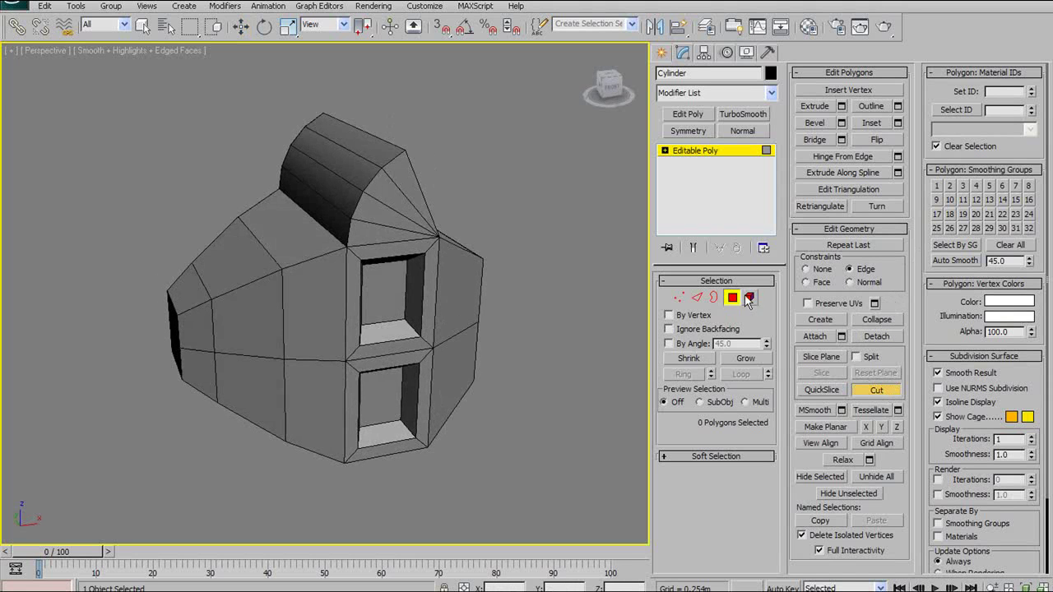
left_click(734, 298)
left_click(363, 249)
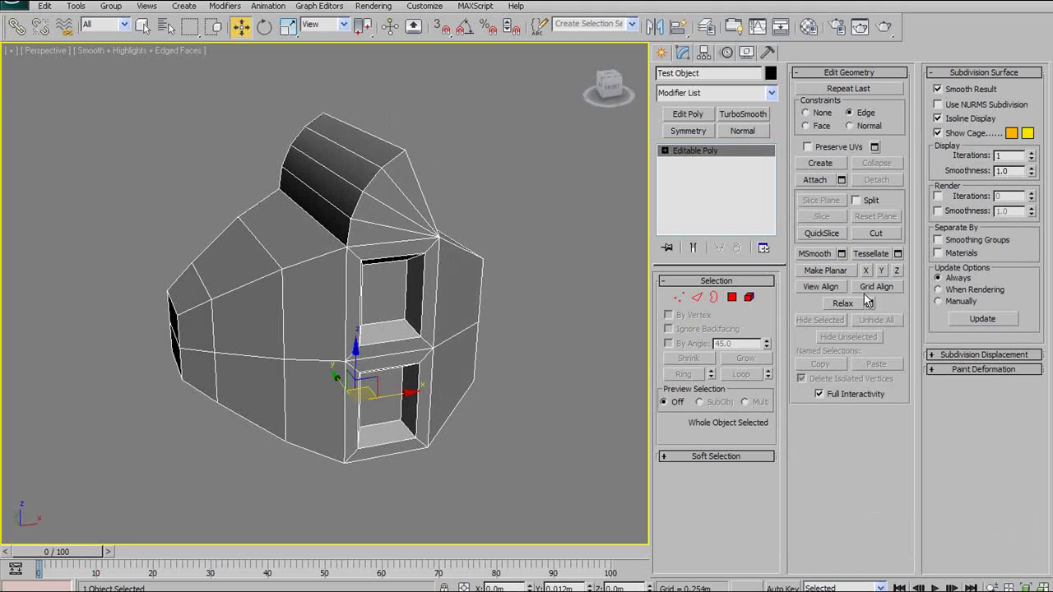
Cut connected edges from the side's middle edge across the sloped face and up over the curved top.
left_click(876, 234)
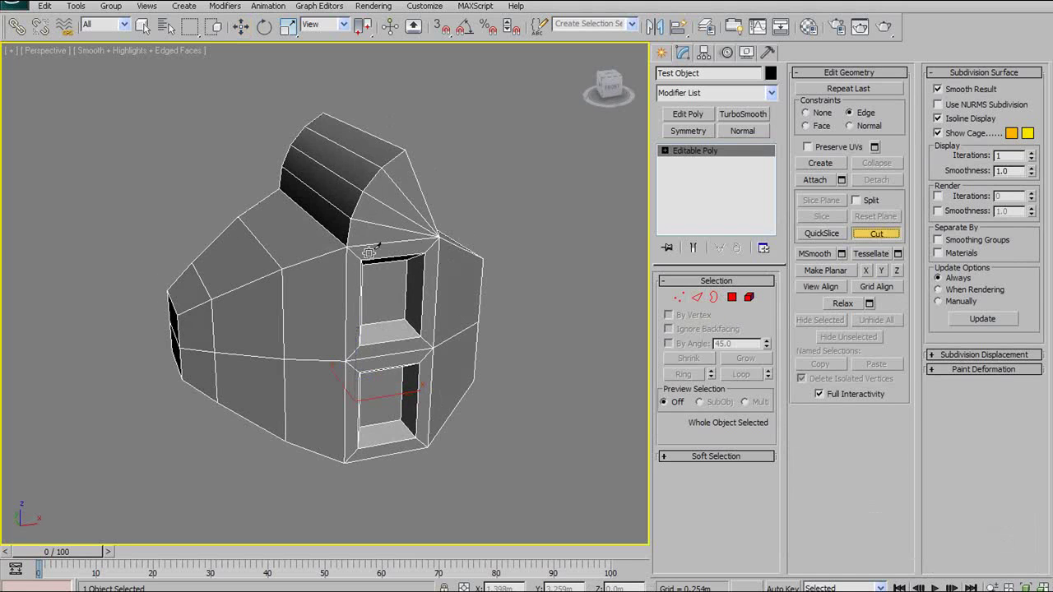
middle_click_drag(364, 242, 397, 246, "alt")
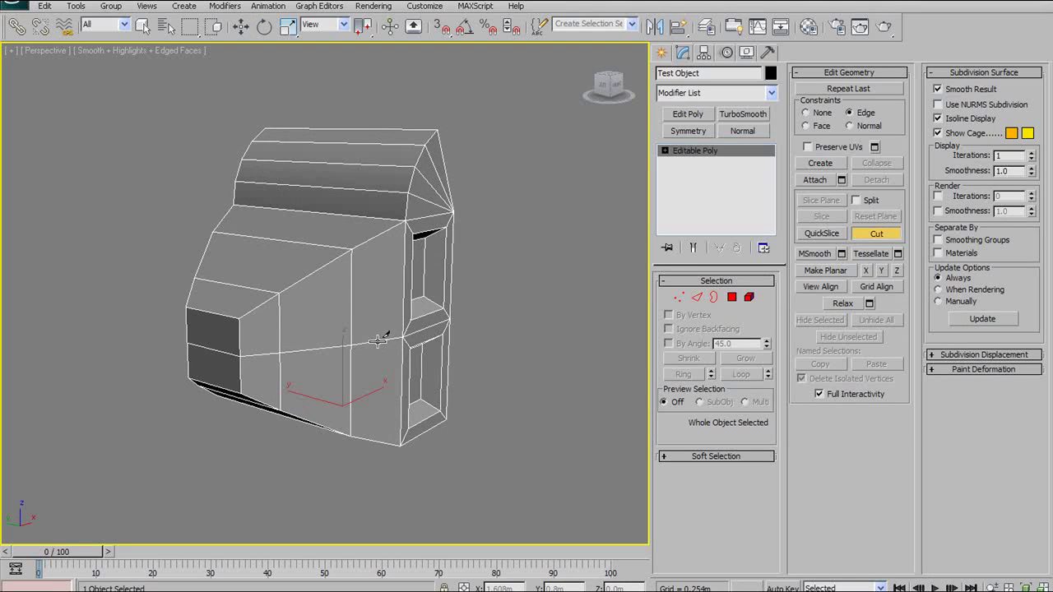
left_click(374, 341)
left_click(265, 237)
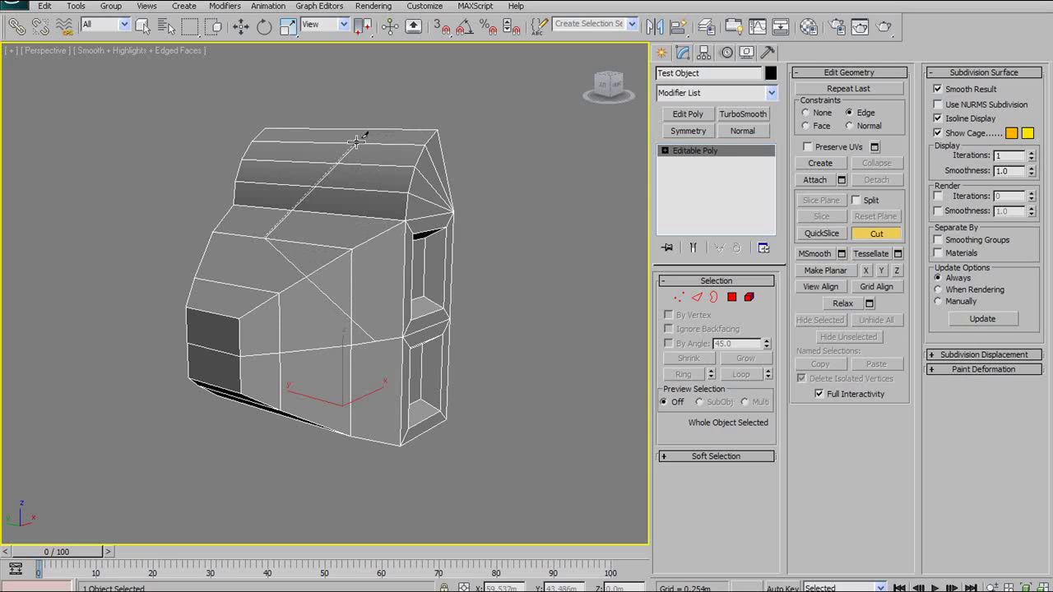
middle_click_drag(453, 147, 461, 190, "alt")
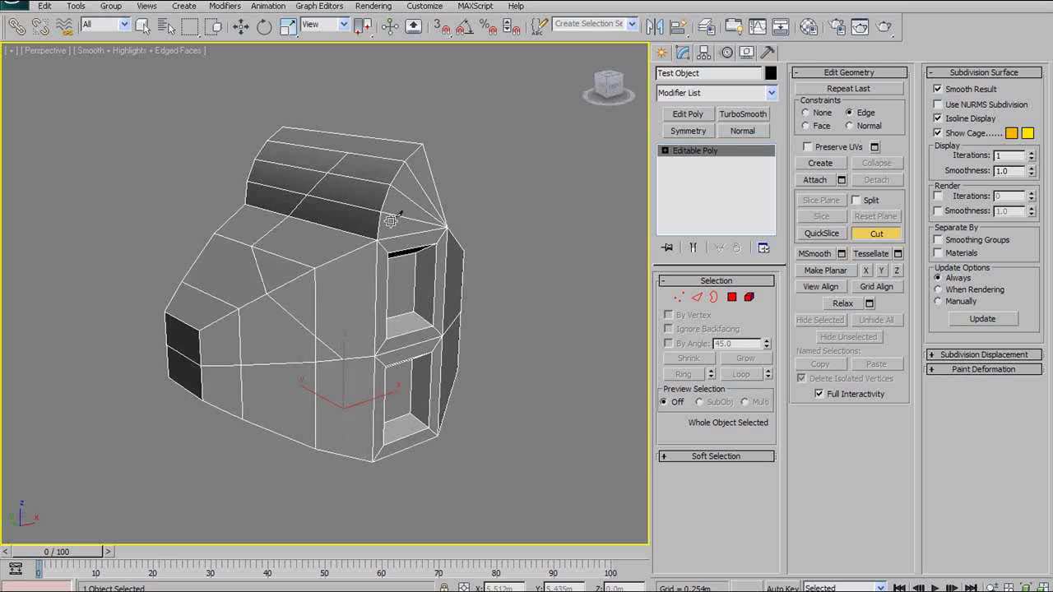
Cut an irregular closed outline across the side and sloped faces, undo all the cuts and leave the Cut tool.
left_click(286, 284)
left_click(302, 363)
left_click(355, 356)
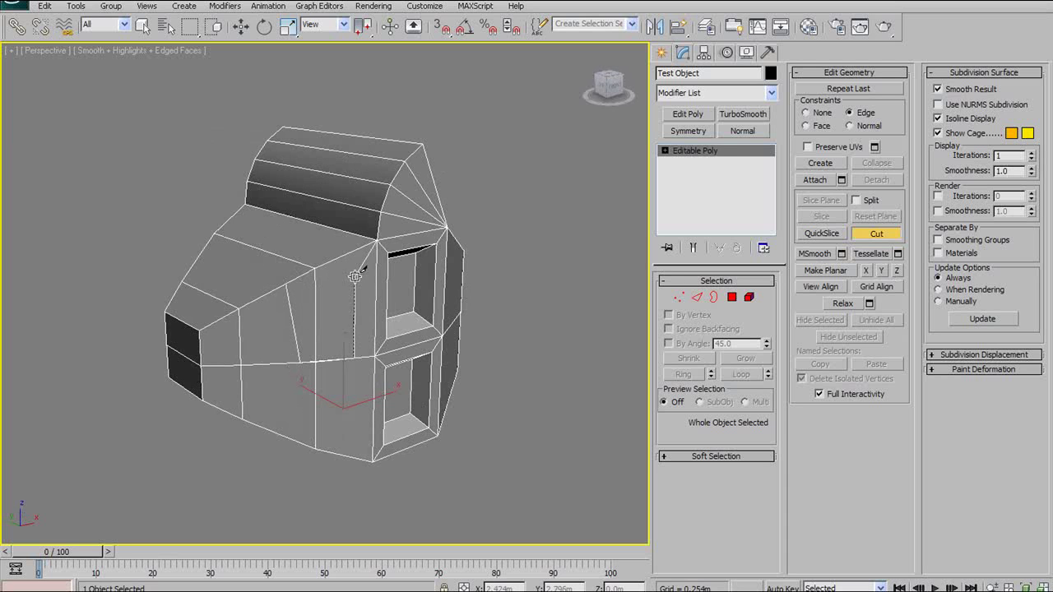
left_click(349, 255)
left_click(284, 236)
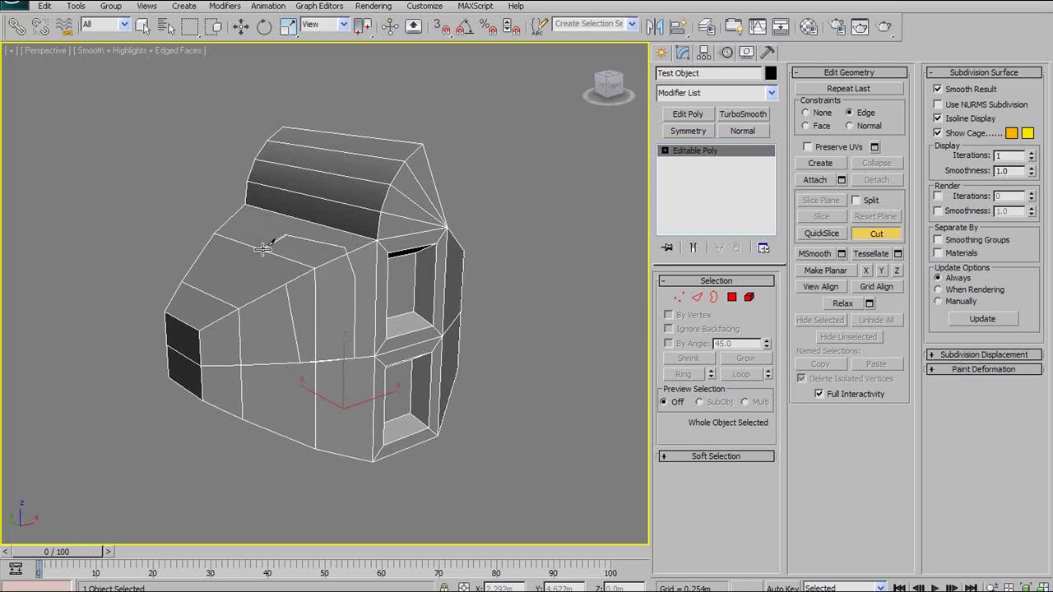
left_click(265, 251)
left_click(287, 283)
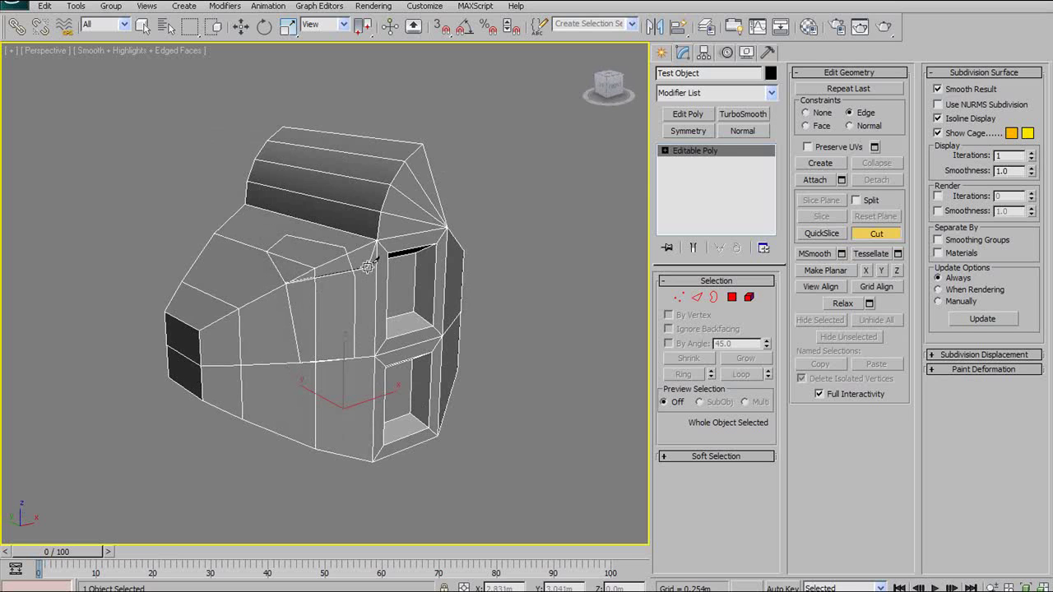
middle_click_drag(413, 235, 432, 259, "alt")
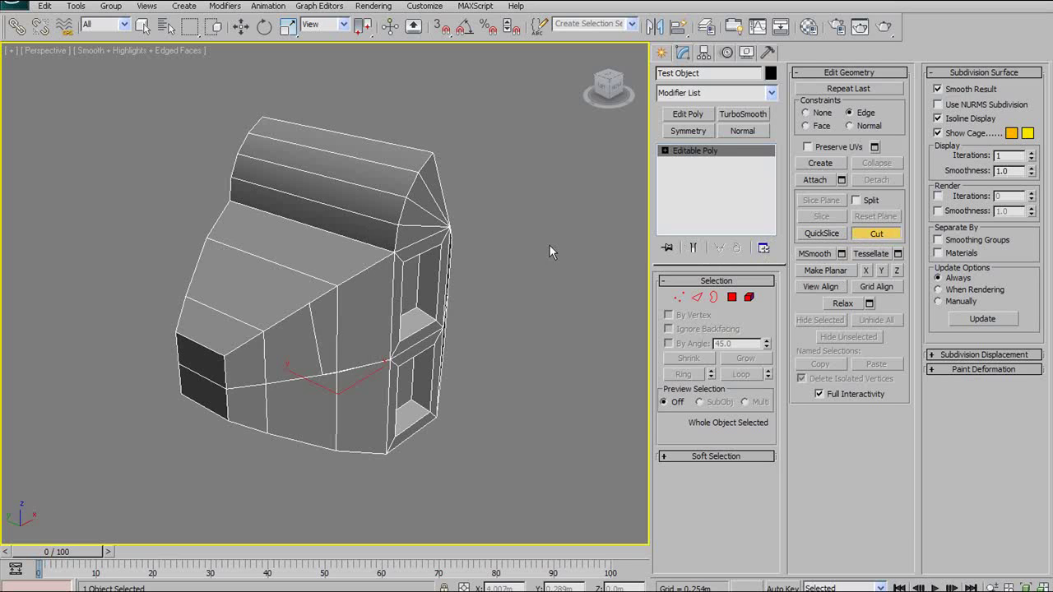
middle_click_drag(514, 243, 620, 216, "alt")
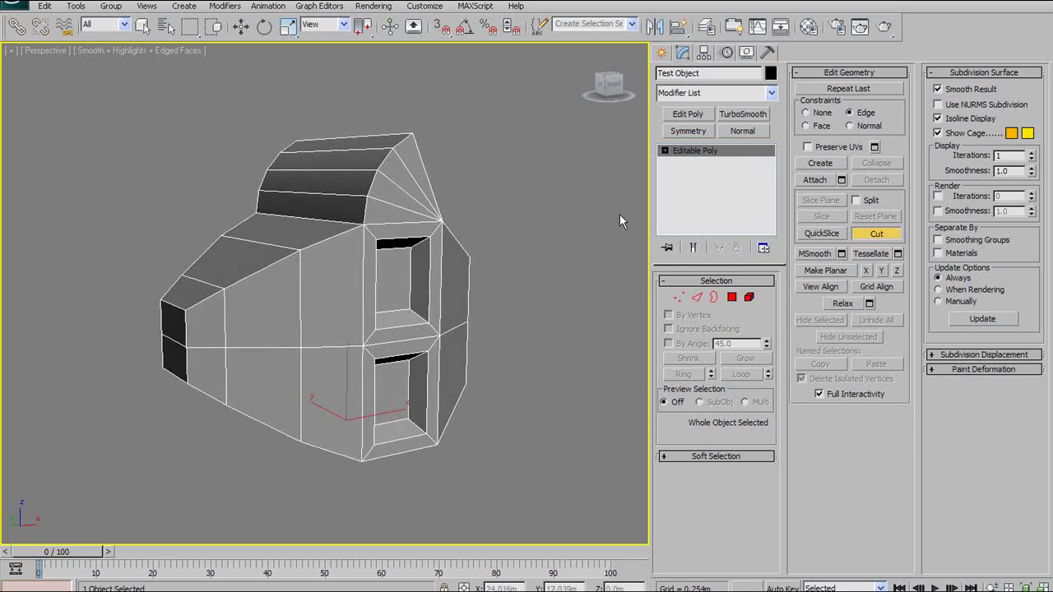
left_click(876, 234)
In Polygon mode, select two adjacent side polygons and the polygons of the raised top, and clear the selection.
left_click(730, 297)
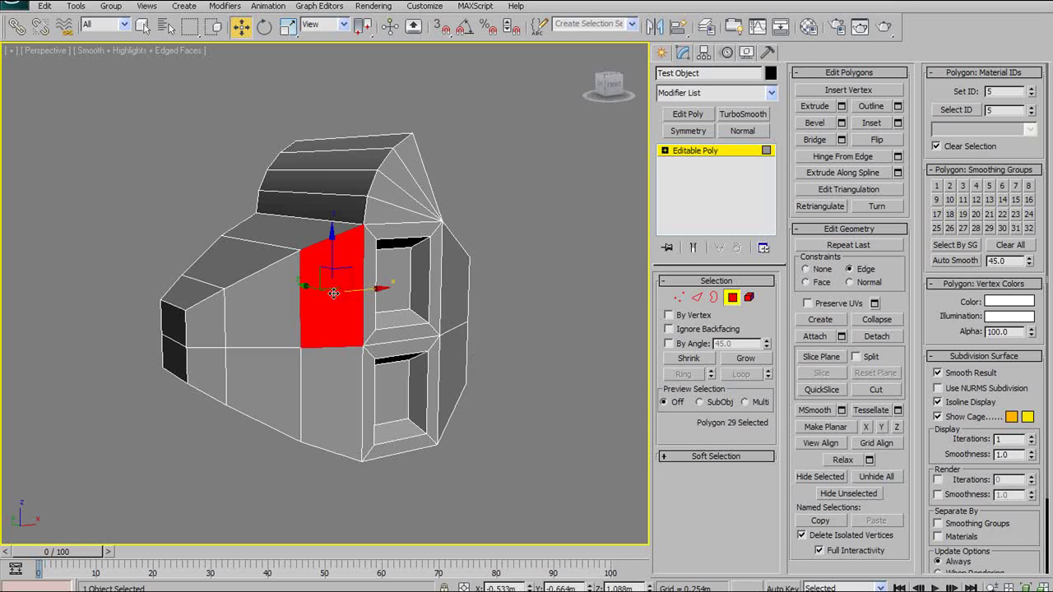
mouse_move(348, 294)
middle_mouse_down("alt")
mouse_move(387, 320)
mouse_move(349, 293)
middle_mouse_up("alt")
left_click(256, 288, "ctrl")
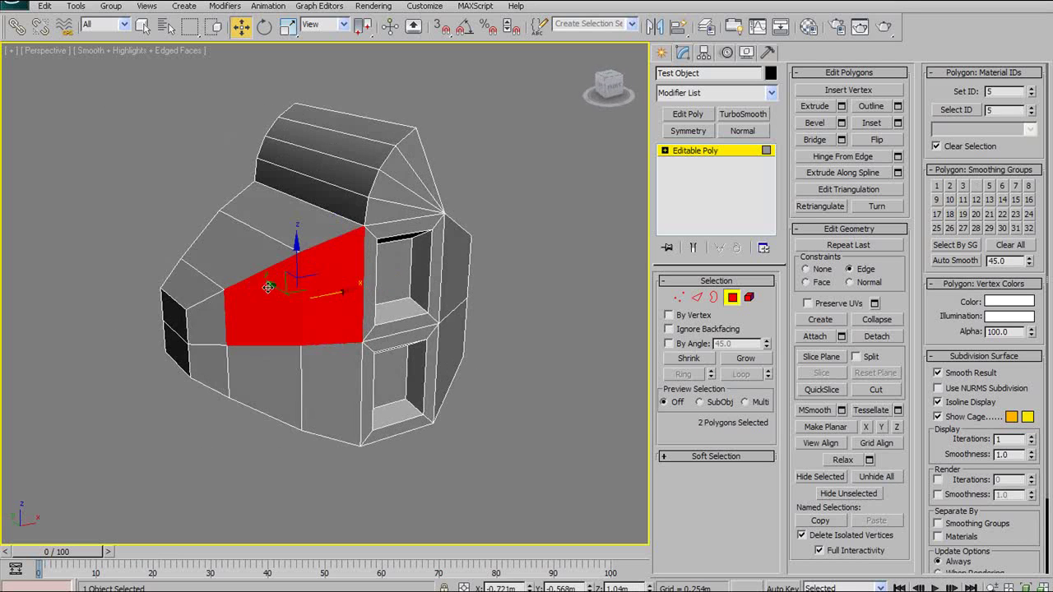
mouse_move(268, 287)
middle_mouse_down("alt")
mouse_move(318, 272)
mouse_move(288, 305)
mouse_move(307, 263)
mouse_move(273, 285)
middle_mouse_up("alt")
middle_click_drag(346, 173, 387, 215)
left_click_drag(331, 143, 541, 229)
middle_click_drag(451, 258, 421, 268, "alt")
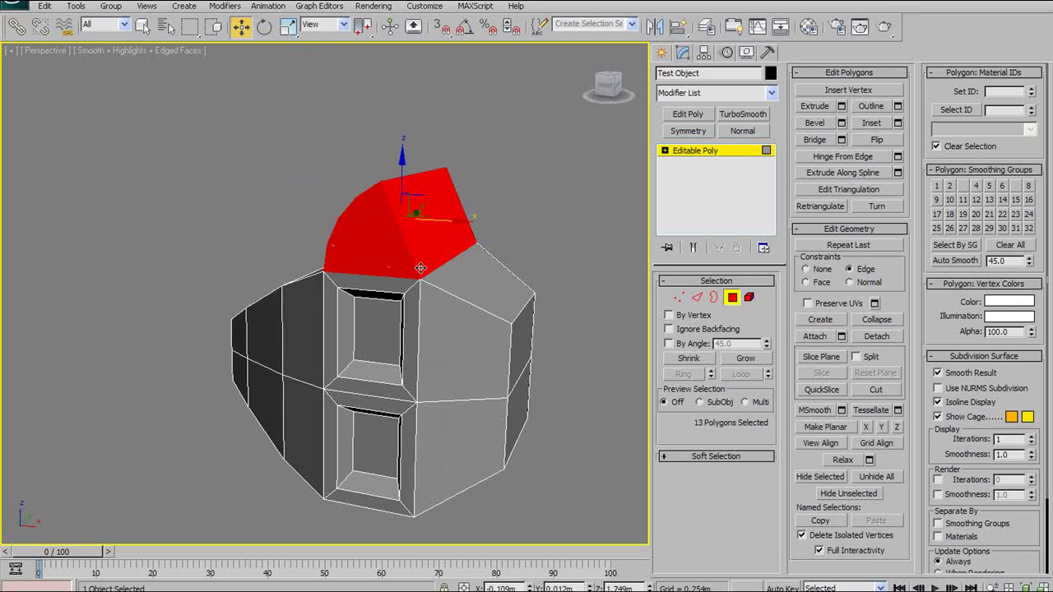
middle_click_drag(503, 284, 450, 237)
left_click(495, 280)
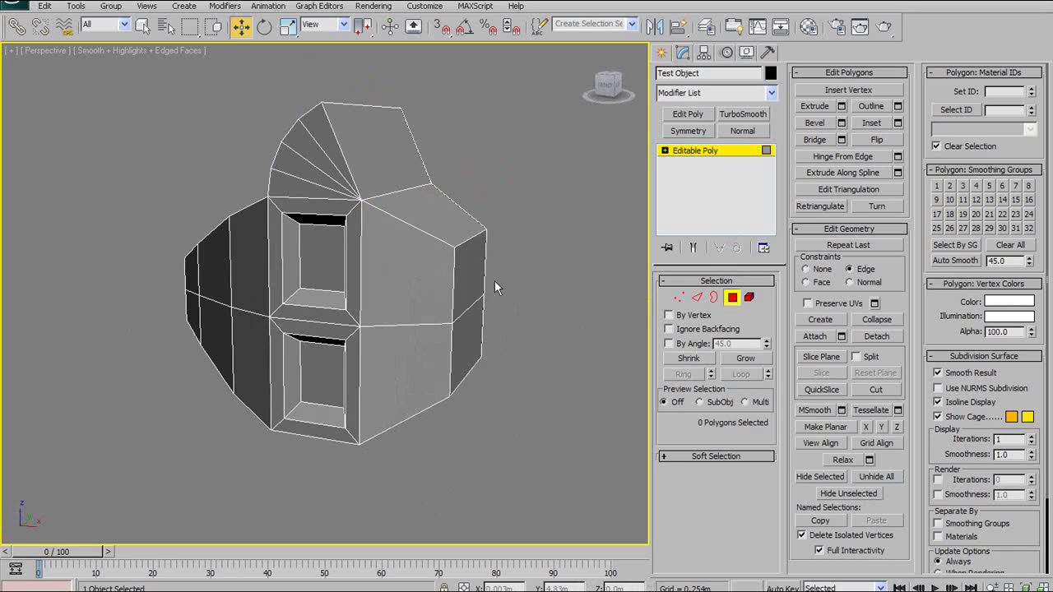
Set the constraints to None and clone the two end polygons a short distance outward along X as an element.
left_click(458, 280)
left_click(458, 329, "ctrl")
left_click_drag(507, 309, 536, 311, "shift")
left_click(164, 109)
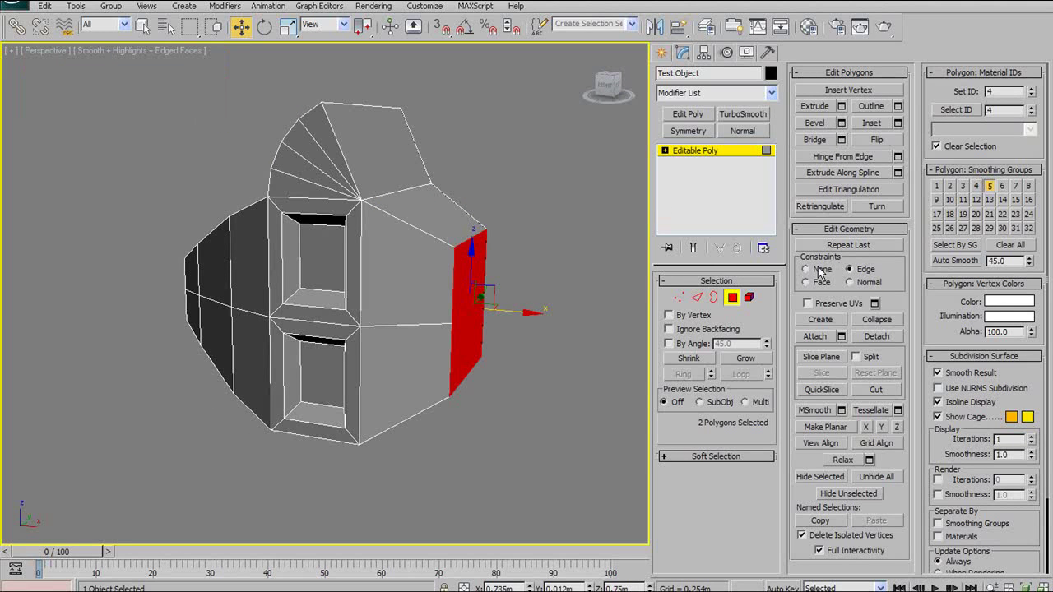
middle_click_drag(577, 262, 579, 267)
mouse_move(507, 316)
left_mouse_down("shift")
mouse_move(543, 317)
mouse_move(508, 318)
mouse_move(521, 322)
left_mouse_up("shift")
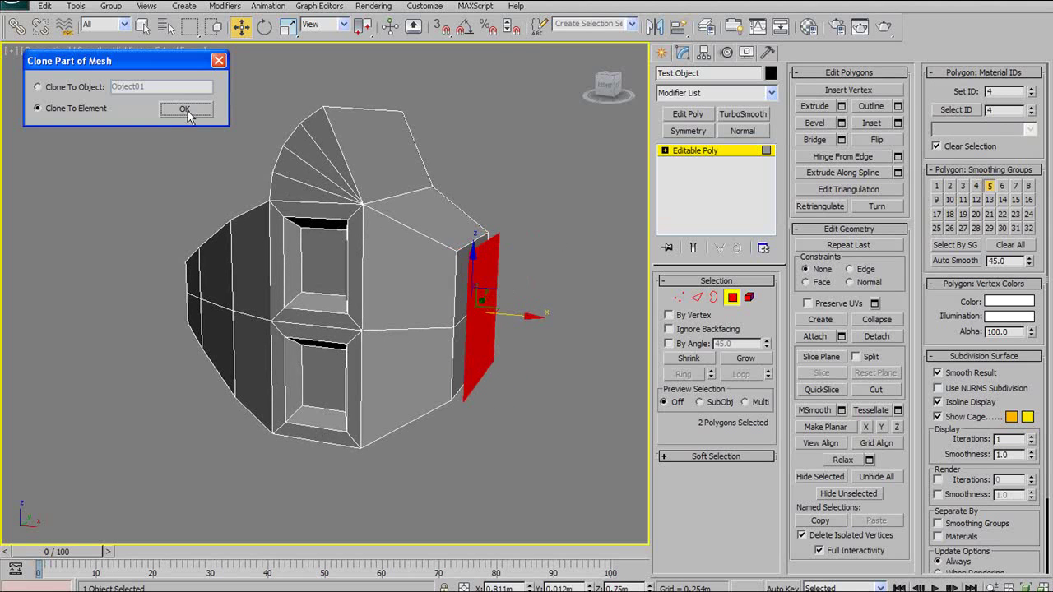
left_click(185, 110)
Scale the cloned polygons to about 236% in Y and Z.
mouse_move(435, 213)
middle_mouse_down("alt")
mouse_move(499, 320)
mouse_move(493, 288)
middle_mouse_up("alt")
key("r")
left_click_drag(462, 270, 405, 208)
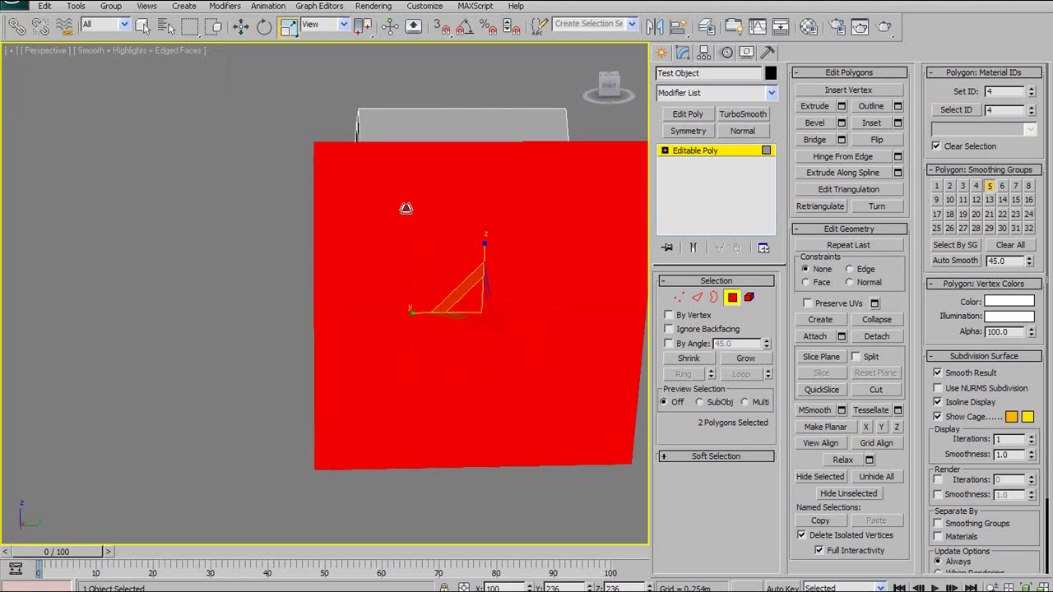
middle_click_drag(405, 208, 487, 191, "alt")
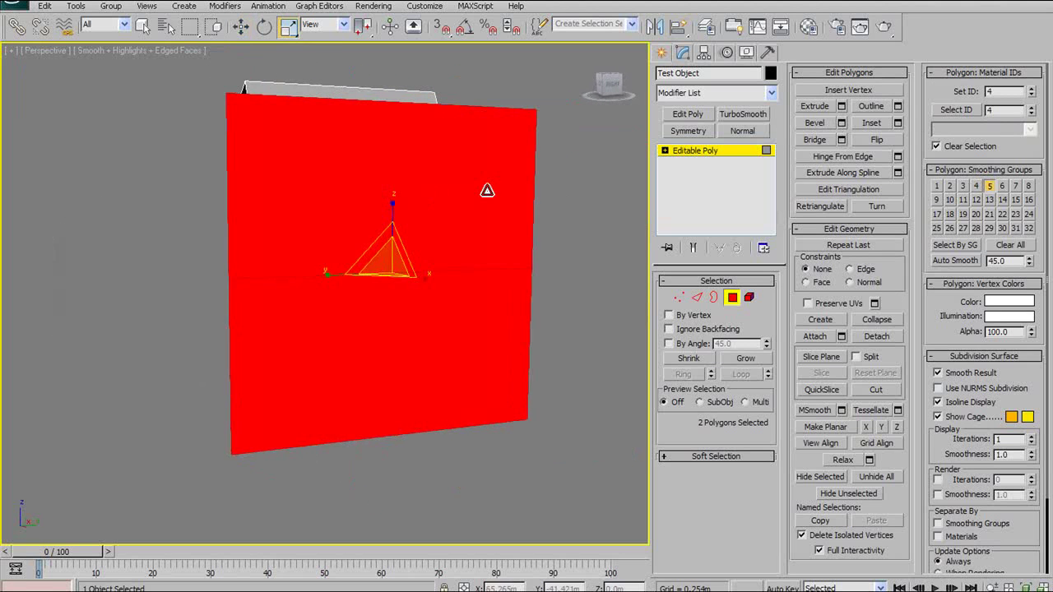
Select the enlarged cloned plane in Element mode, hide it and undo the hiding.
left_click(580, 183)
left_click(500, 189)
left_click(476, 291, "ctrl")
middle_click_drag(475, 290, 536, 289, "alt")
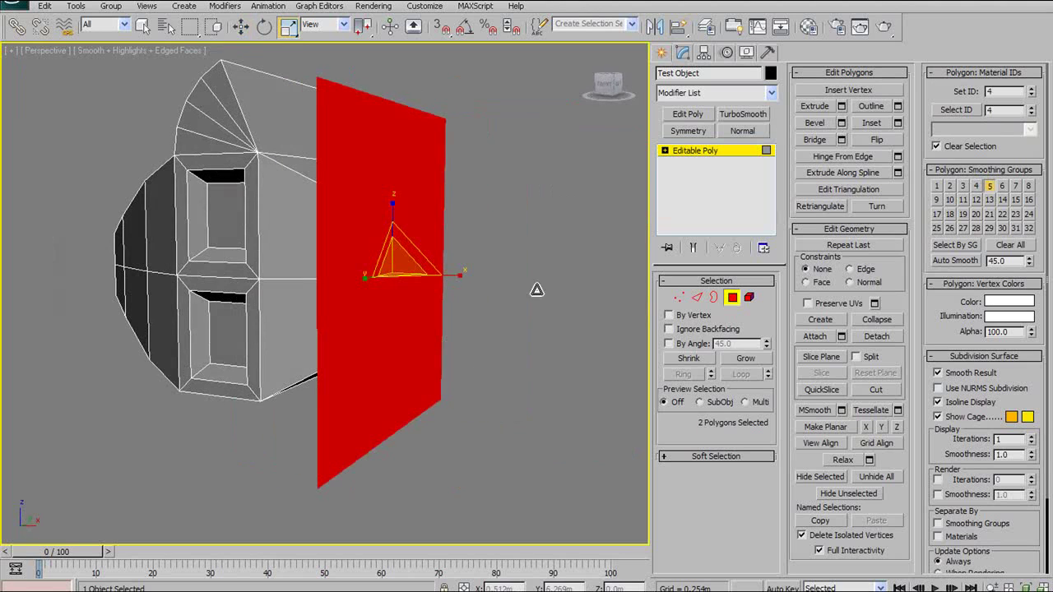
left_click(749, 298)
left_click(496, 150)
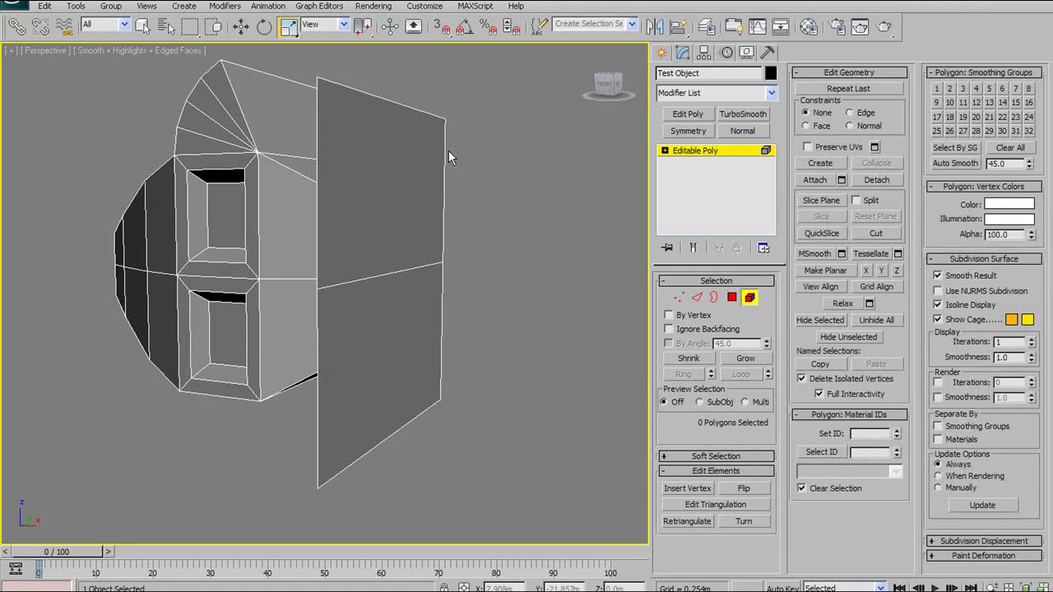
left_click(421, 152)
left_click(822, 319)
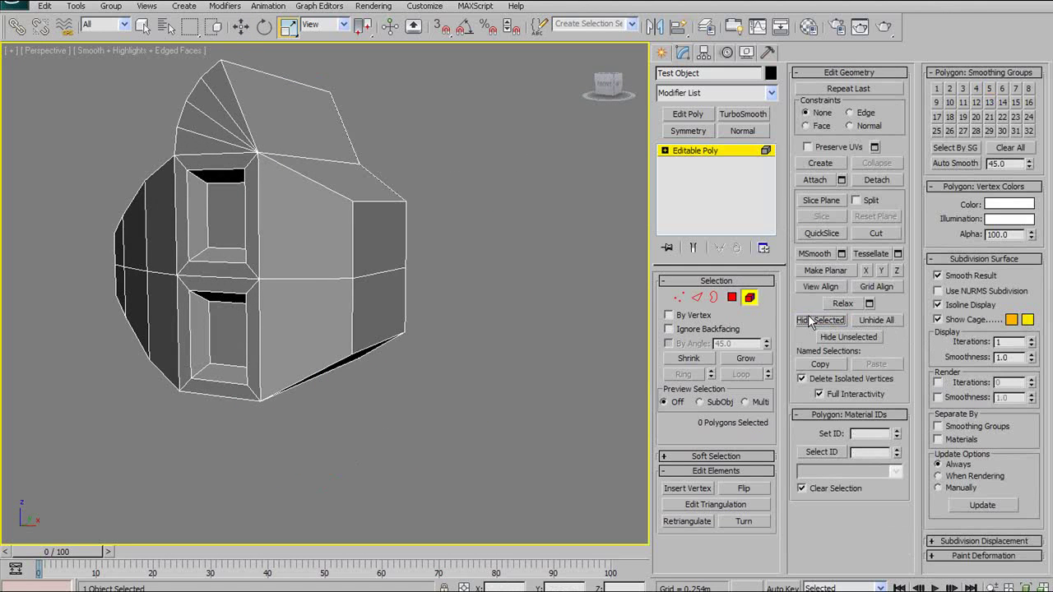
key("ctrl+z")
Hide everything except the selected plane element and unhide all geometry again.
mouse_move(575, 271)
middle_mouse_down("alt")
mouse_move(386, 251)
mouse_move(554, 260)
mouse_move(564, 228)
mouse_move(584, 278)
middle_mouse_up("alt")
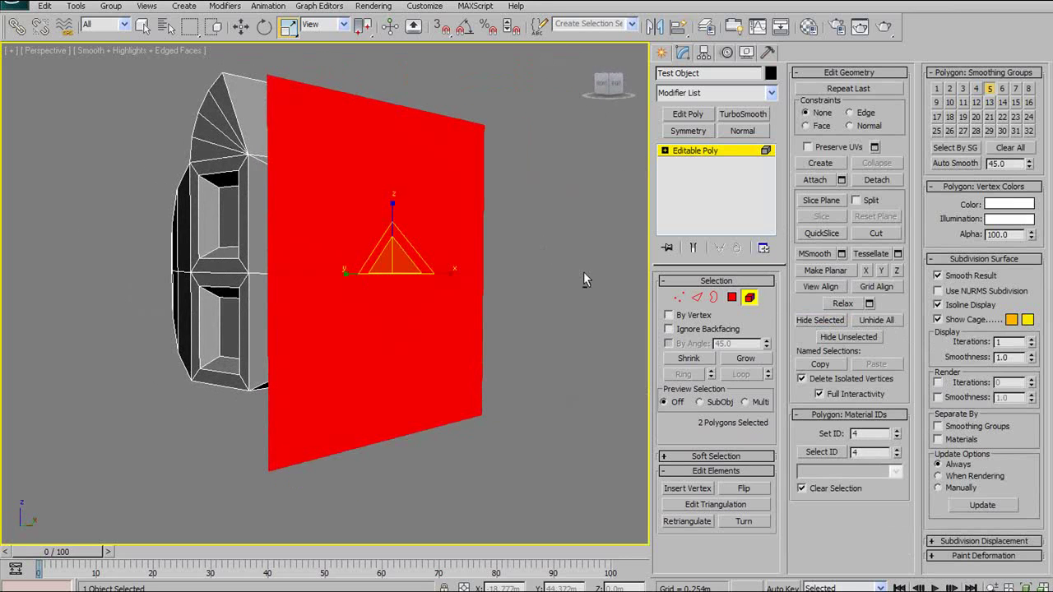
left_click(848, 336)
mouse_move(348, 305)
middle_mouse_down("alt")
mouse_move(507, 308)
mouse_move(169, 320)
mouse_move(245, 345)
mouse_move(395, 291)
mouse_move(530, 301)
mouse_move(332, 312)
mouse_move(354, 311)
middle_mouse_up("alt")
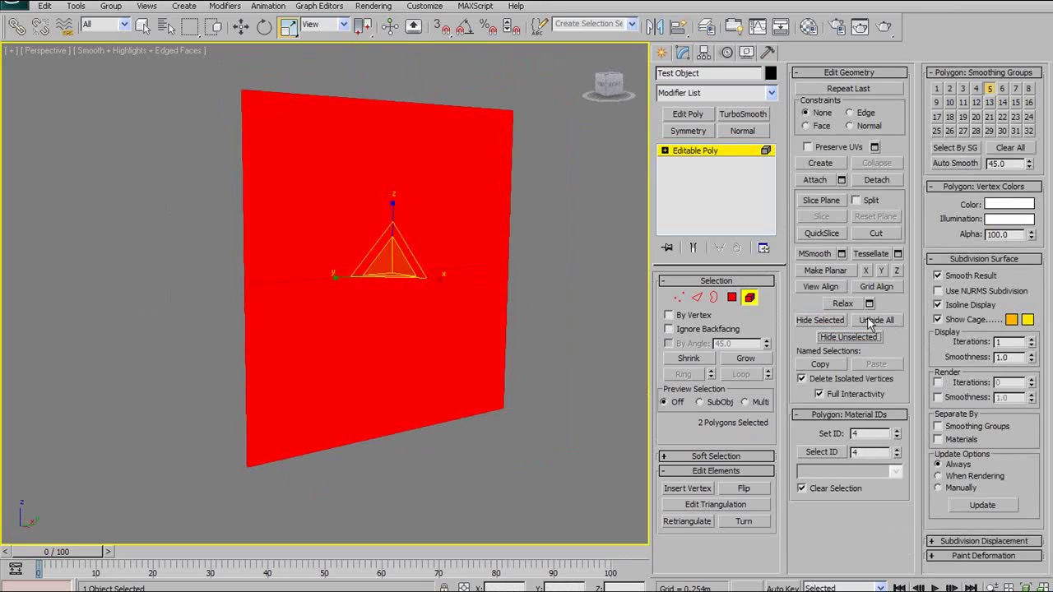
left_click(877, 323)
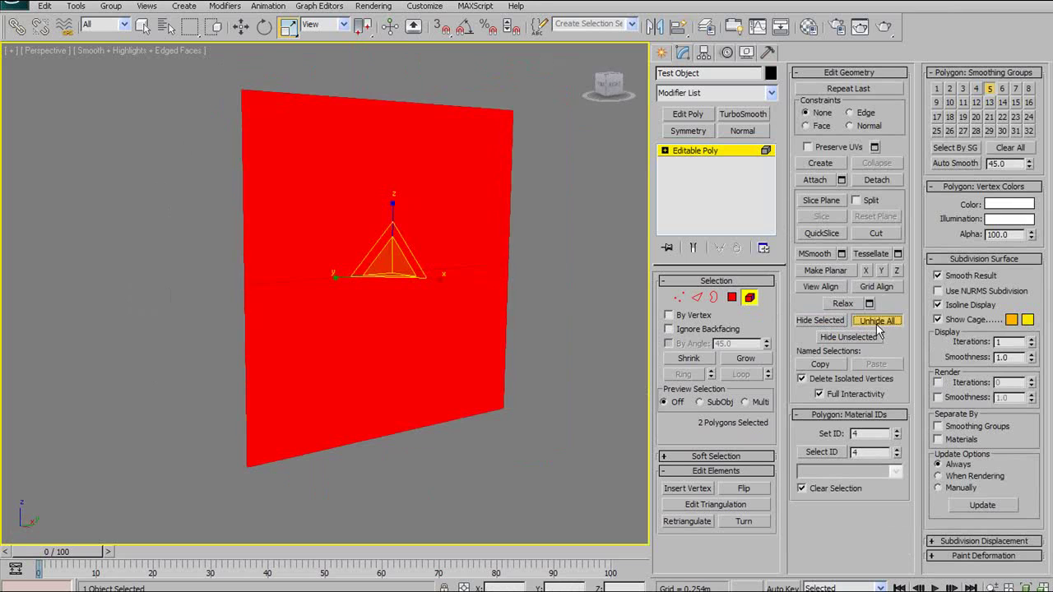
middle_click_drag(400, 228, 461, 235, "alt")
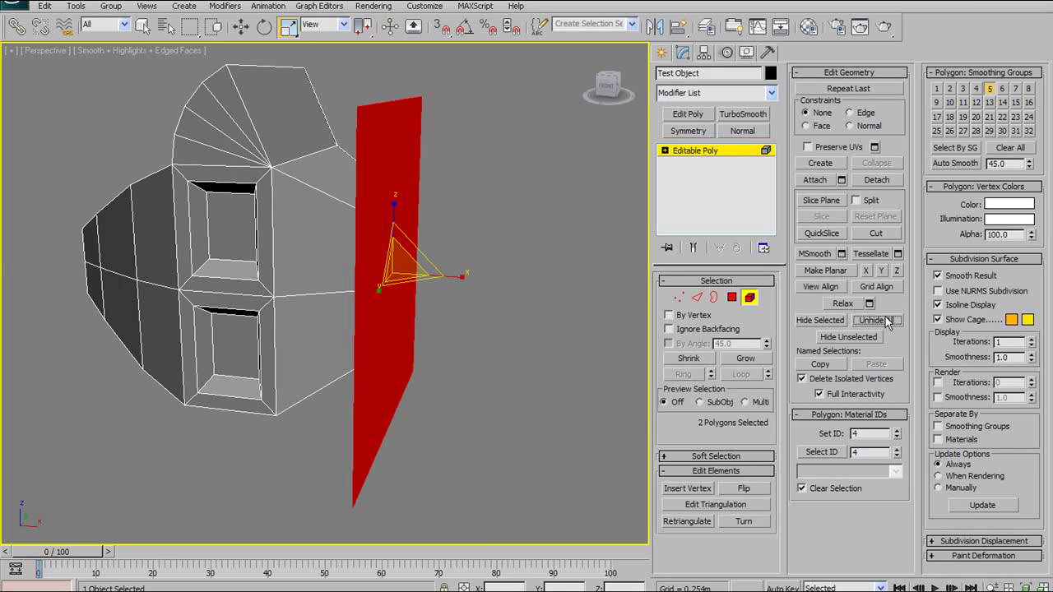
Select the enlarged cloned plane element beside the test object and delete it.
left_click(519, 245)
middle_click_drag(388, 225, 371, 206, "alt")
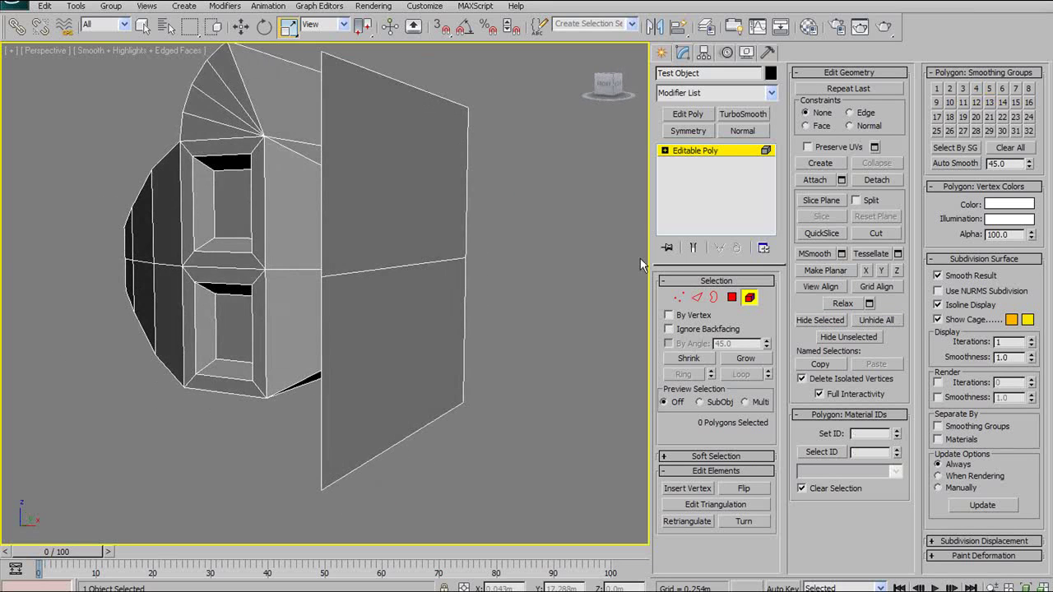
left_click(461, 237)
key("Delete")
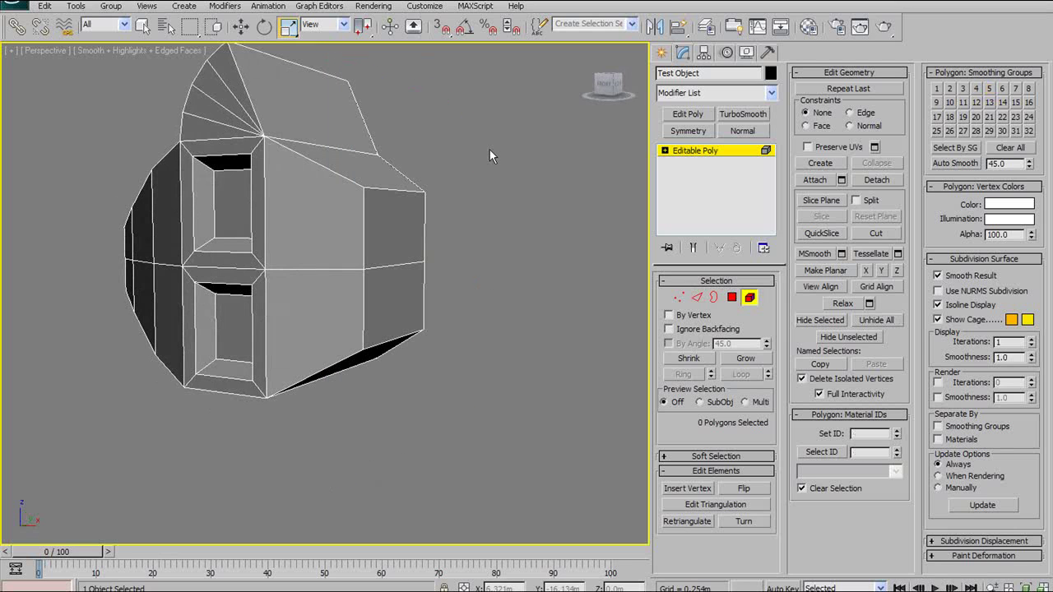
Turn off the edged-faces display and examine the test object's shading from several sides.
middle_click_drag(490, 150, 469, 205, "alt")
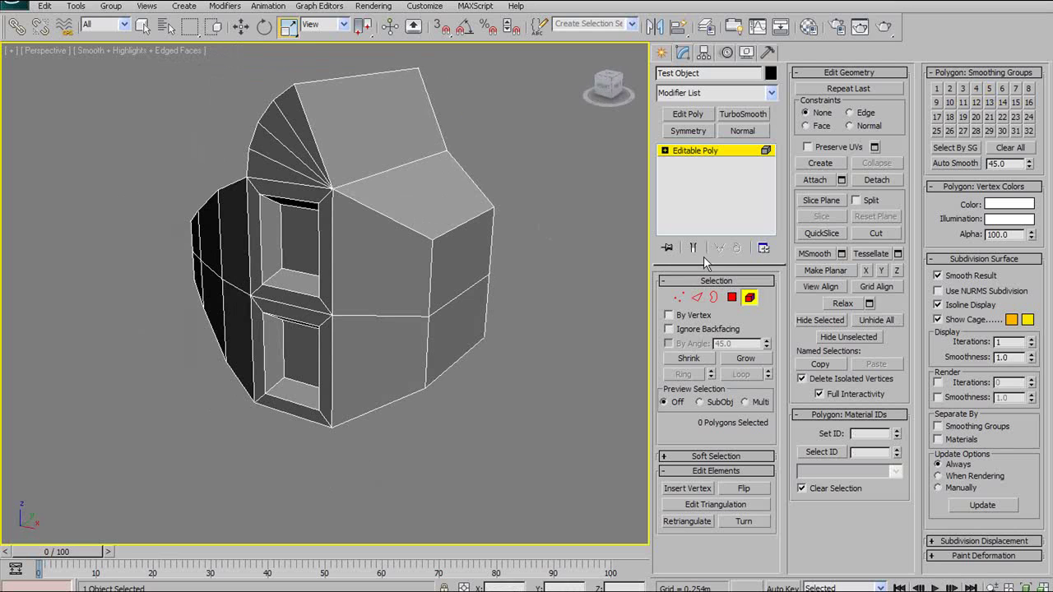
middle_click_drag(580, 183, 437, 276, "alt")
scroll(442, 202, "up", 3)
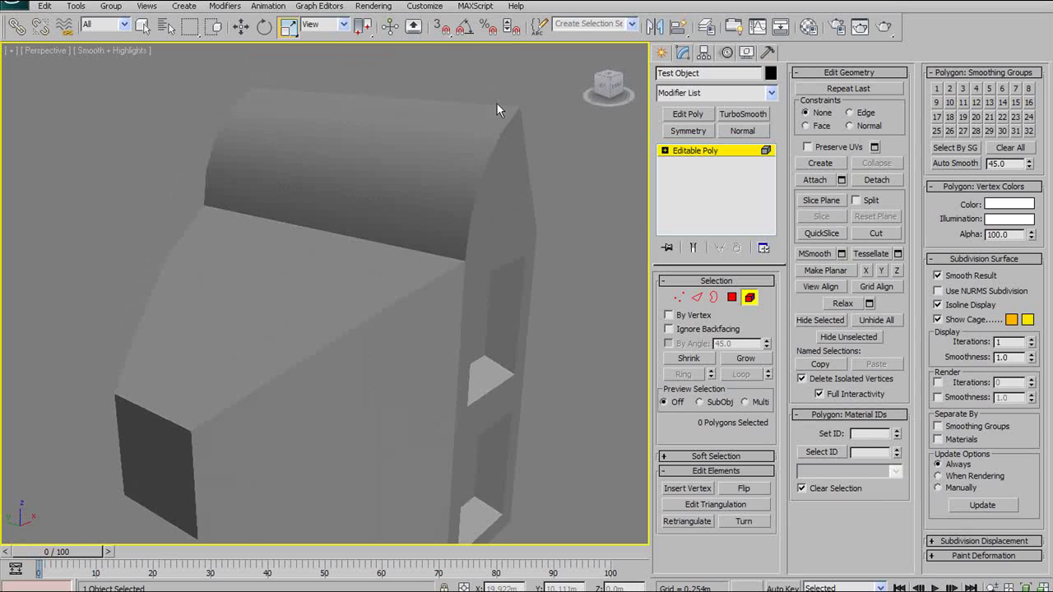
key("F4")
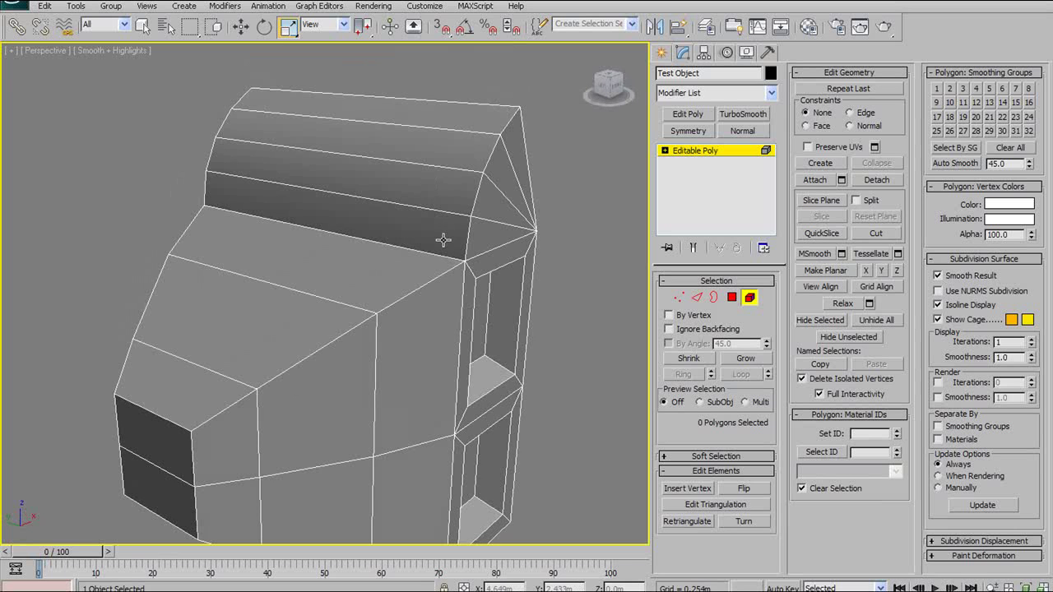
middle_click_drag(442, 239, 285, 193, "alt")
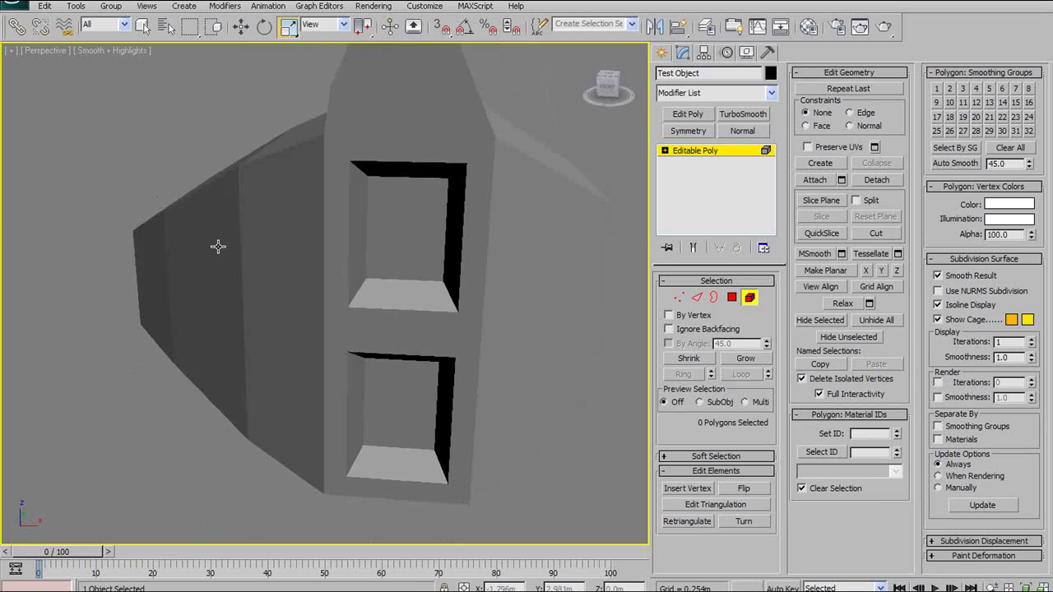
middle_click_drag(218, 246, 280, 262, "alt")
Switch to Polygon level and collapse the Material IDs, Vertex Colors and Subdivision Surface rollouts, keeping Smoothing Groups expanded.
left_click(732, 297)
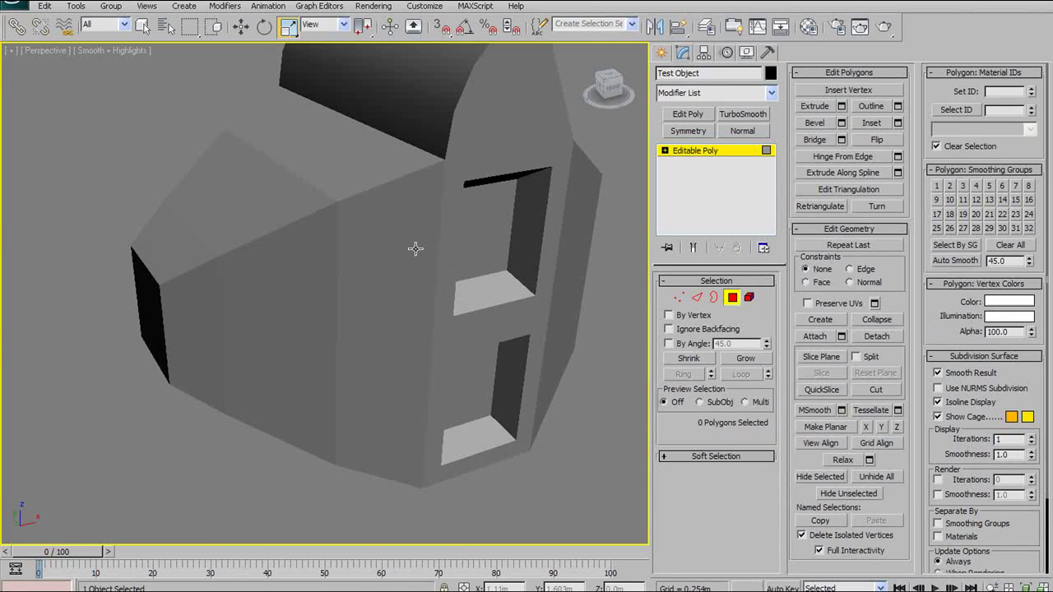
middle_click_drag(414, 244, 330, 263, "alt")
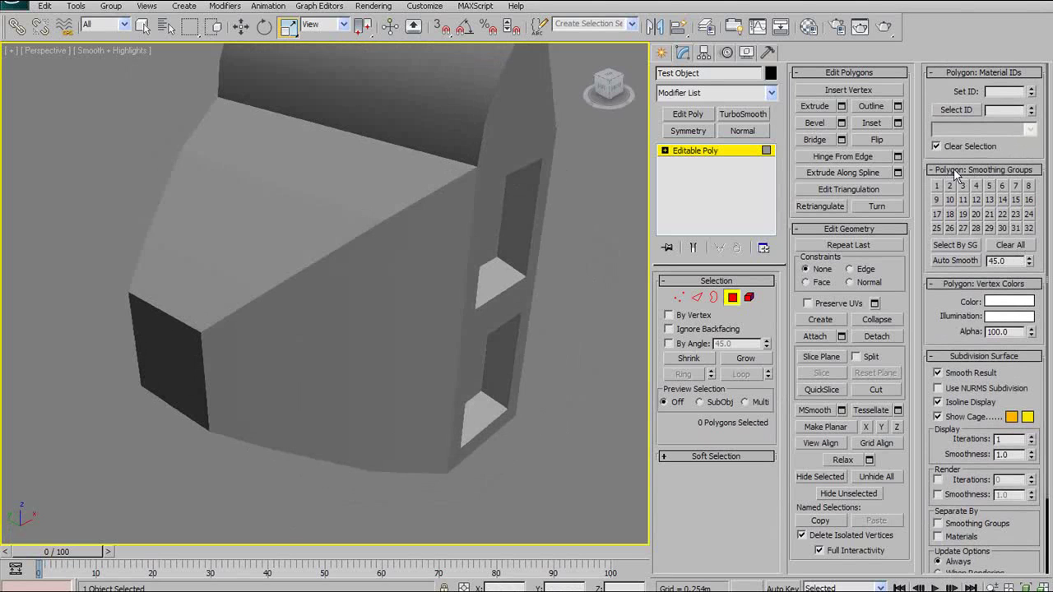
left_click(991, 72)
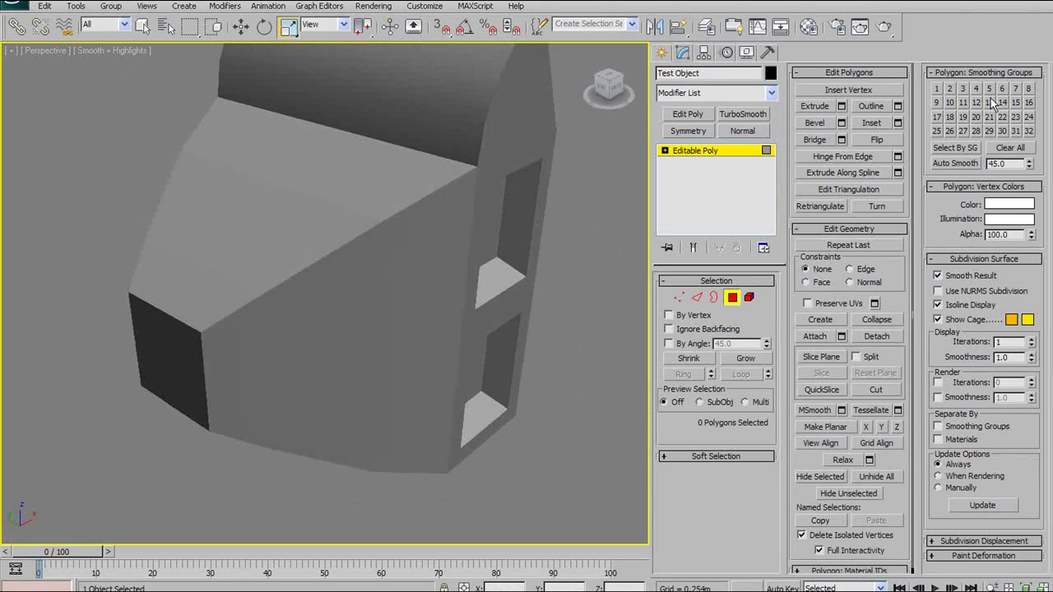
left_click(991, 187)
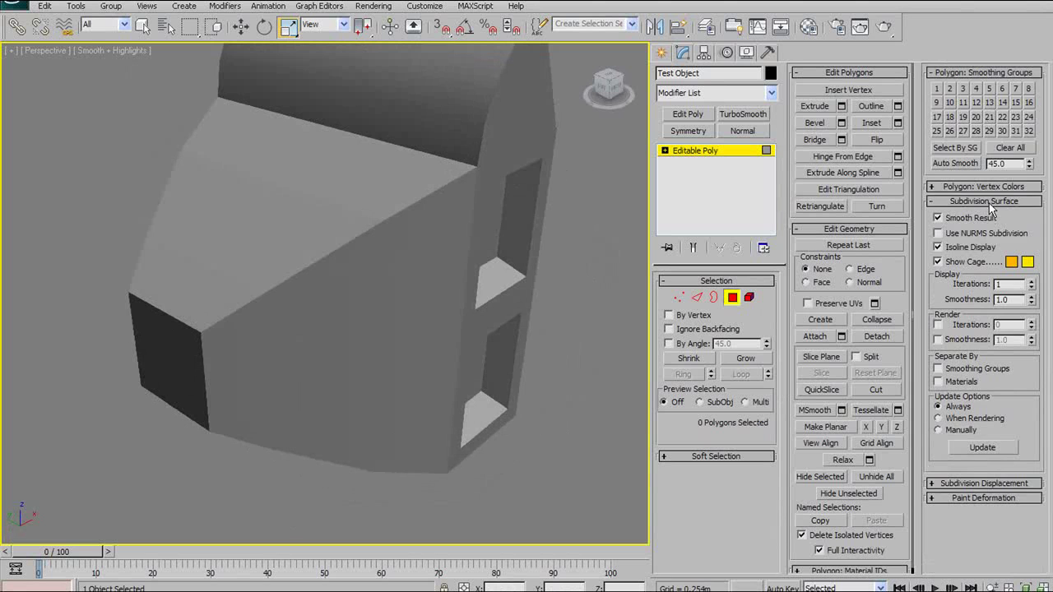
left_click(970, 202)
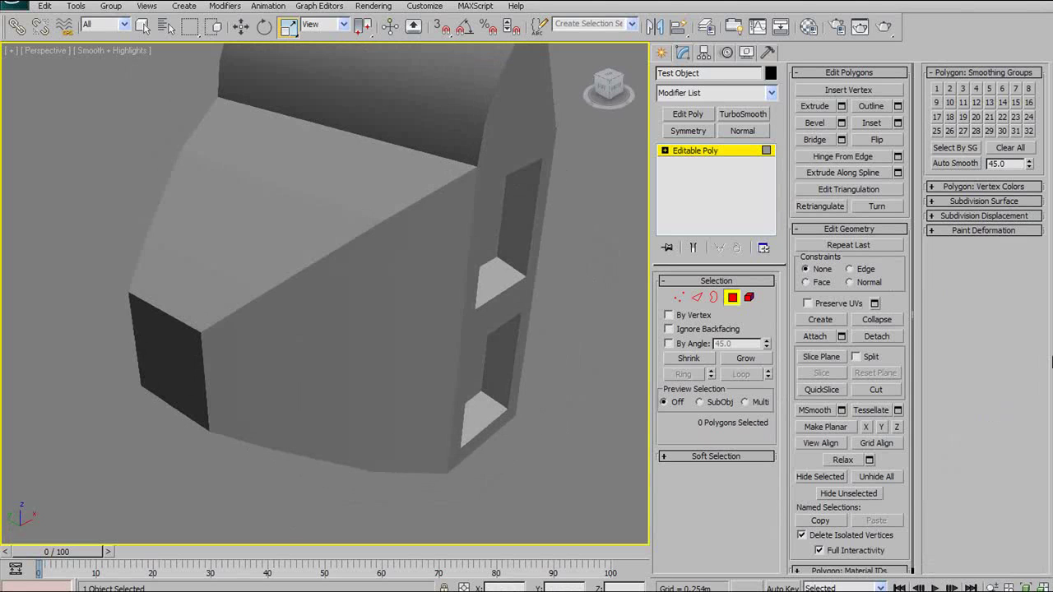
Examine the smooth and hard shading transitions on the test object's curved top, sloped faces and recessed front.
middle_click_drag(327, 132, 481, 182, "alt")
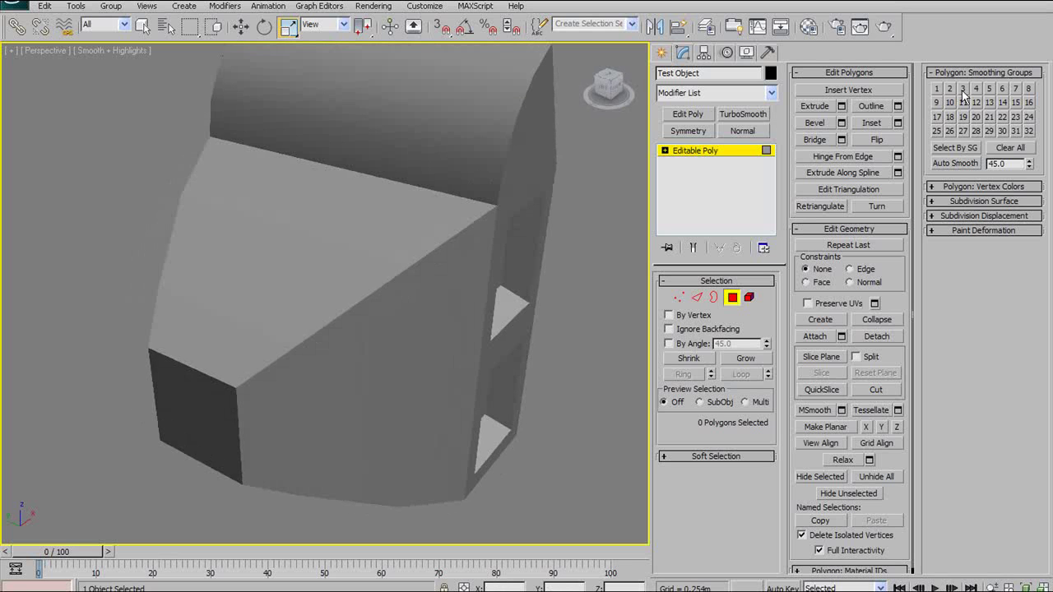
middle_click_drag(423, 216, 376, 272, "alt")
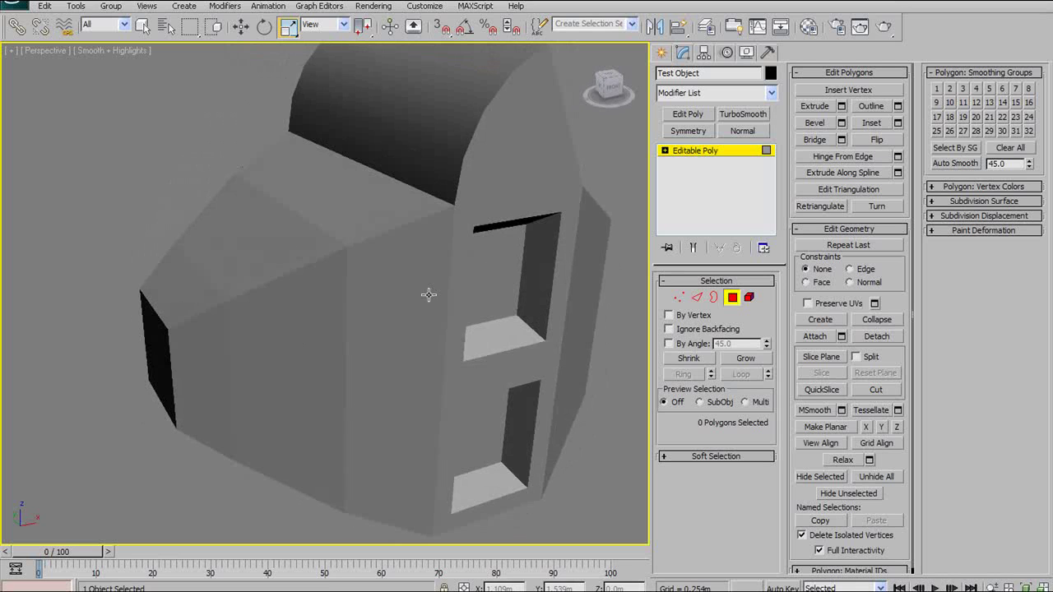
mouse_move(462, 227)
middle_mouse_down()
mouse_move(461, 249)
mouse_move(406, 236)
mouse_move(411, 214)
mouse_move(475, 232)
middle_mouse_up()
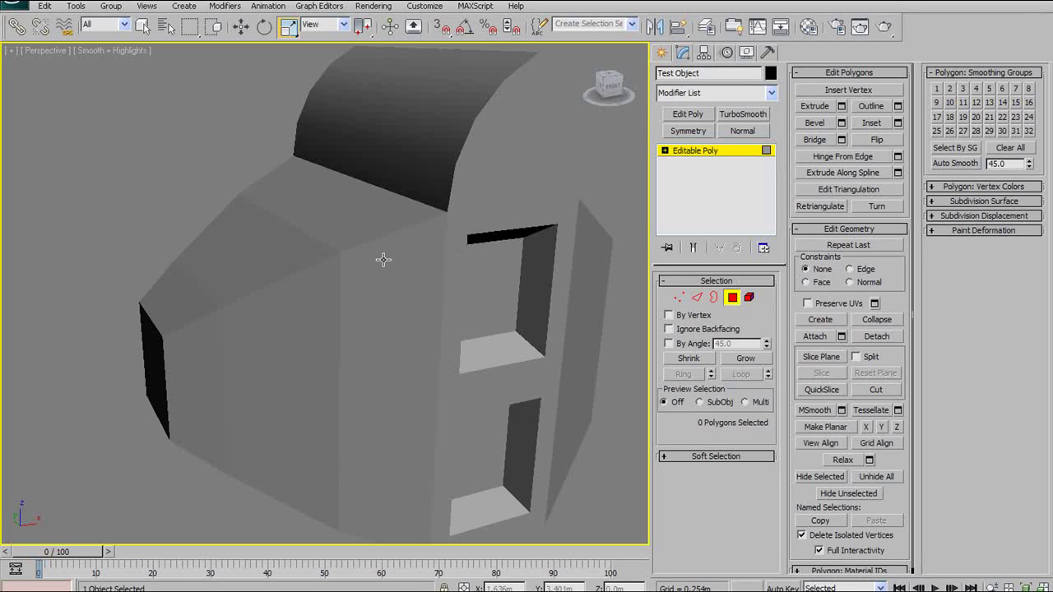
middle_click_drag(383, 260, 386, 235, "alt")
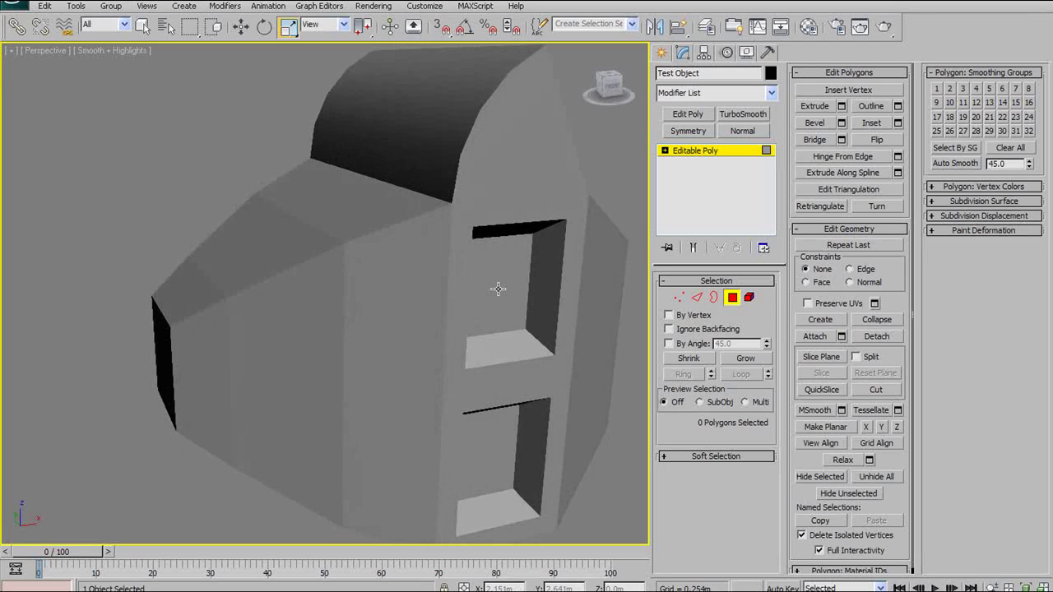
middle_click_drag(434, 326, 314, 230, "alt")
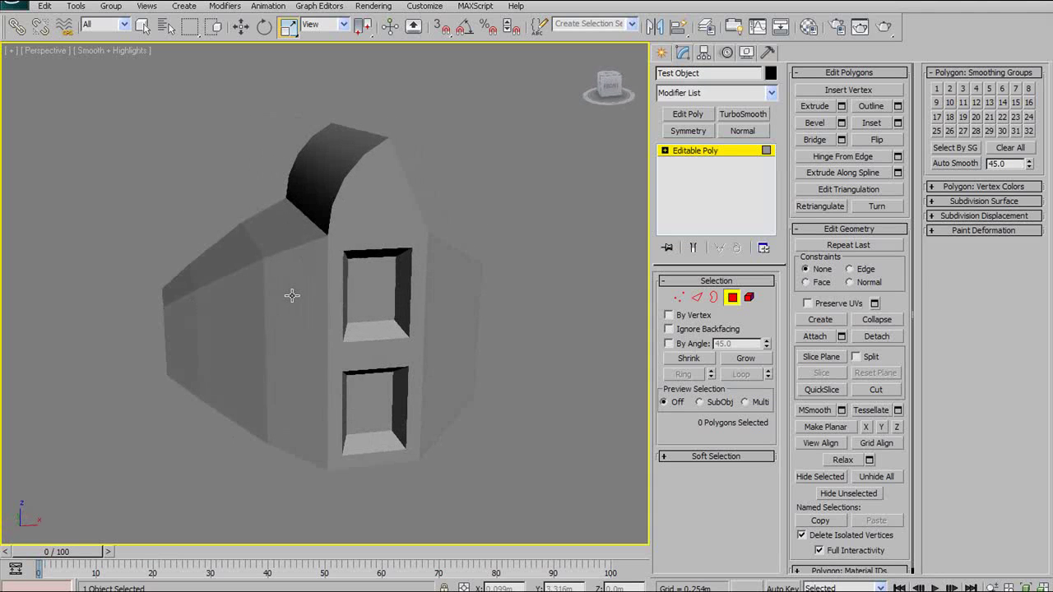
middle_click_drag(357, 322, 353, 347, "alt")
scroll(396, 302, "up", 4)
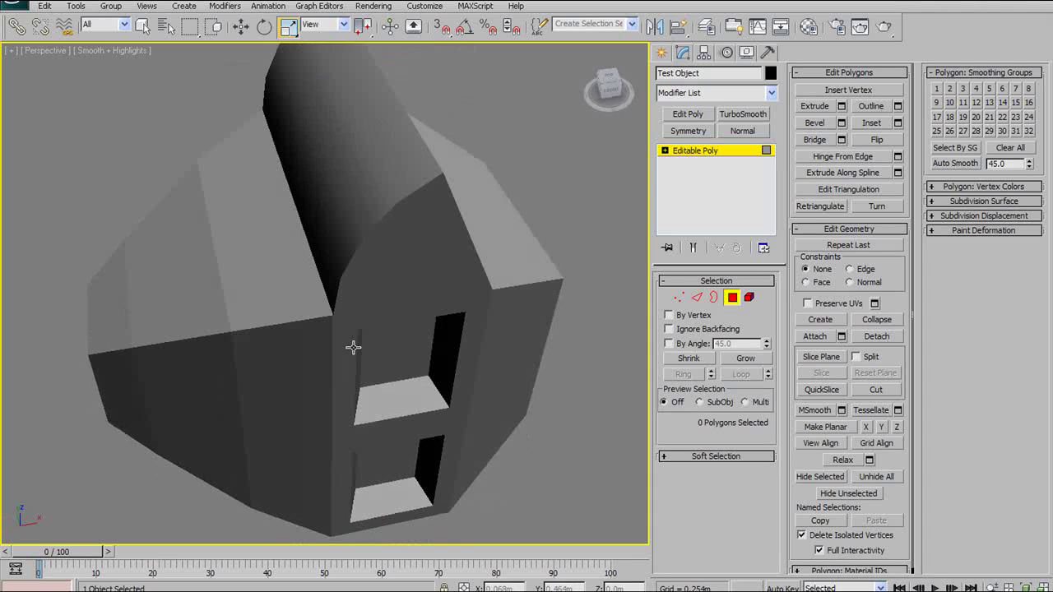
Select the sloped upper polygons beside the curved top one at a time to inspect their smoothing group assignments.
left_click(123, 313)
left_click(173, 300)
left_click(239, 281)
middle_click_drag(281, 282, 366, 279, "alt")
left_click(252, 238)
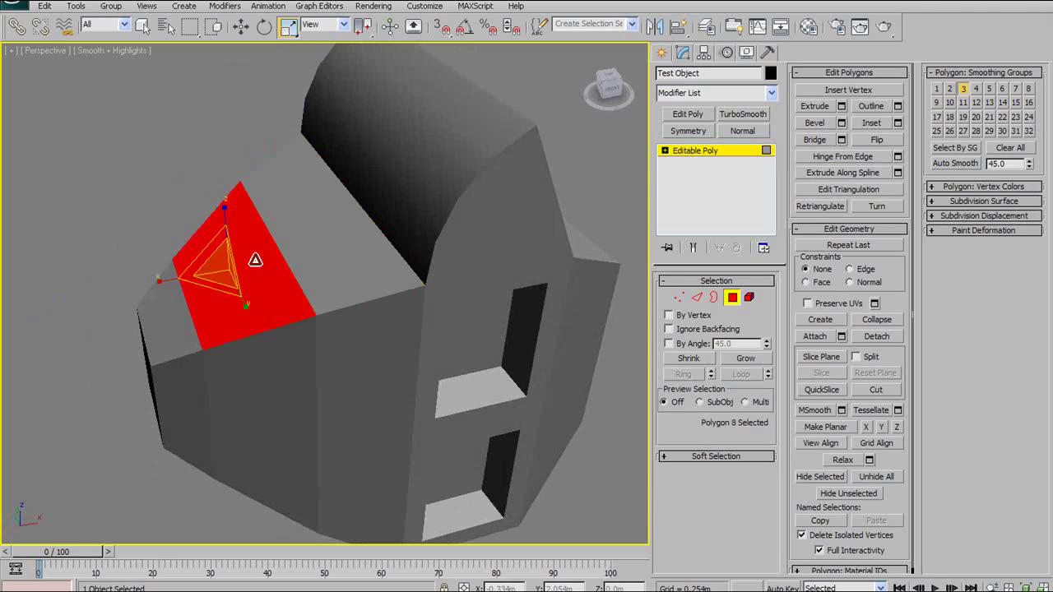
left_click(175, 301)
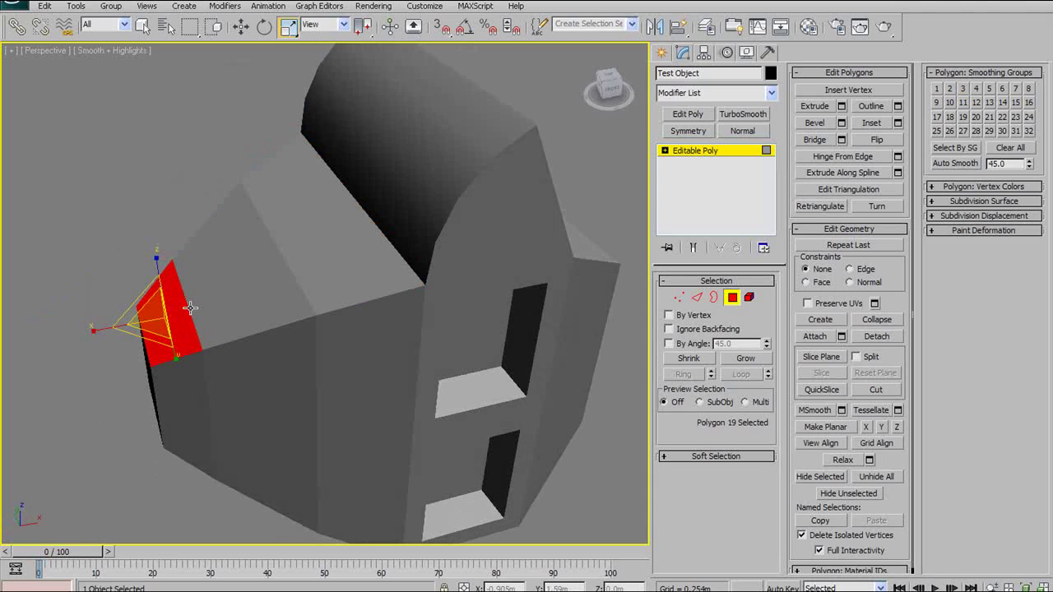
left_click(239, 272)
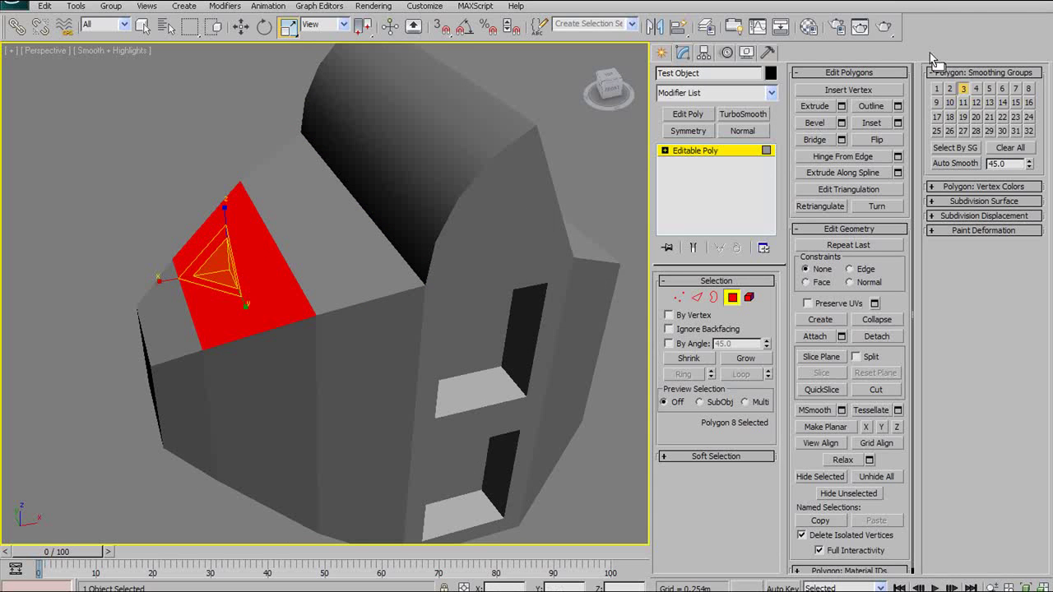
Select the three adjacent sloped polygons beside the curved top together and clear all their smoothing groups.
left_click(362, 214)
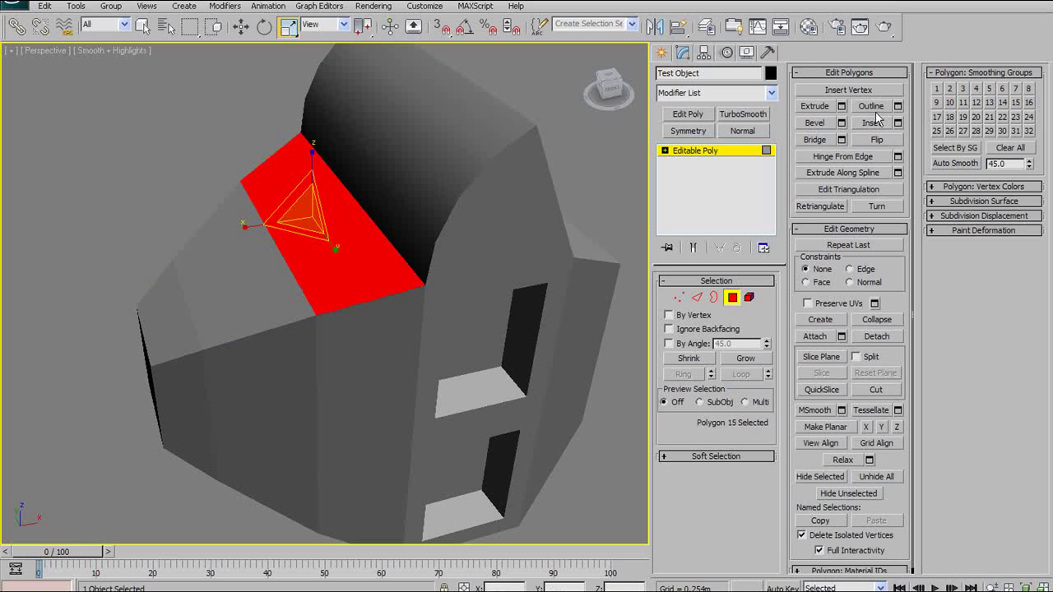
left_click(166, 305, "ctrl")
left_click(237, 298, "ctrl")
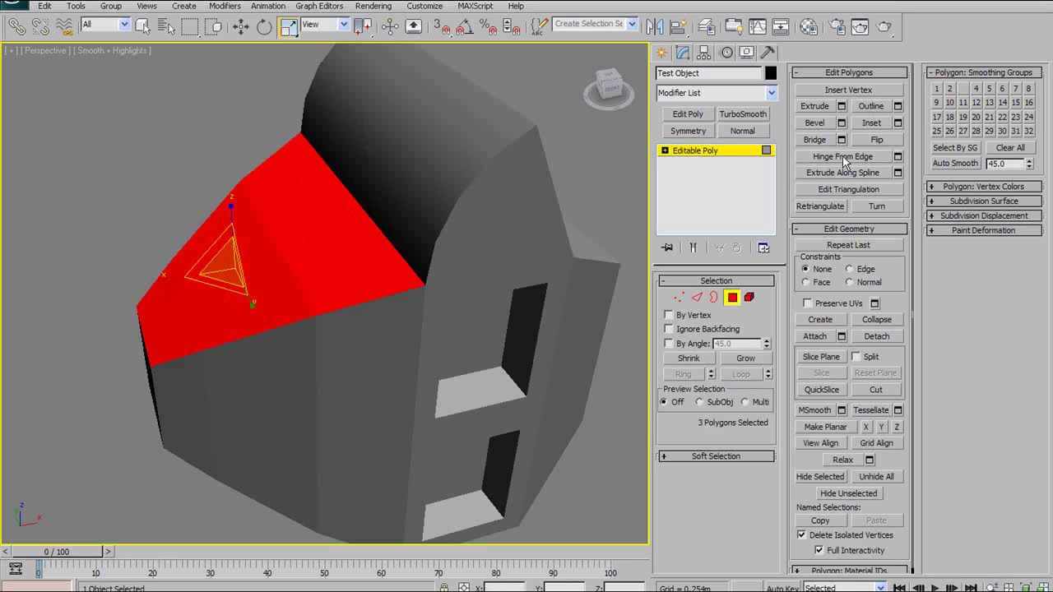
left_click(1012, 148)
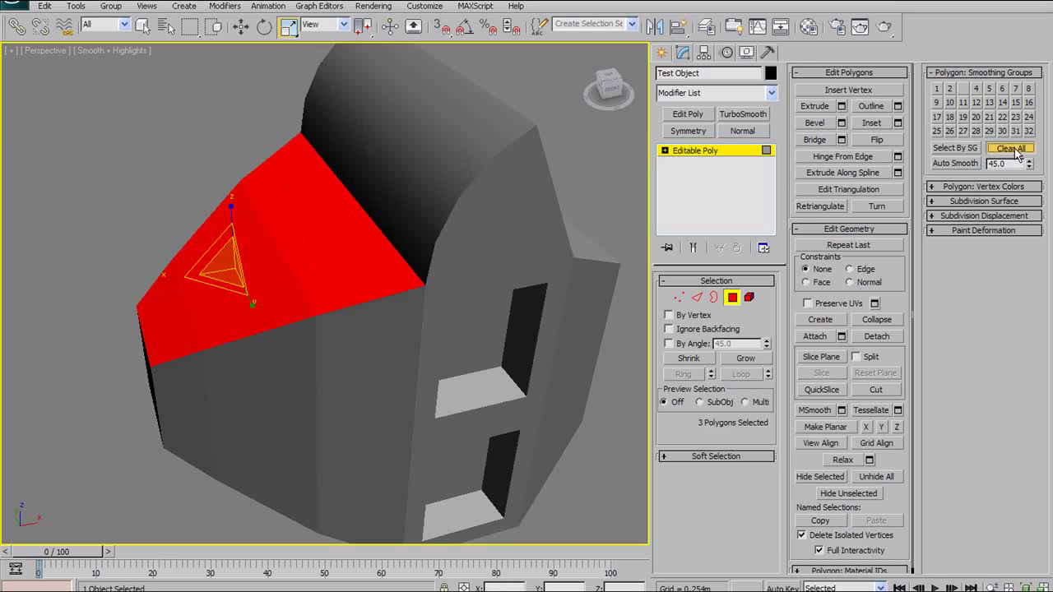